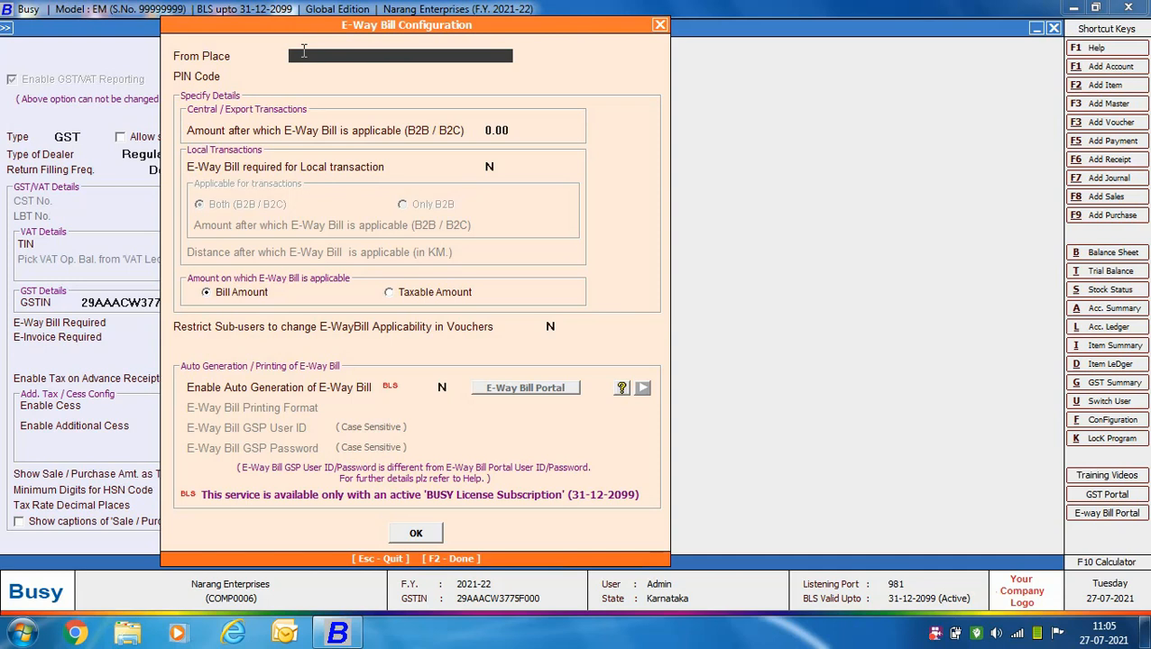
Enter From Place Bangalore, PIN code 560015 and a 50,000 interstate e-way bill threshold
{"action": "type", "text": "Bangalore"}
{"action": "key", "text": "Return"}
{"action": "type", "text": "560015"}
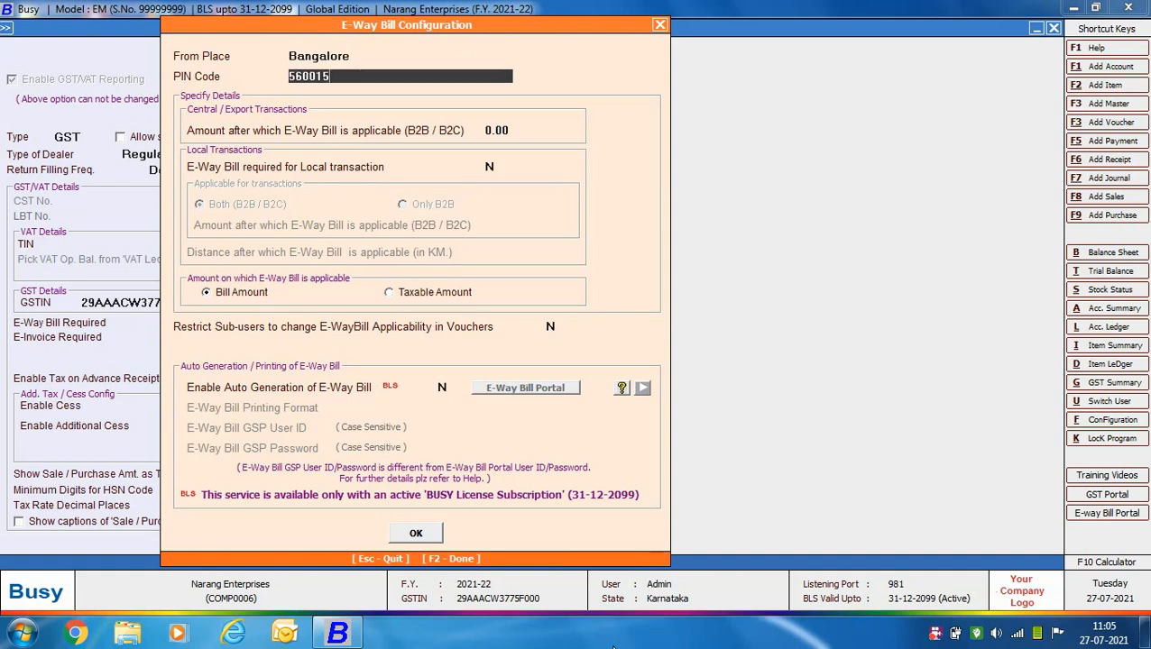
{"action": "key", "text": "Return"}
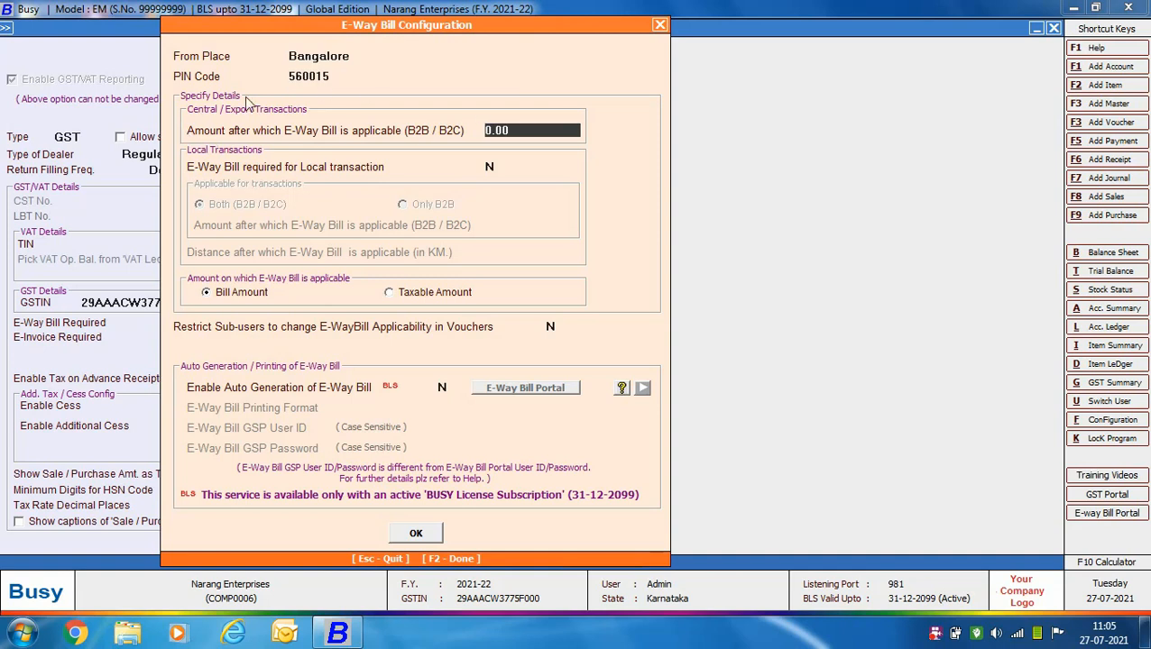
{"action": "type", "text": "50000"}
{"action": "key", "text": "Return"}
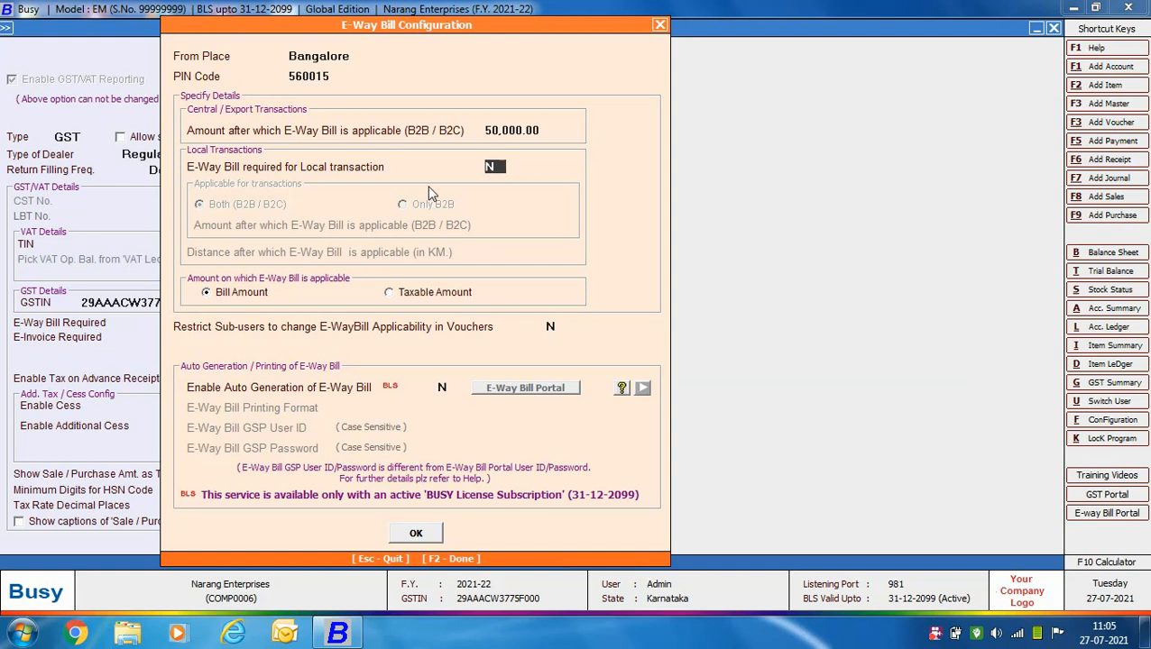
Set local e-way bills required (Y) for Both B2B/B2C above 50,000, entering 20 km distance
{"action": "type", "text": "Y"}
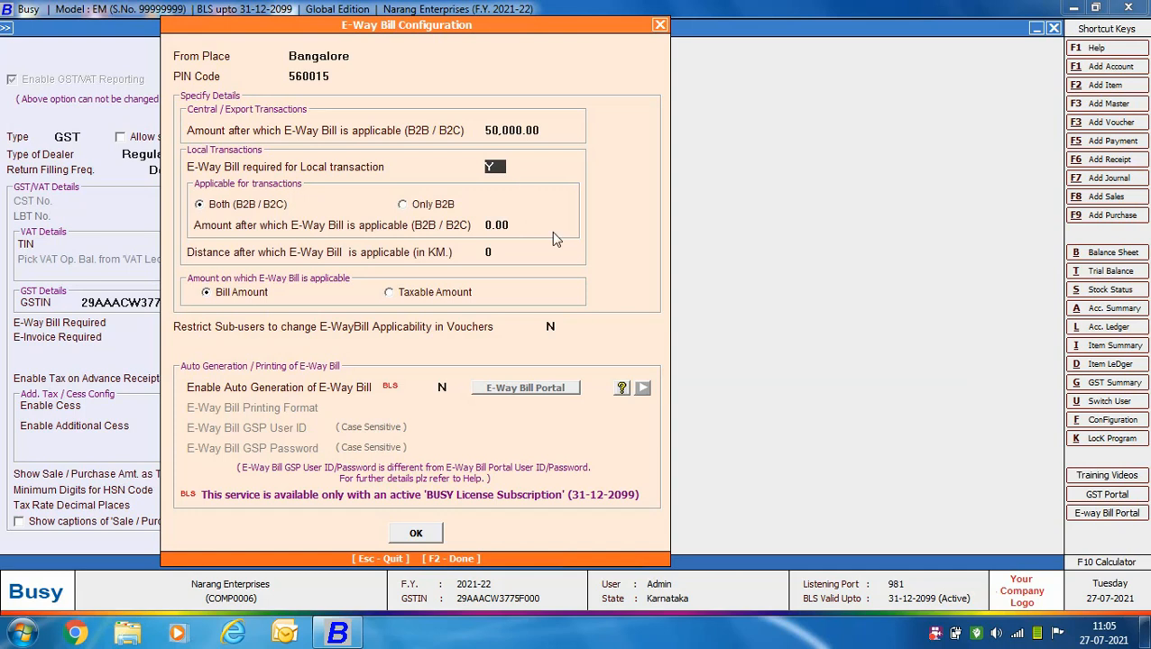
{"action": "key", "text": "Return"}
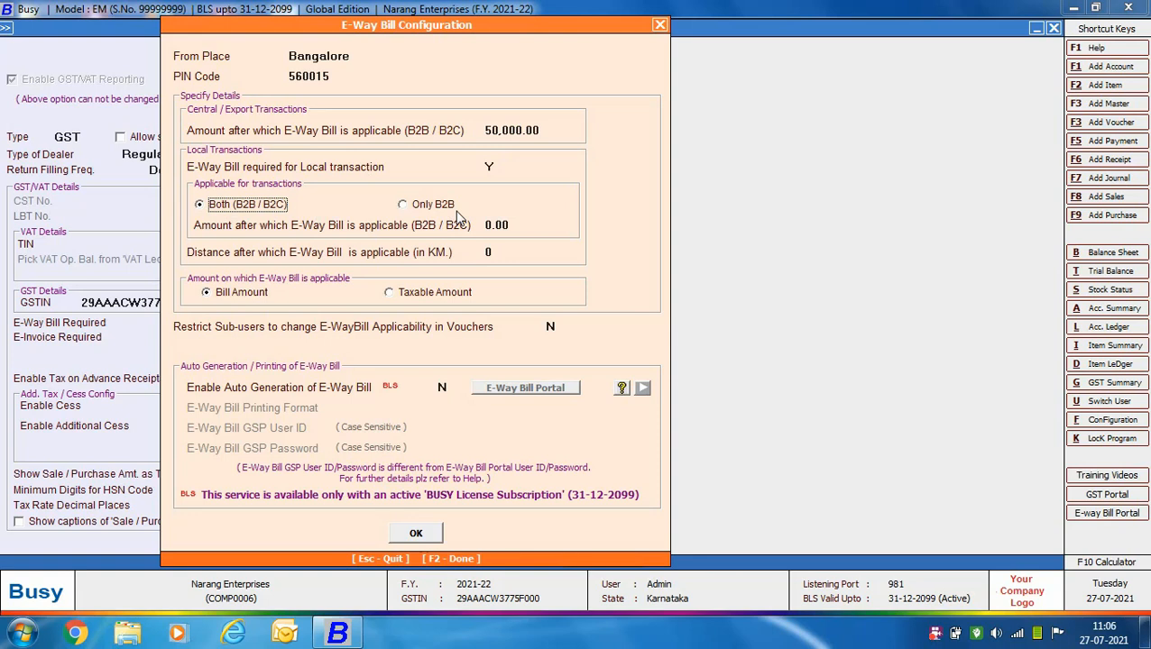
{"action": "left_click", "coordinate": [509, 225]}
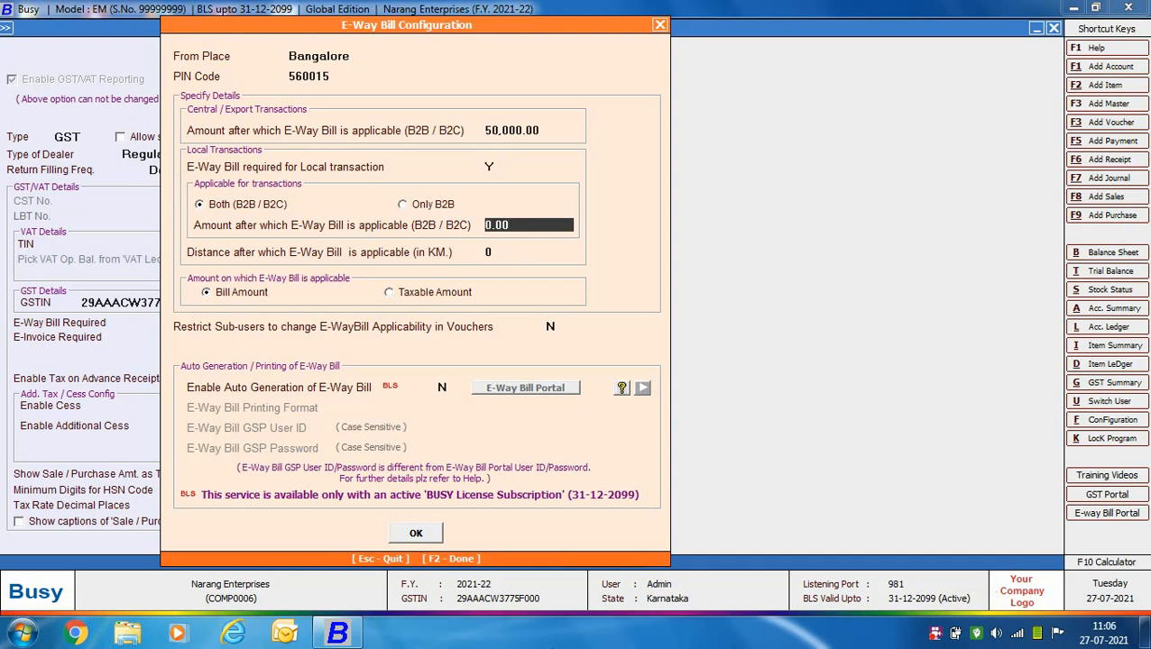
{"action": "type", "text": "50000"}
{"action": "key", "text": "Return"}
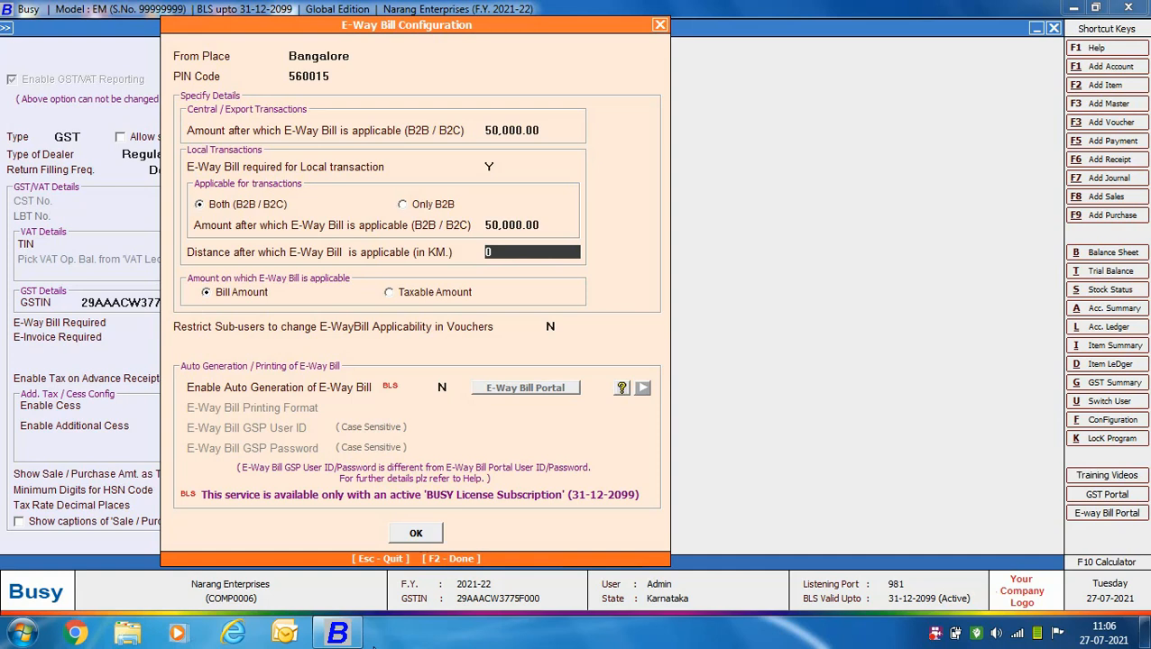
{"action": "type", "text": "20"}
Confirm the 20 km distance limit and set Enable Auto Generation of E-Way Bill to Y
{"action": "key", "text": "Return"}
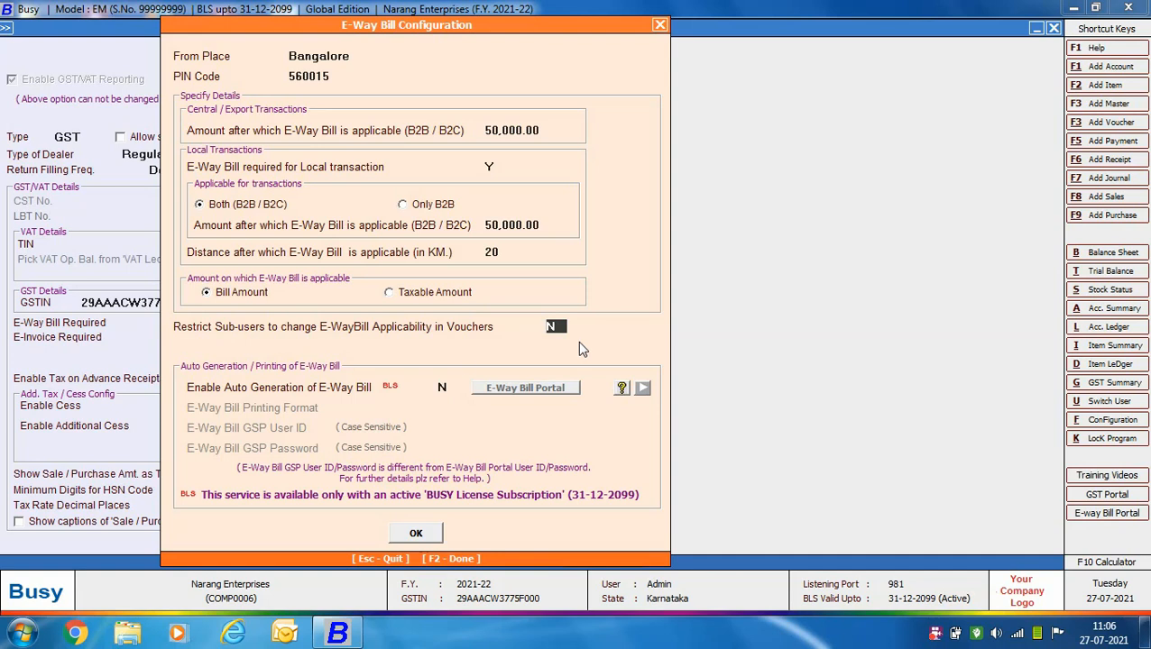
{"action": "left_click", "coordinate": [443, 386]}
{"action": "type", "text": "Y"}
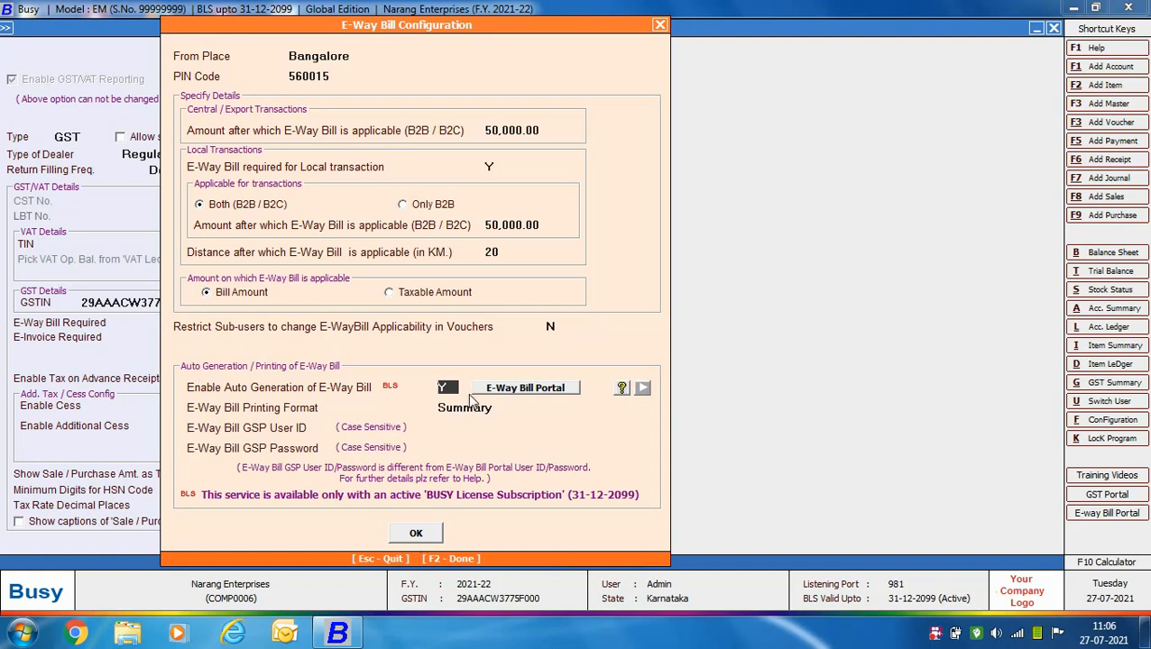
Sign in to the E-Way Bill System portal with the username, password and captcha
{"action": "left_click", "coordinate": [552, 393]}
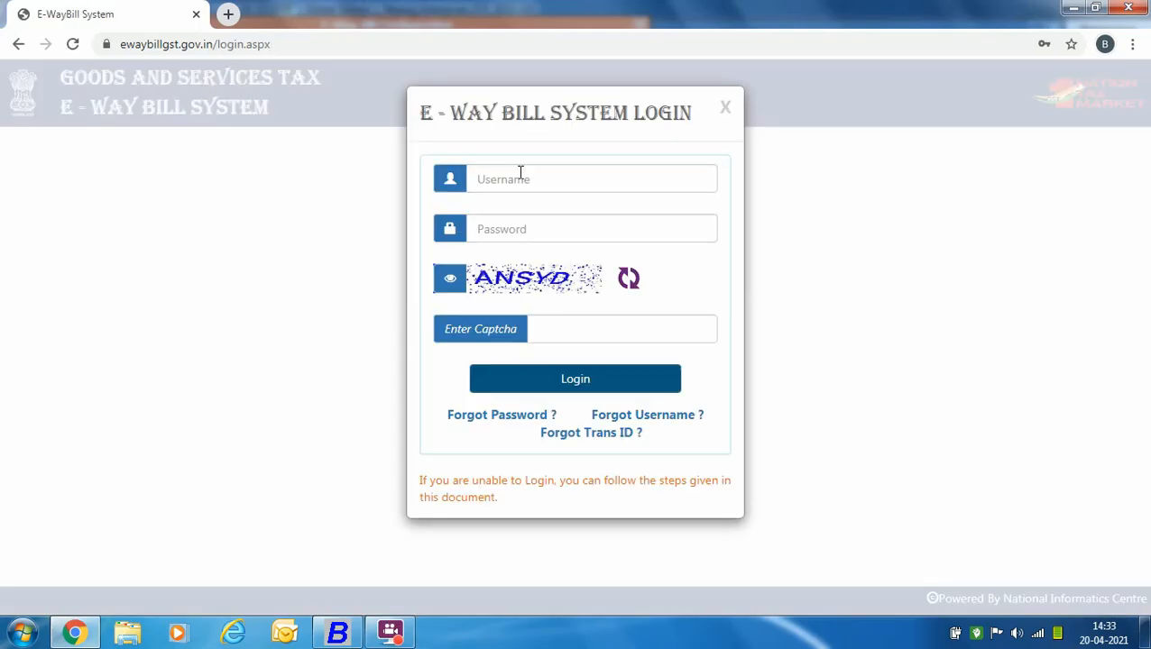
{"action": "left_click", "coordinate": [518, 178]}
{"action": "type", "text": "*********"}
{"action": "key", "text": "Tab"}
{"action": "type", "text": "**********"}
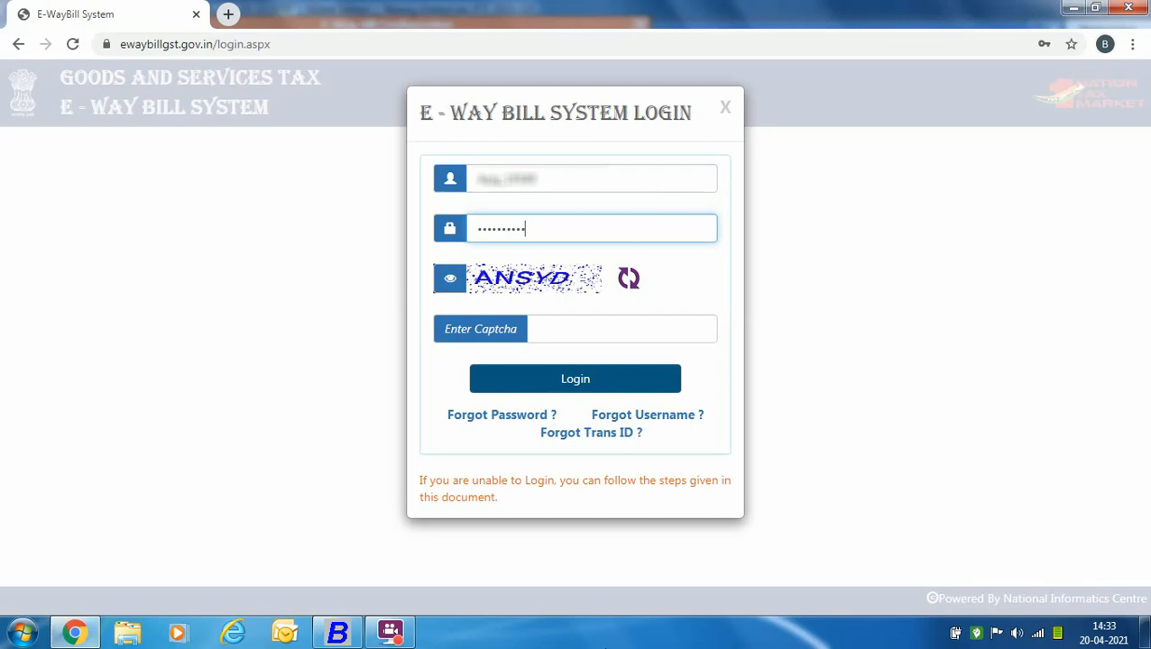
{"action": "key", "text": "Tab"}
{"action": "type", "text": "ANSYD"}
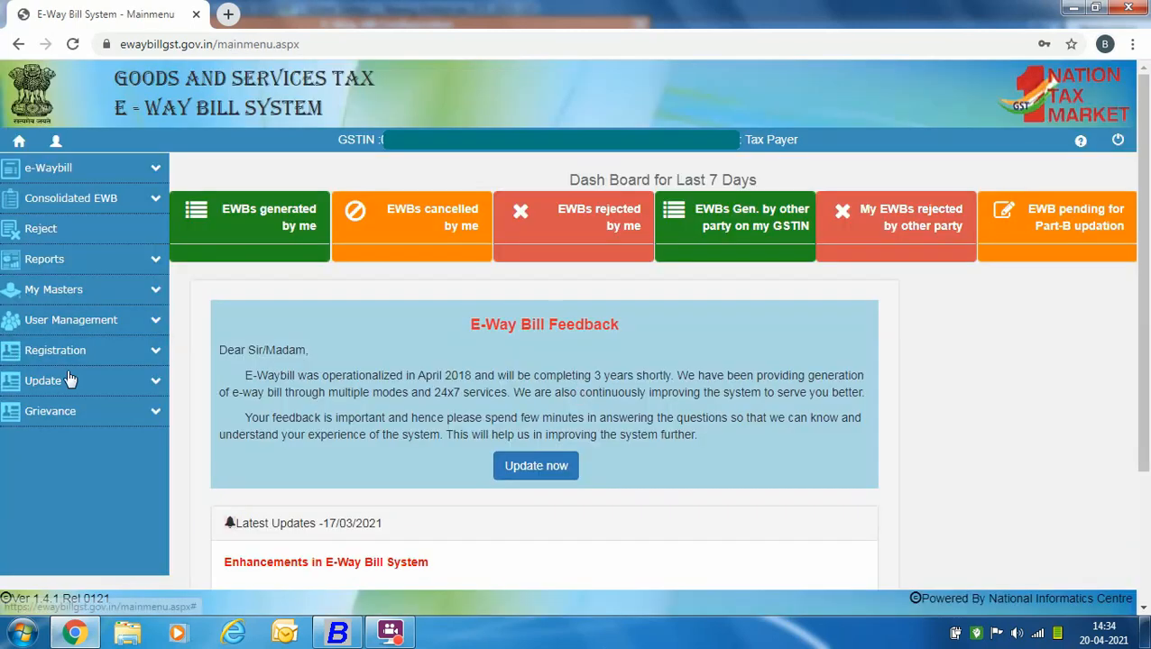
Open Registration > For GSP and verify the one-time code sent to the account
{"action": "left_click", "coordinate": [161, 357]}
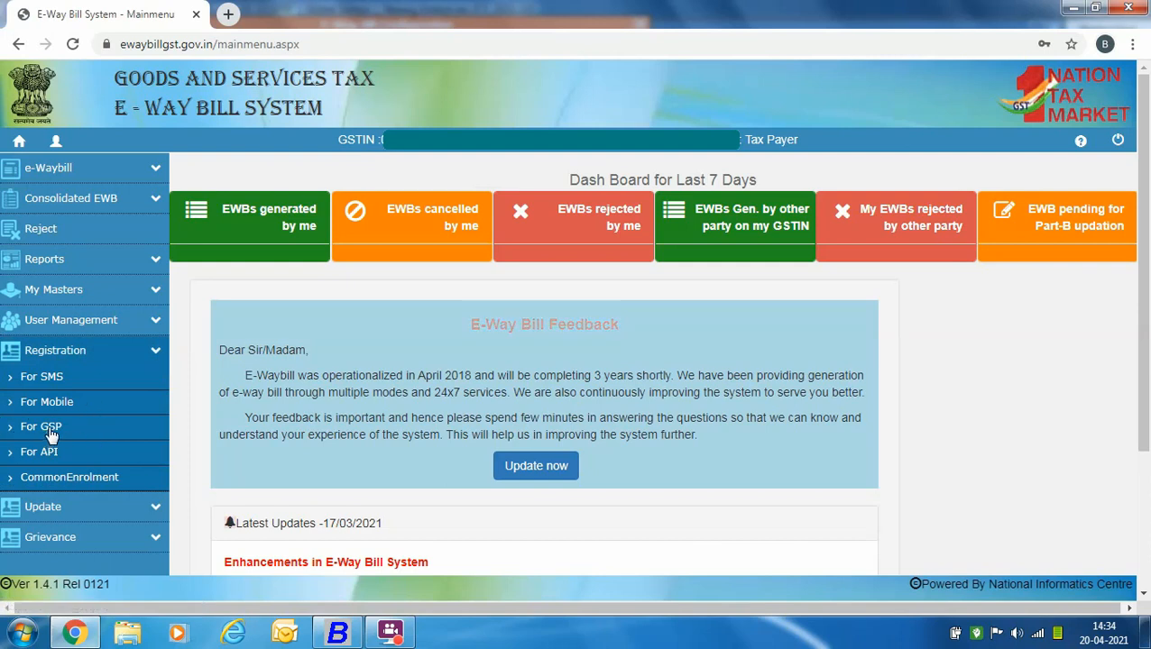
{"action": "left_click", "coordinate": [46, 429]}
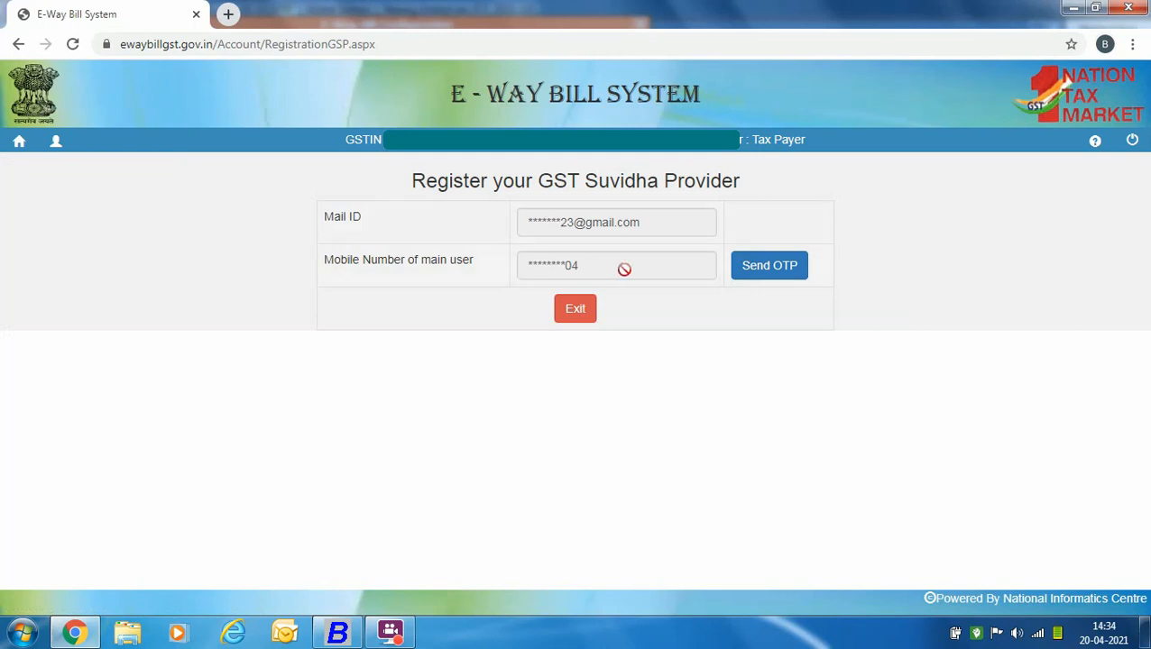
{"action": "left_click", "coordinate": [767, 275]}
{"action": "left_click", "coordinate": [629, 309]}
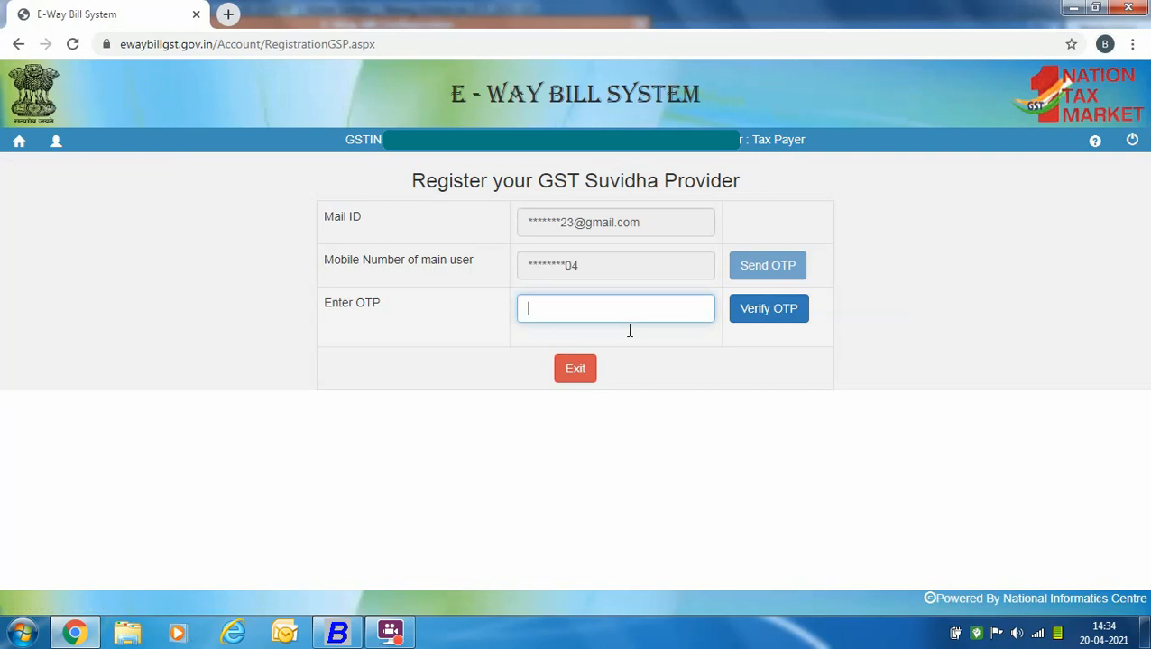
{"action": "left_click", "coordinate": [762, 310]}
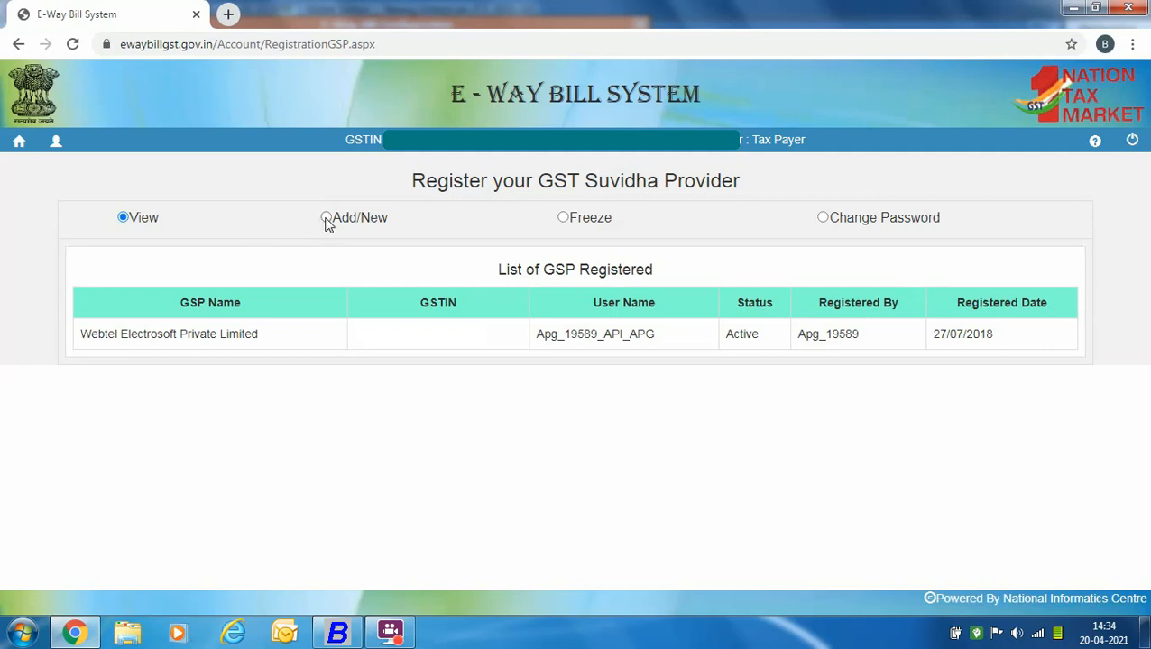
Try adding Webtel Electrosoft Private Limited as a new GSP with a password, then return to the registered list
{"action": "left_click", "coordinate": [326, 220]}
{"action": "left_click", "coordinate": [863, 304]}
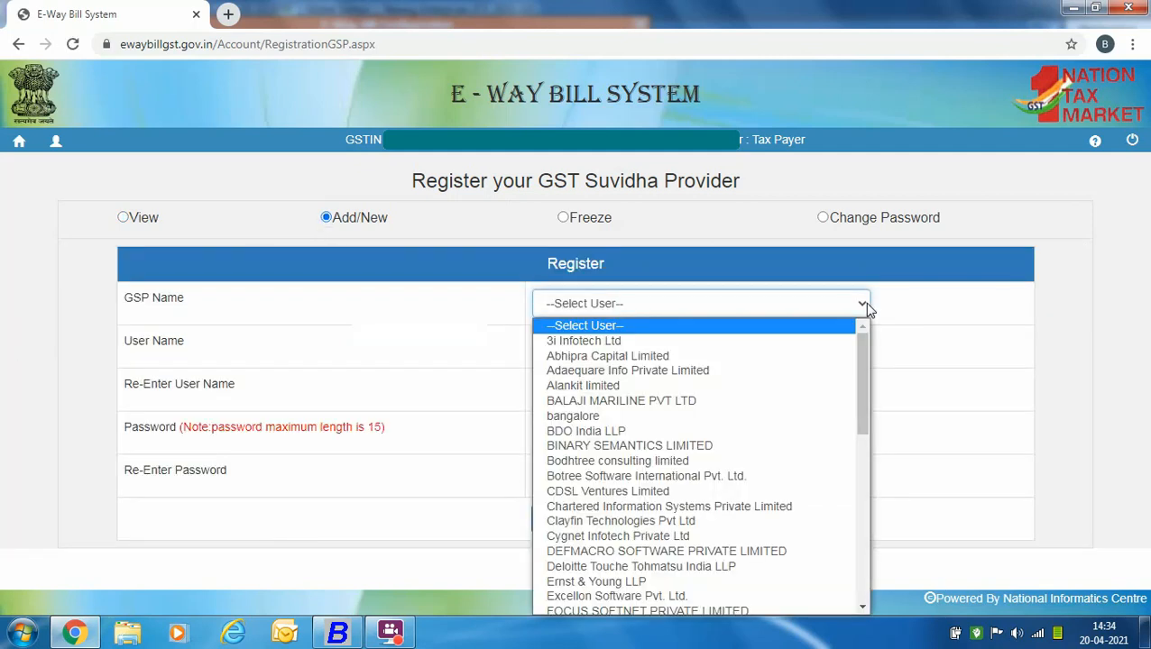
{"action": "key", "text": "w"}
{"action": "key", "text": "Return"}
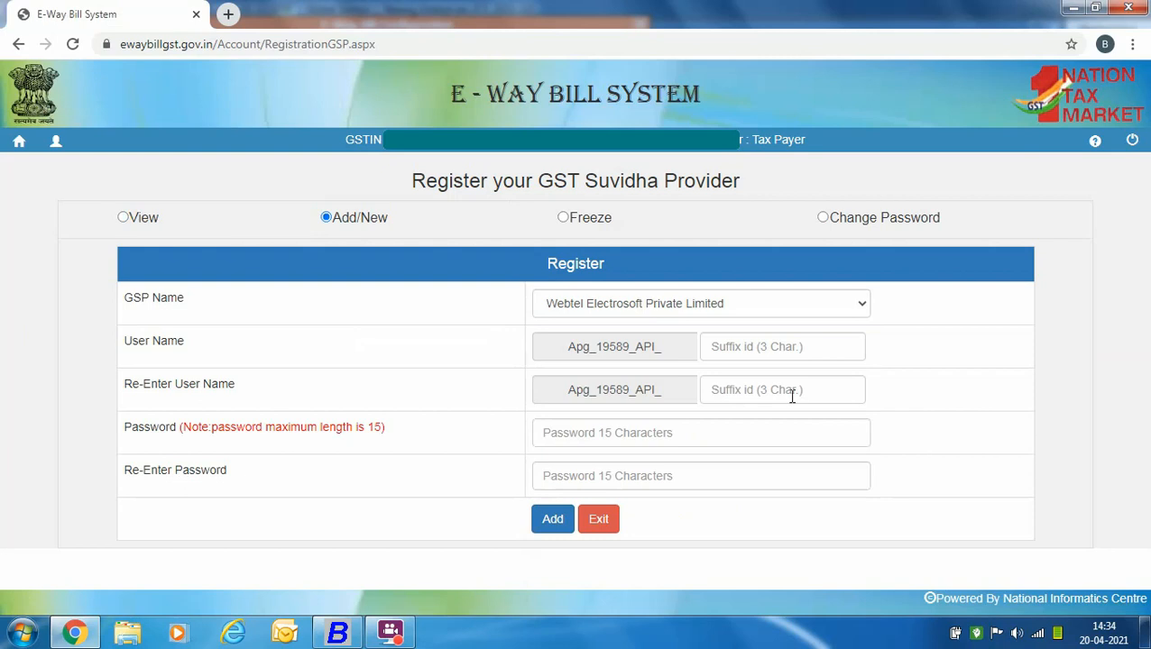
{"action": "left_click", "coordinate": [591, 437]}
{"action": "left_click", "coordinate": [542, 478]}
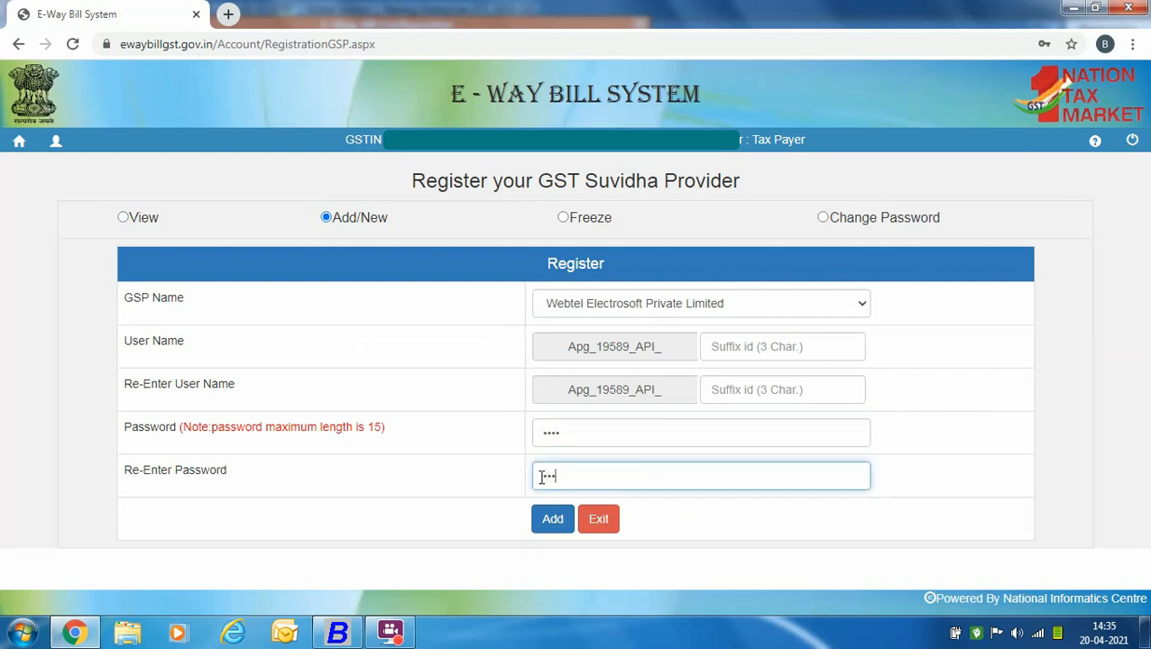
{"action": "left_click", "coordinate": [127, 221]}
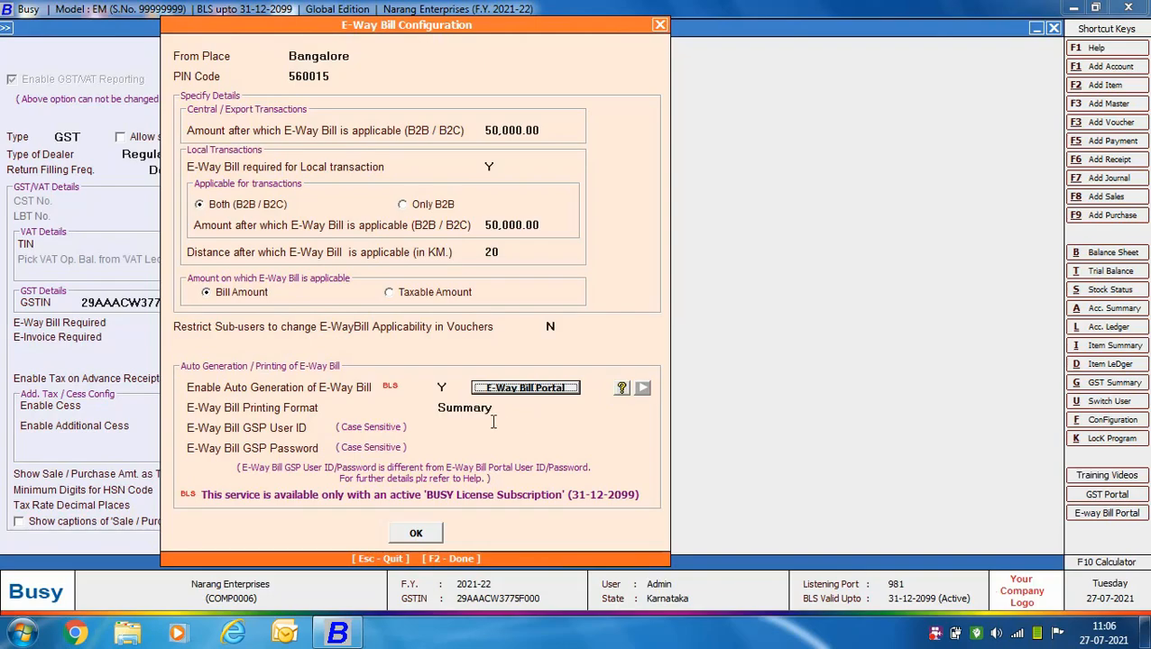
{"action": "left_click", "coordinate": [493, 412]}
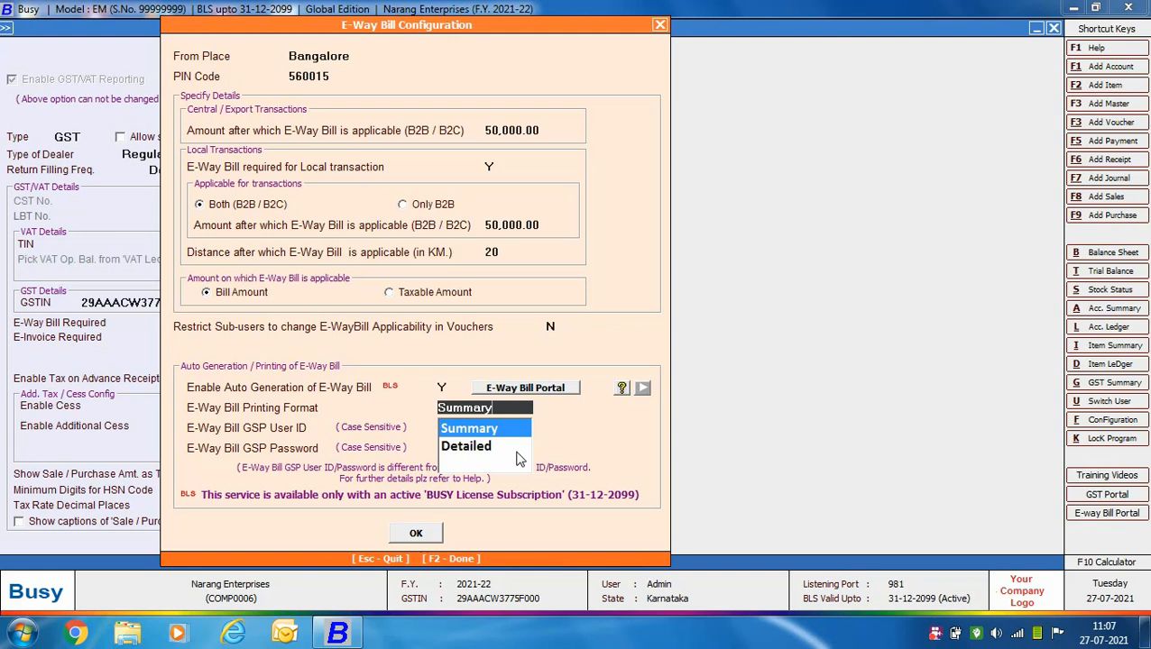
Keep Summary printing format, enter the GSP user ID and password, save GST/VAT settings and exit
{"action": "key", "text": "Return"}
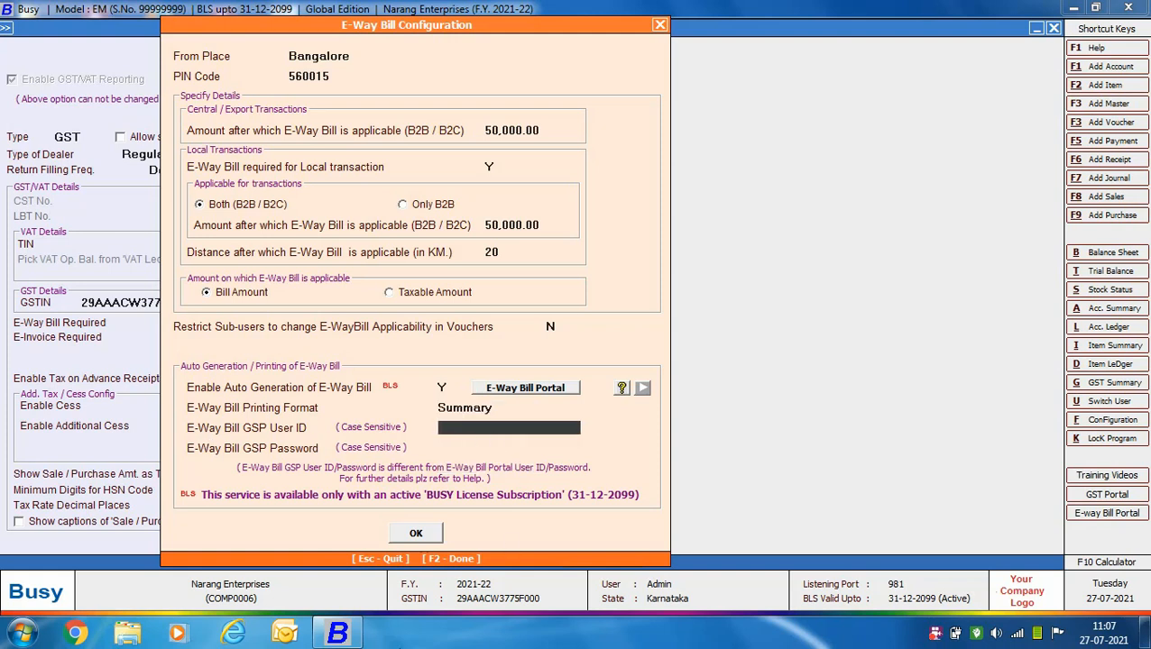
{"action": "type", "text": "Apg_19589_API_XXXX"}
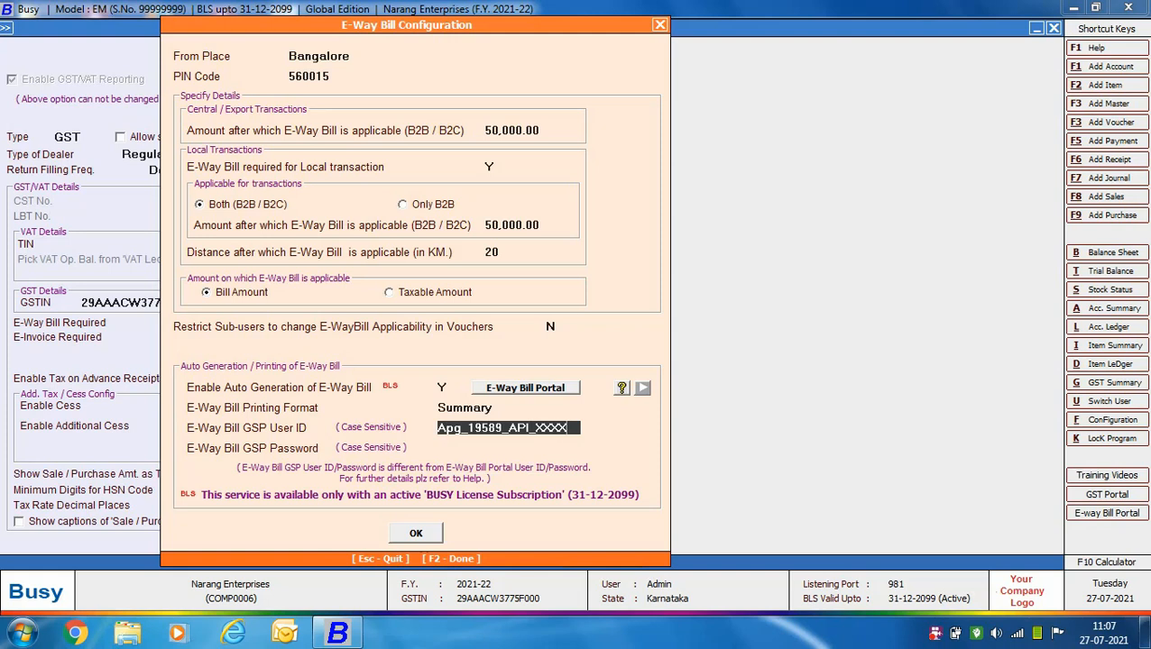
{"action": "key", "text": "Return"}
{"action": "type", "text": "xxxxxxx"}
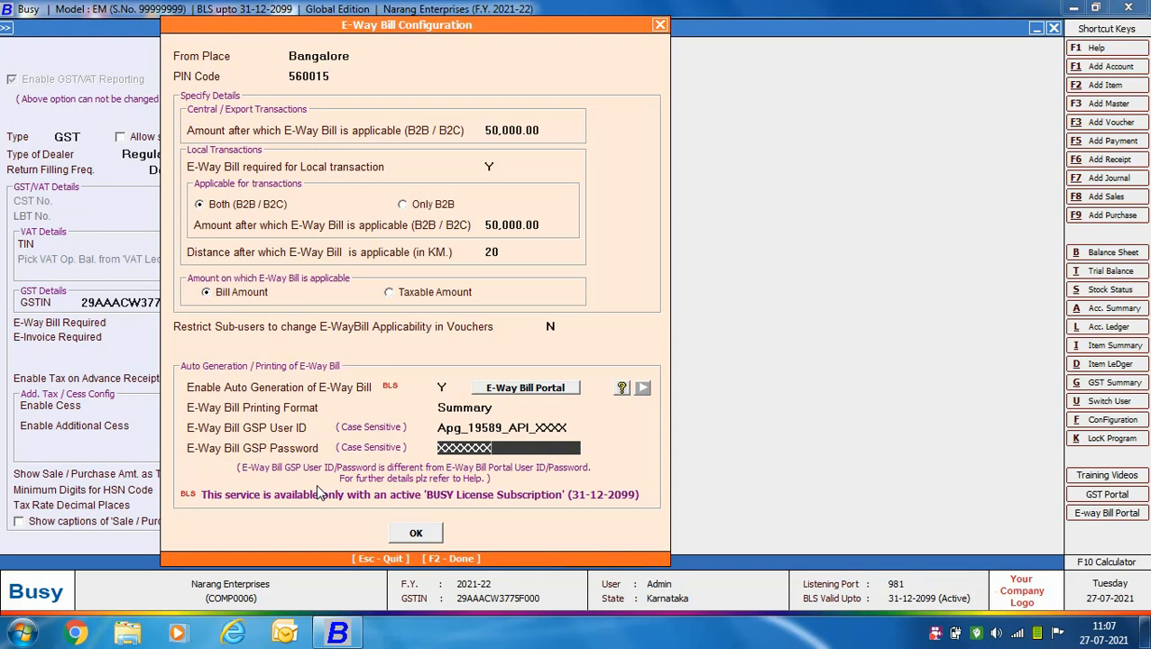
{"action": "left_click", "coordinate": [416, 533]}
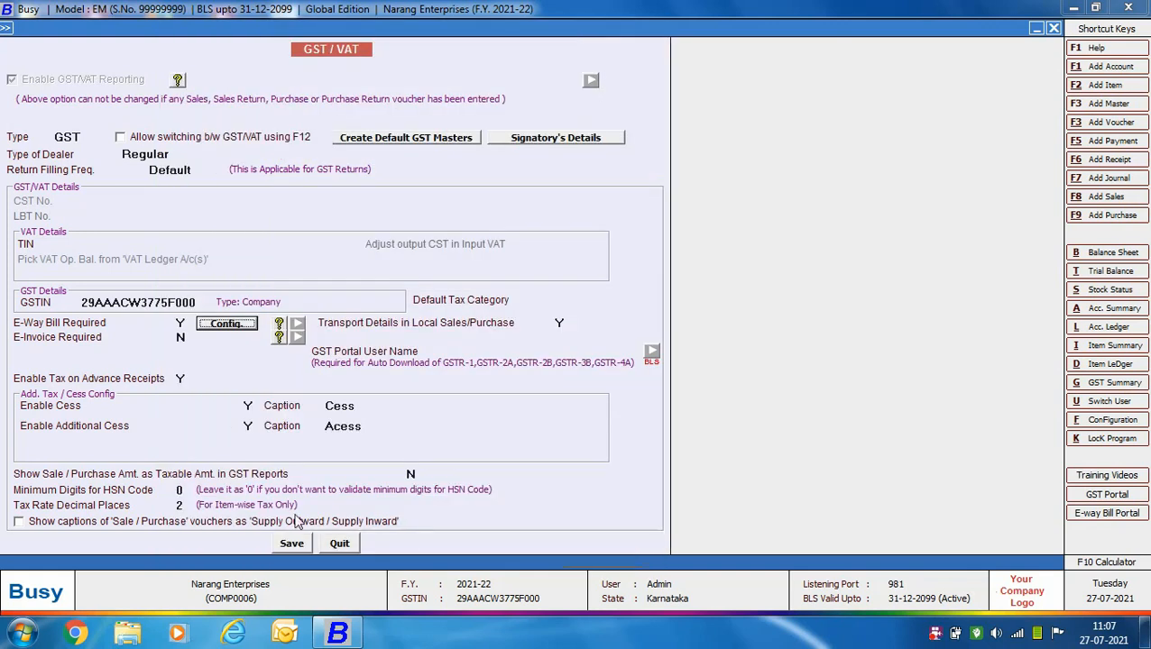
{"action": "left_click", "coordinate": [291, 544]}
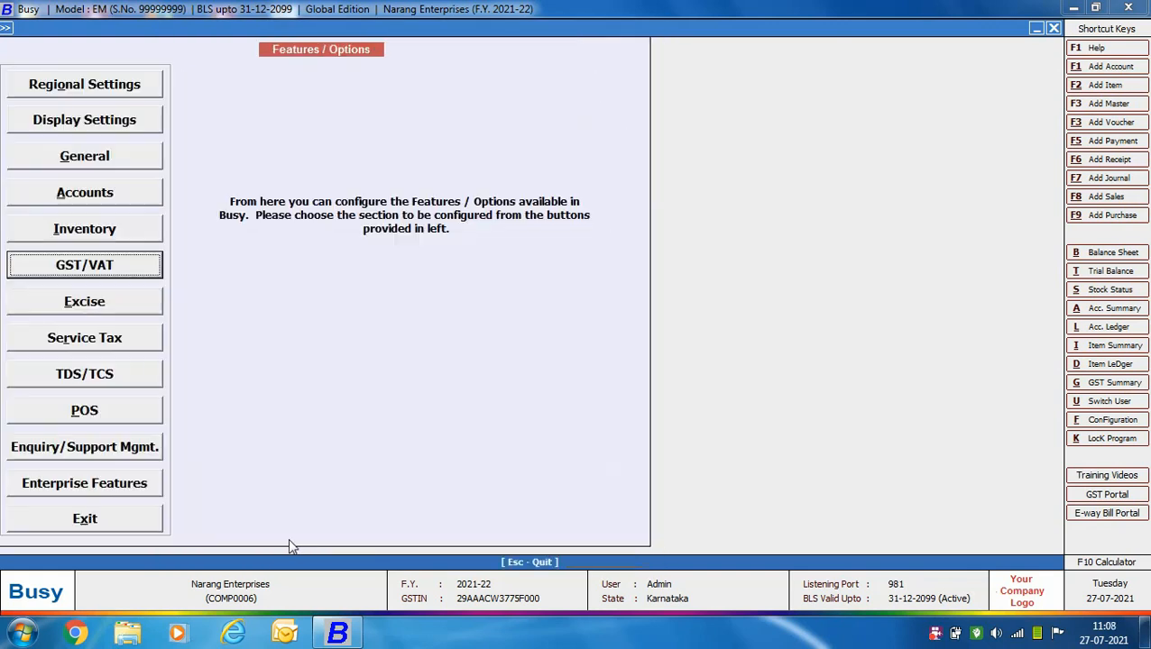
{"action": "left_click", "coordinate": [138, 517]}
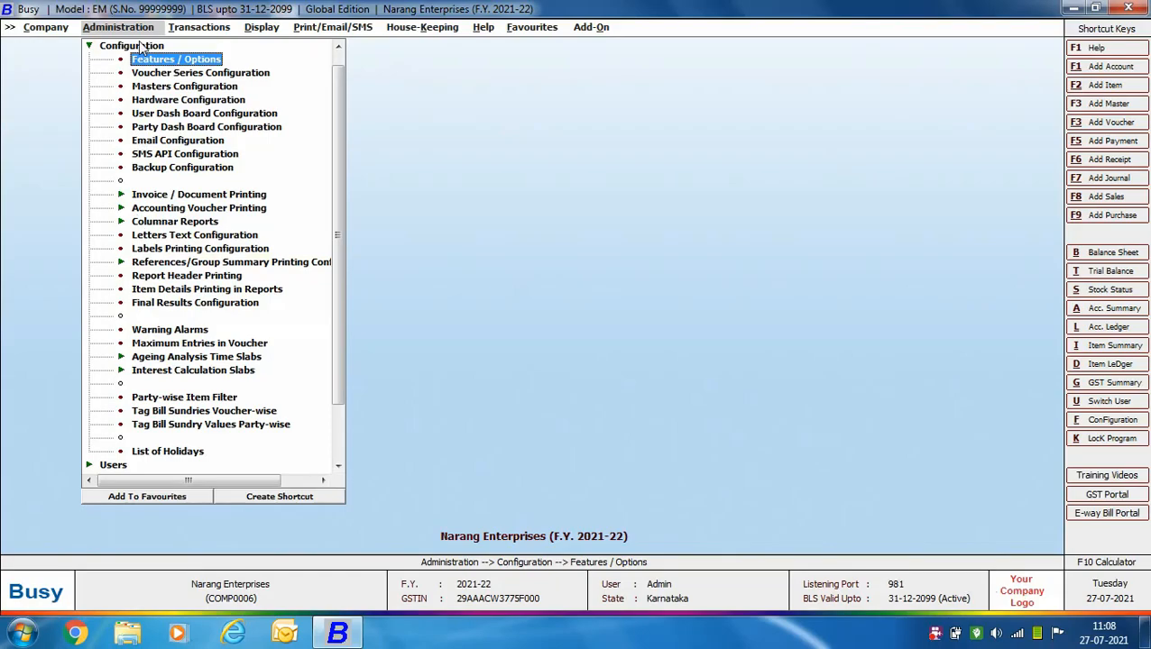
Open the Main Store material centre master for review, then close it and the selection list
{"action": "left_click", "coordinate": [140, 46]}
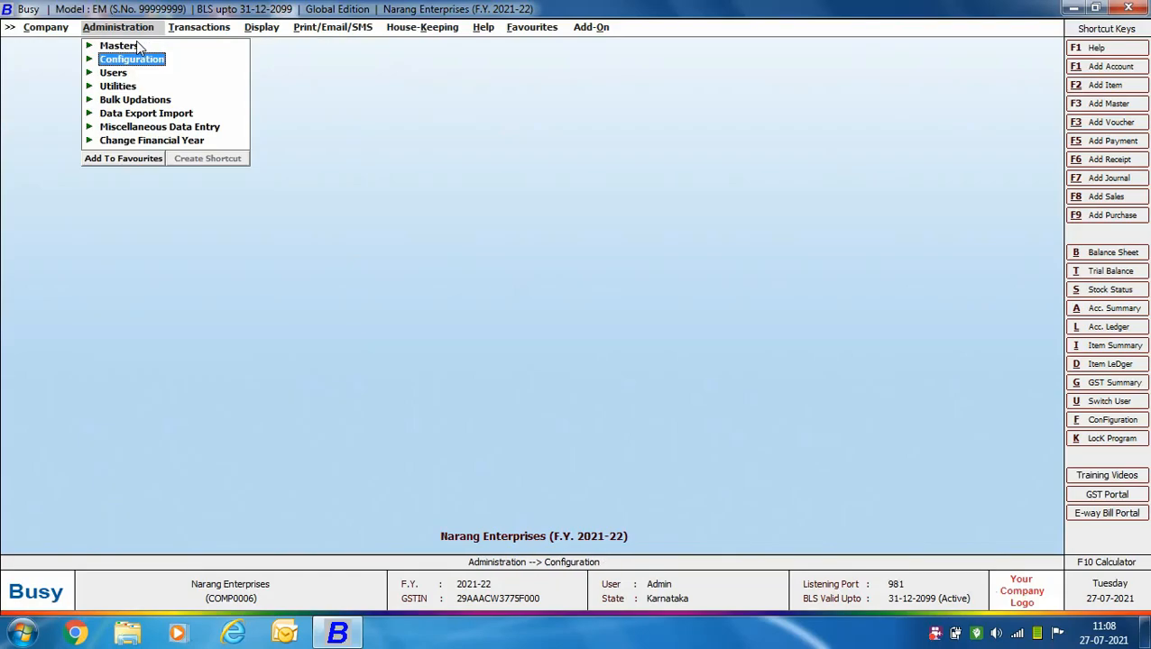
{"action": "left_click", "coordinate": [140, 47]}
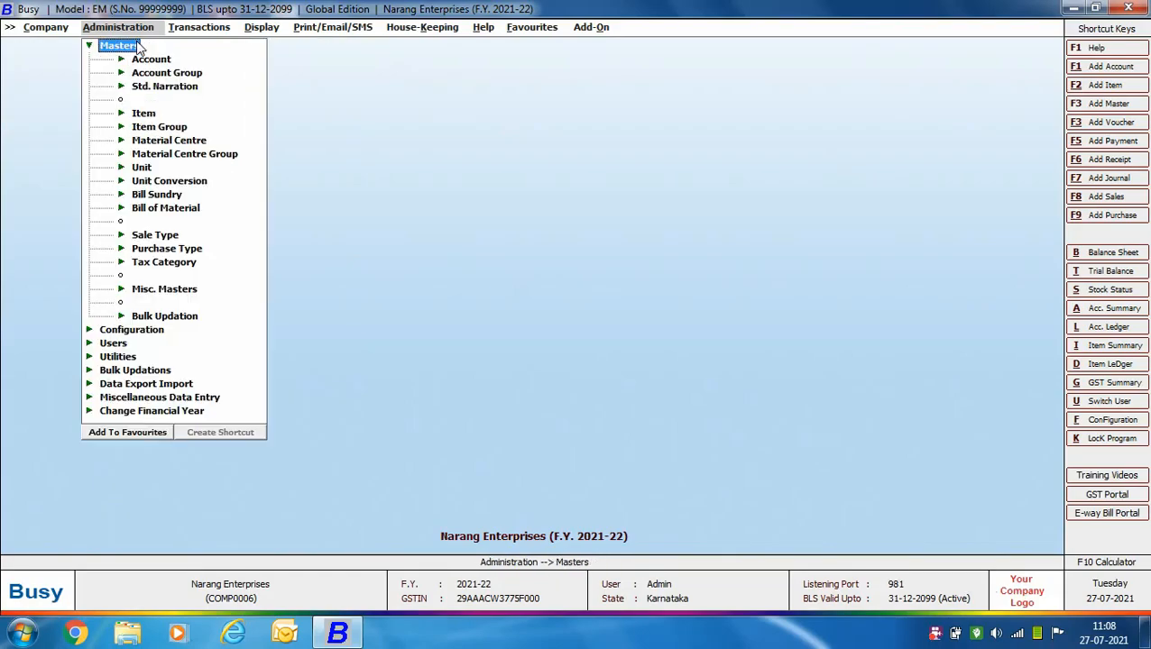
{"action": "left_click", "coordinate": [158, 145]}
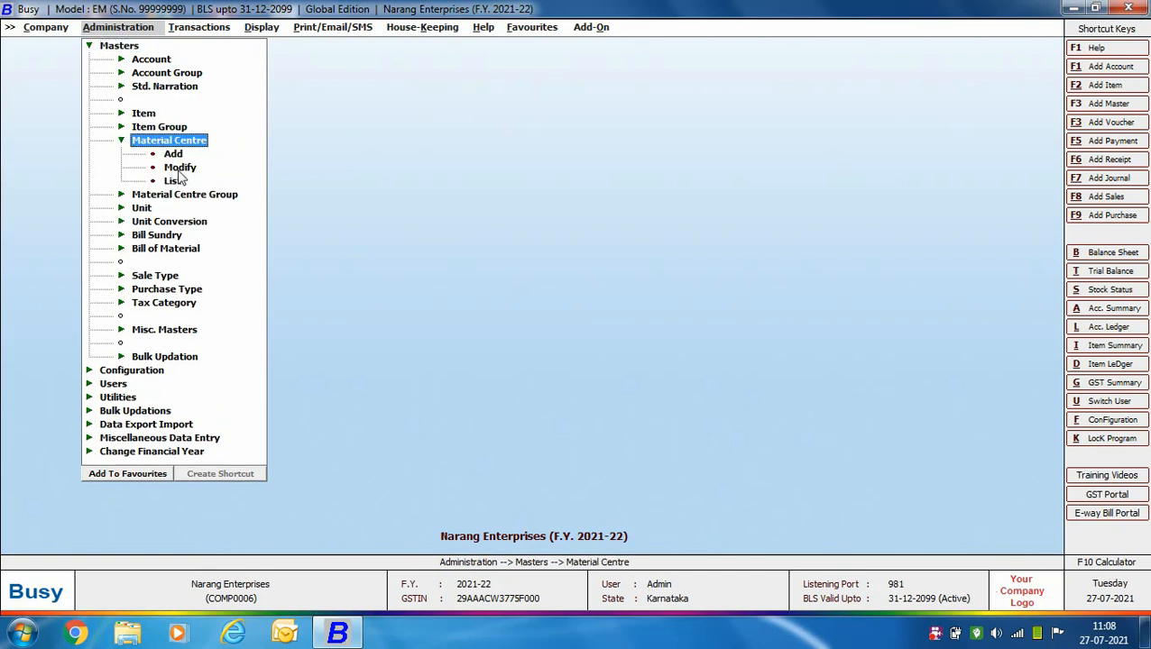
{"action": "left_click", "coordinate": [179, 169]}
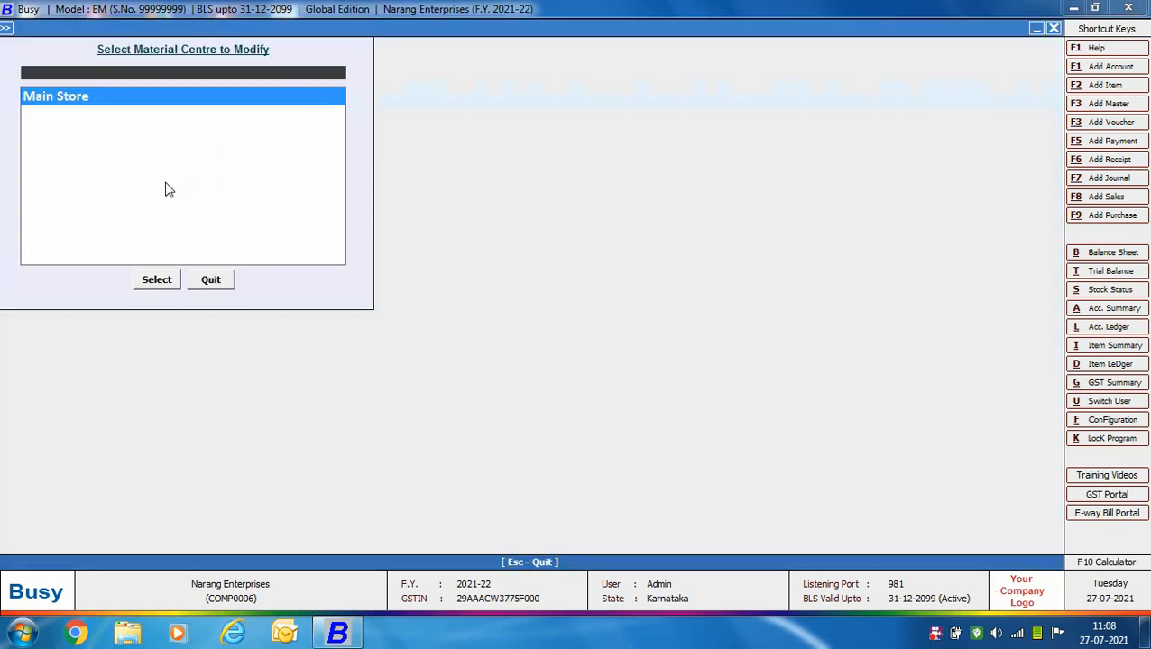
{"action": "left_click", "coordinate": [171, 283]}
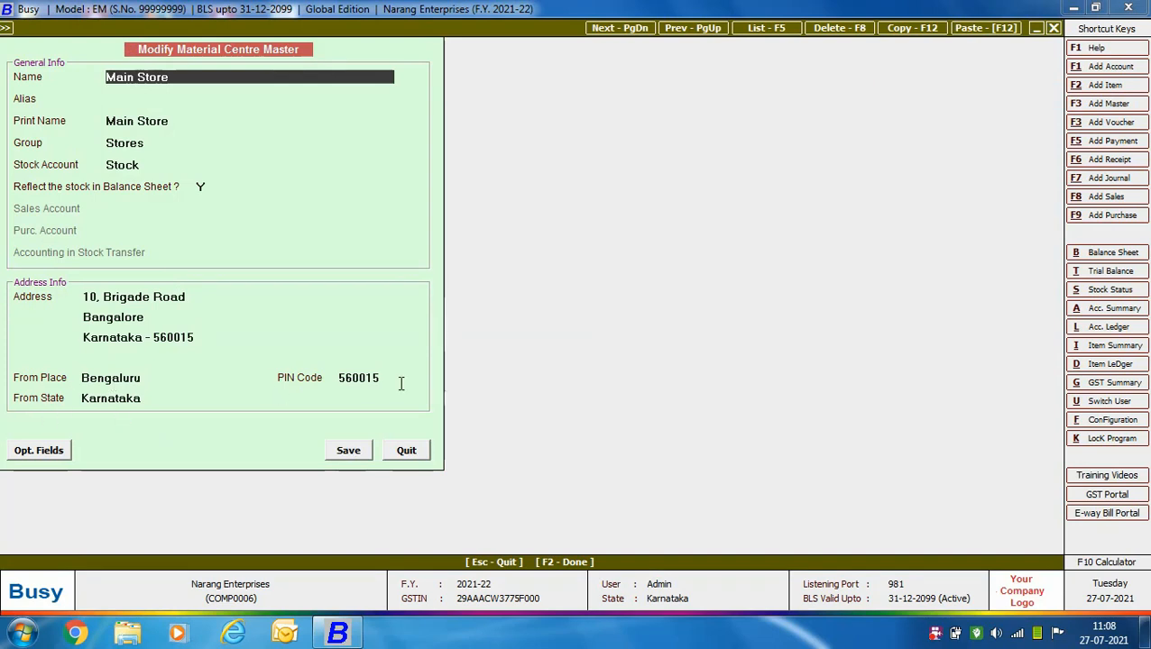
{"action": "left_click", "coordinate": [407, 452]}
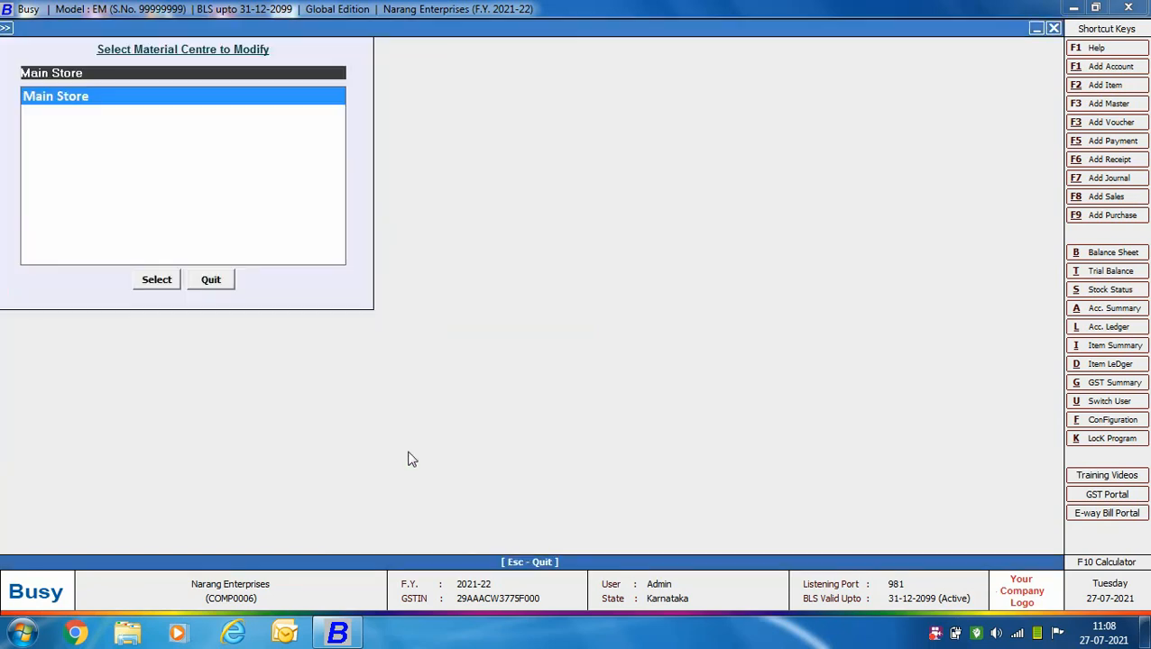
{"action": "left_click", "coordinate": [211, 280]}
{"action": "left_click", "coordinate": [158, 60]}
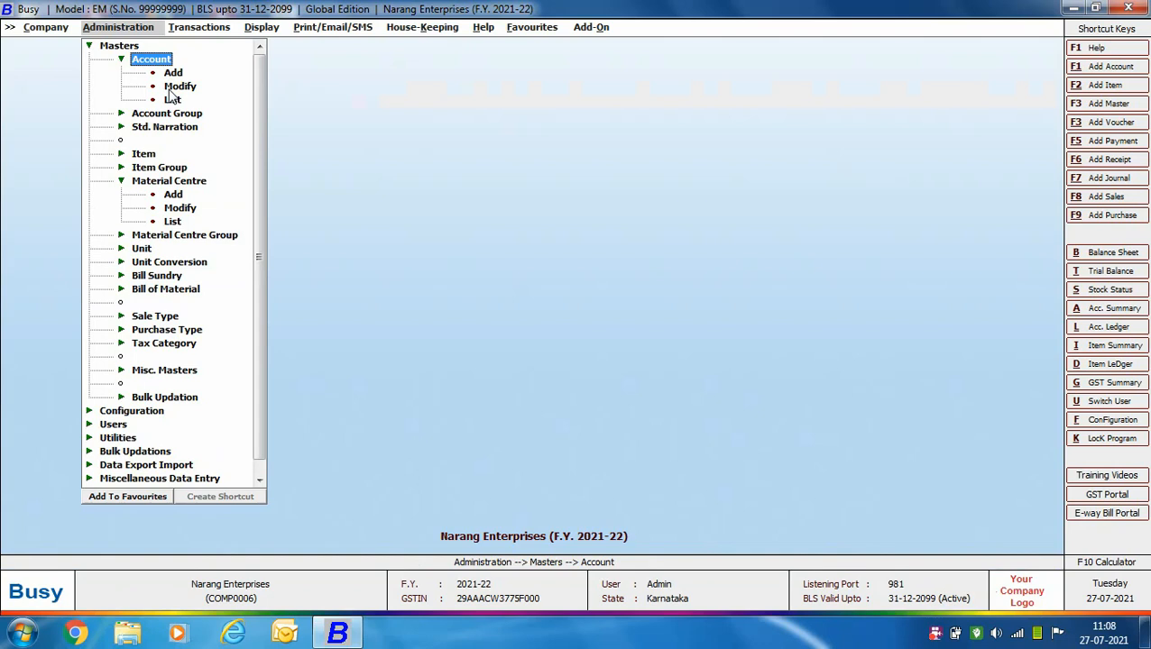
{"action": "left_click", "coordinate": [168, 88]}
{"action": "type", "text": "ar"}
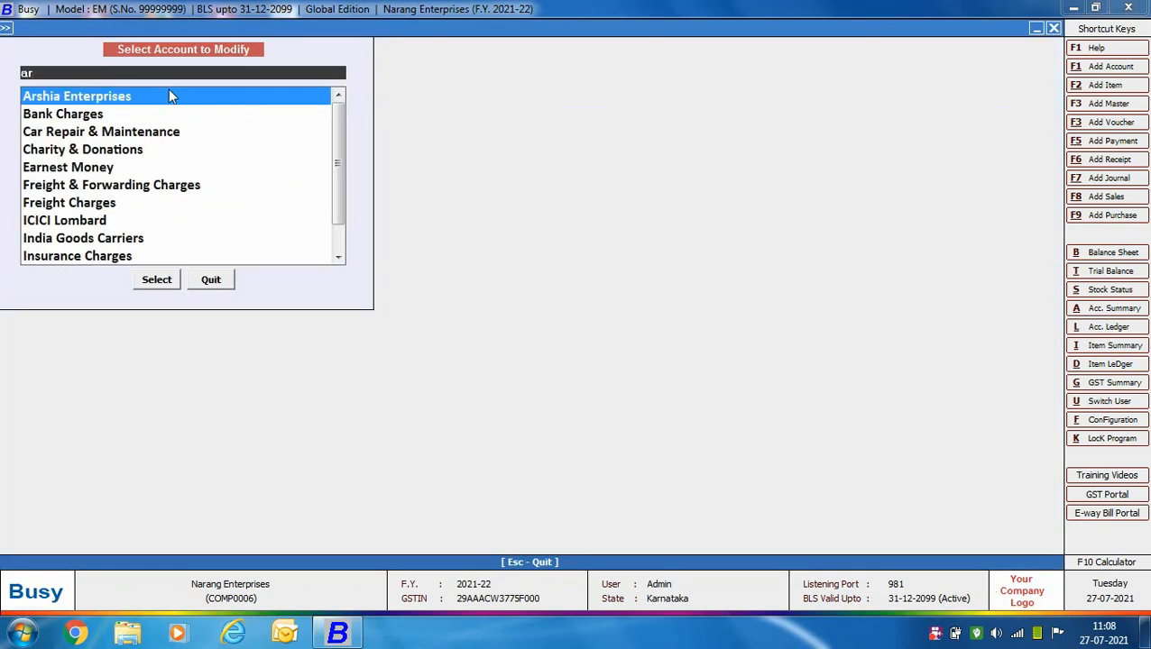
{"action": "double_click", "coordinate": [168, 94]}
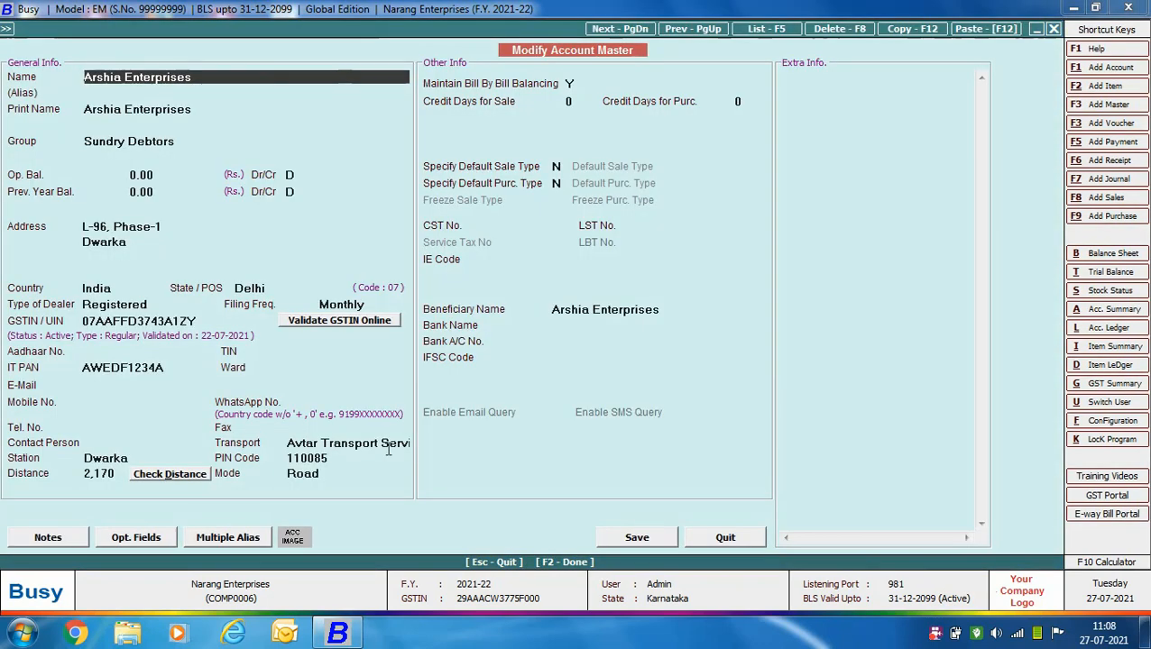
{"action": "left_click", "coordinate": [408, 443]}
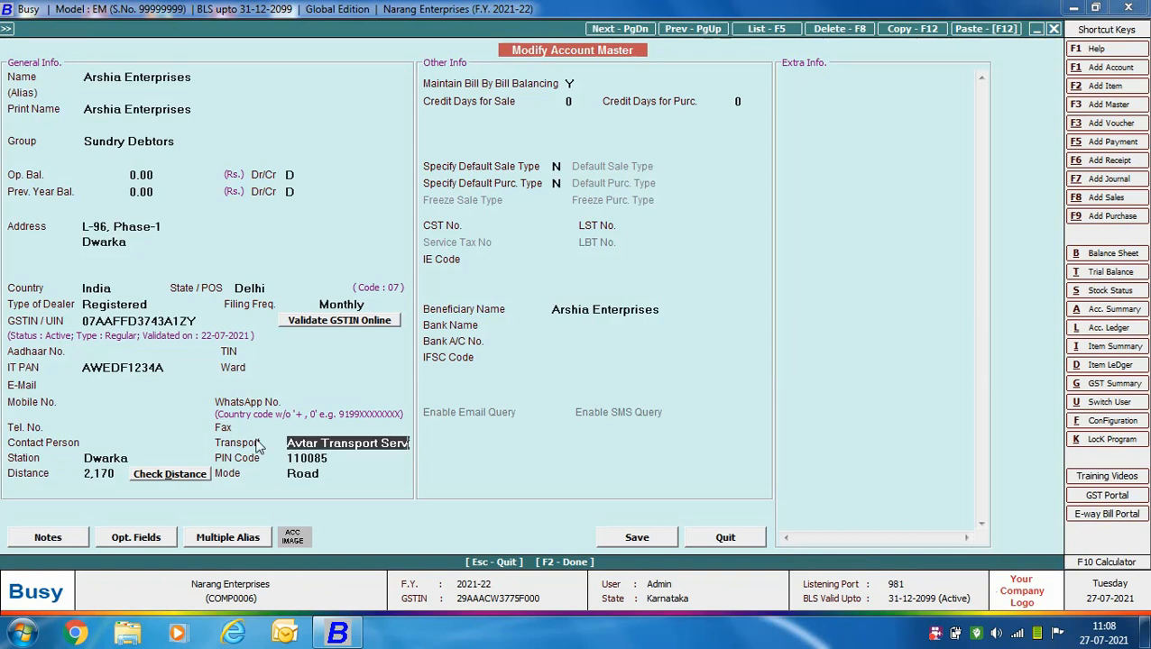
{"action": "left_click", "coordinate": [130, 459]}
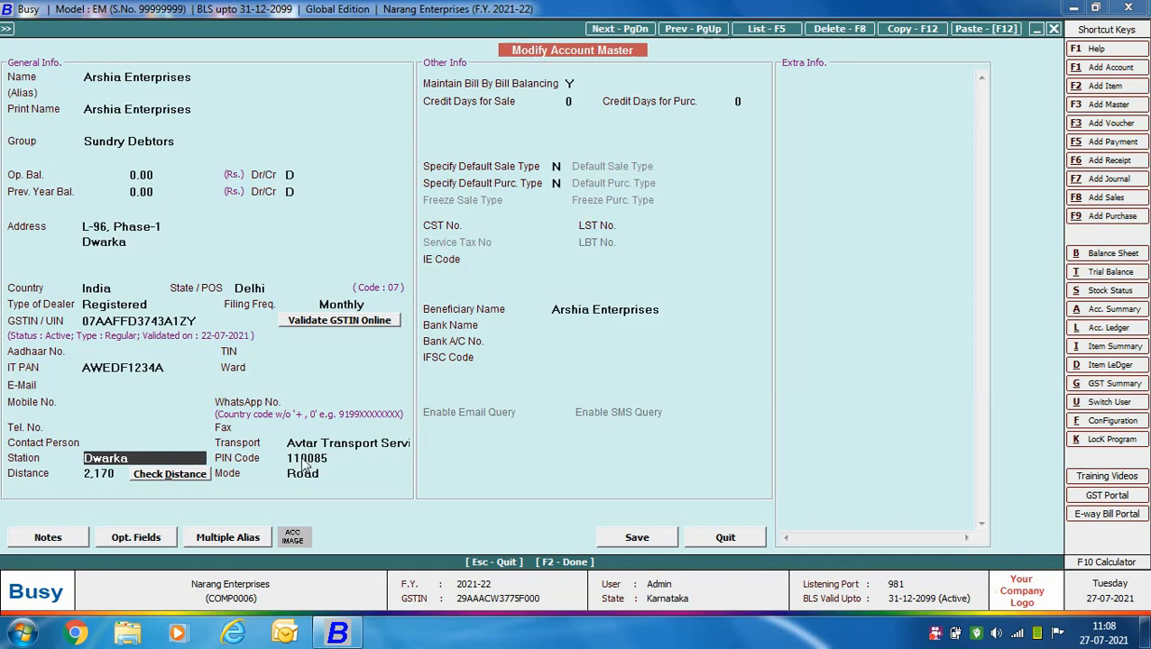
{"action": "left_click", "coordinate": [332, 457]}
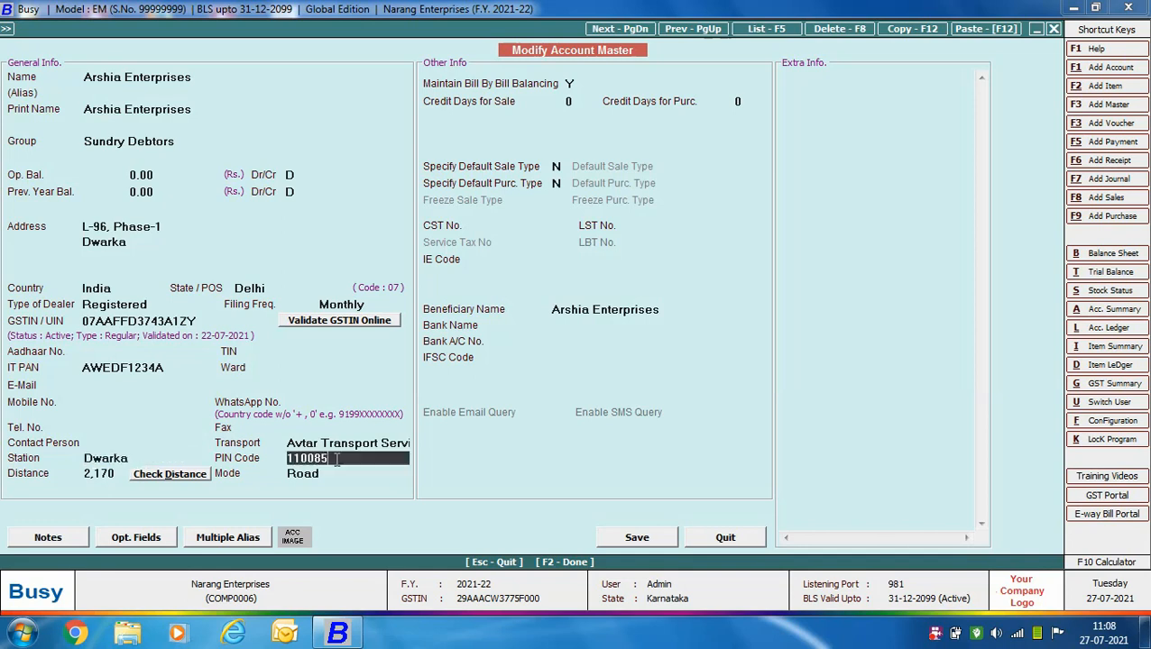
{"action": "left_click", "coordinate": [115, 472]}
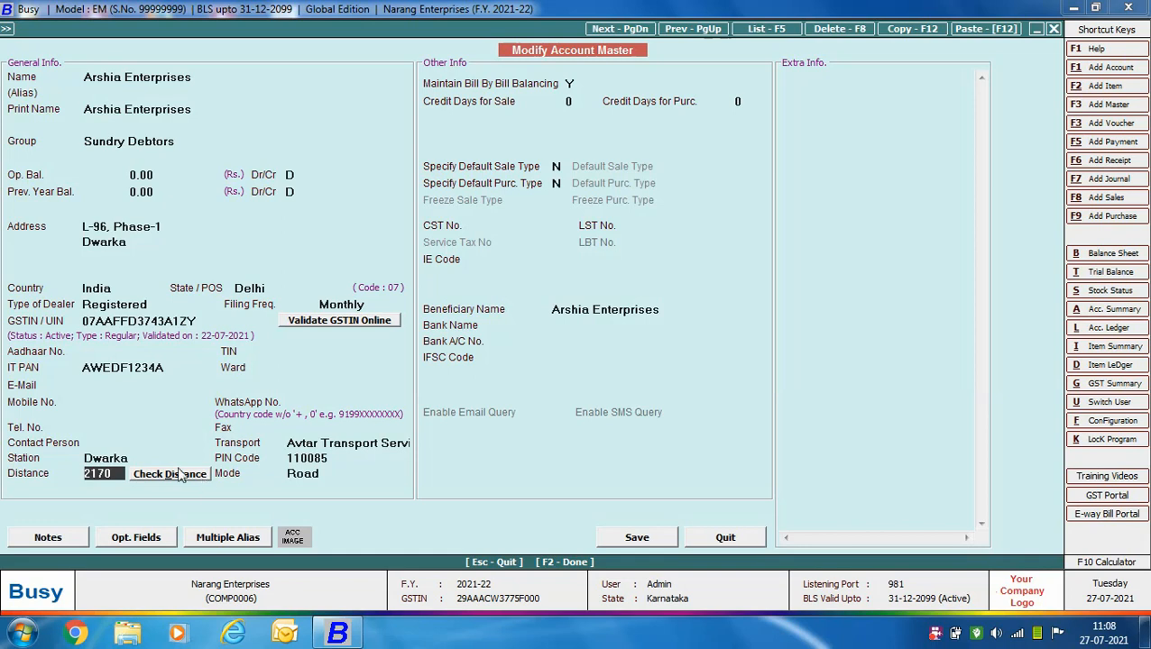
{"action": "left_click", "coordinate": [726, 537]}
Modify the Box unit so its UQC for E-Way Bill is BOX, and save it
{"action": "left_click", "coordinate": [224, 280]}
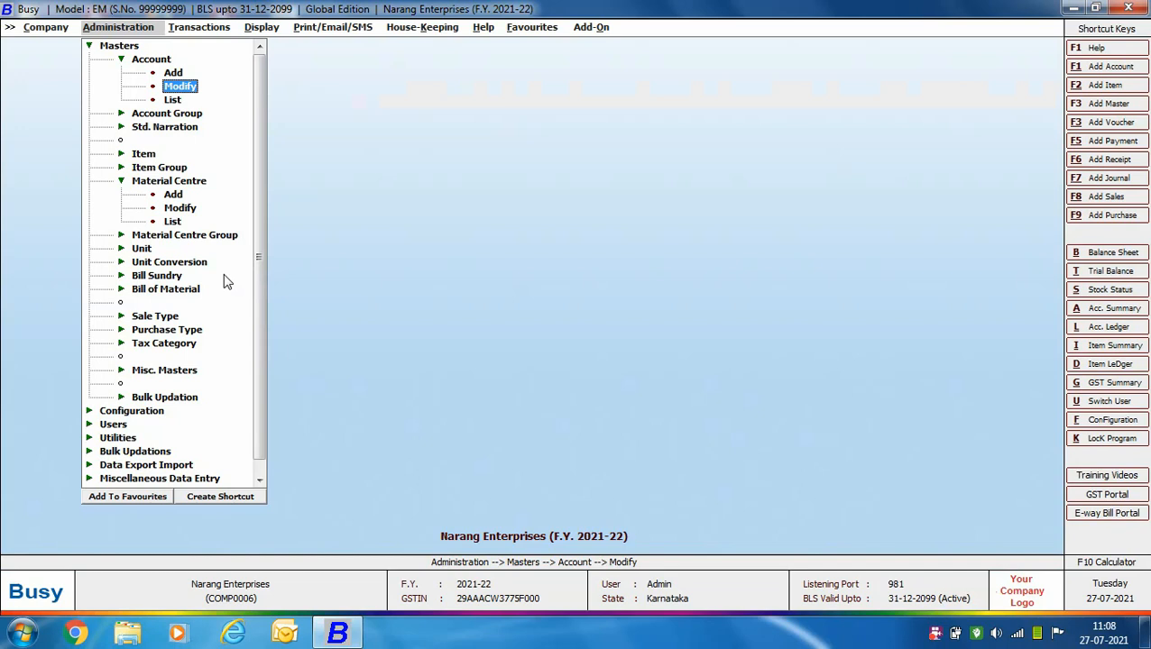
{"action": "left_click", "coordinate": [145, 251]}
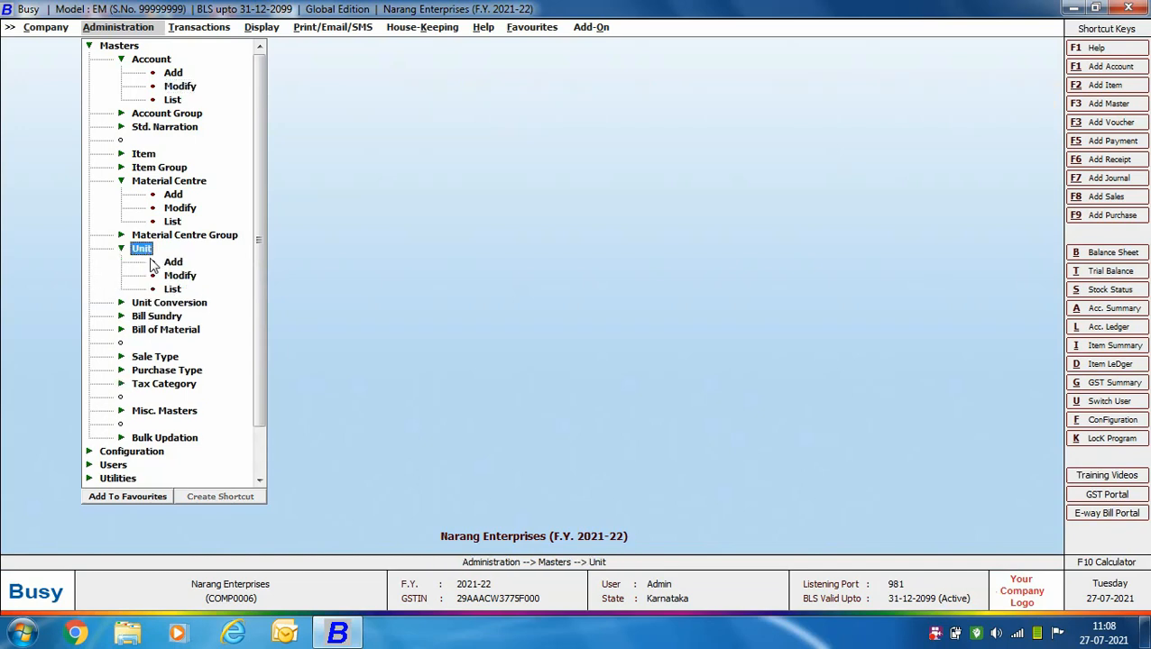
{"action": "left_click", "coordinate": [179, 275]}
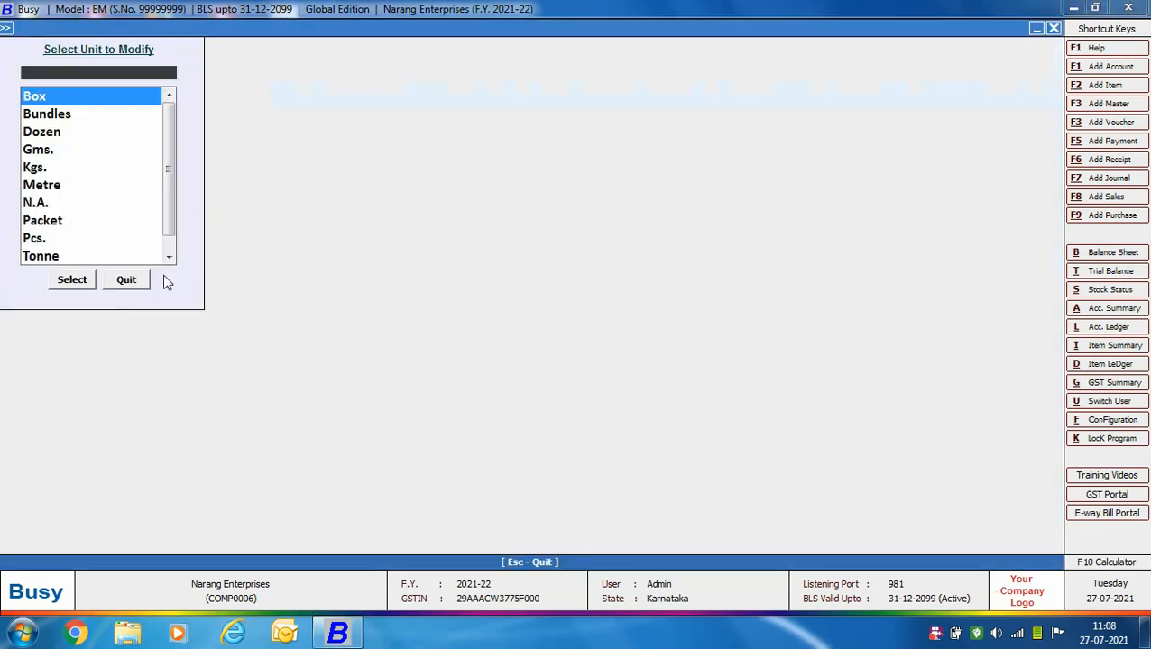
{"action": "left_click", "coordinate": [73, 280]}
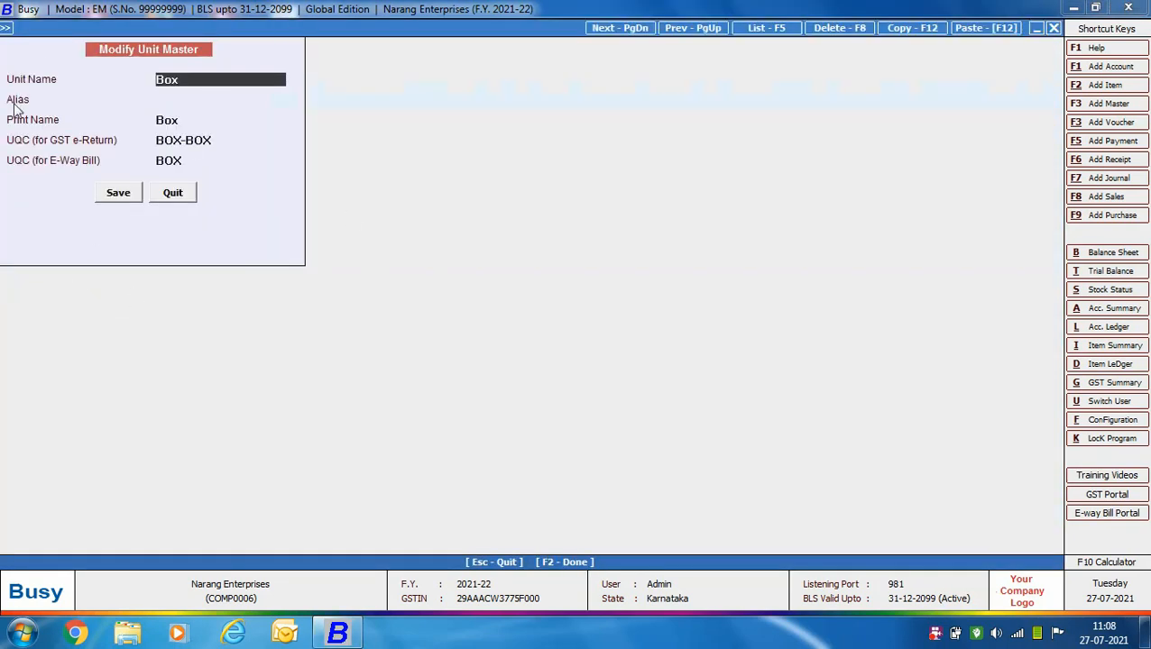
{"action": "key", "text": "Return"}
{"action": "key", "text": "Return"}
{"action": "key", "text": "Return"}
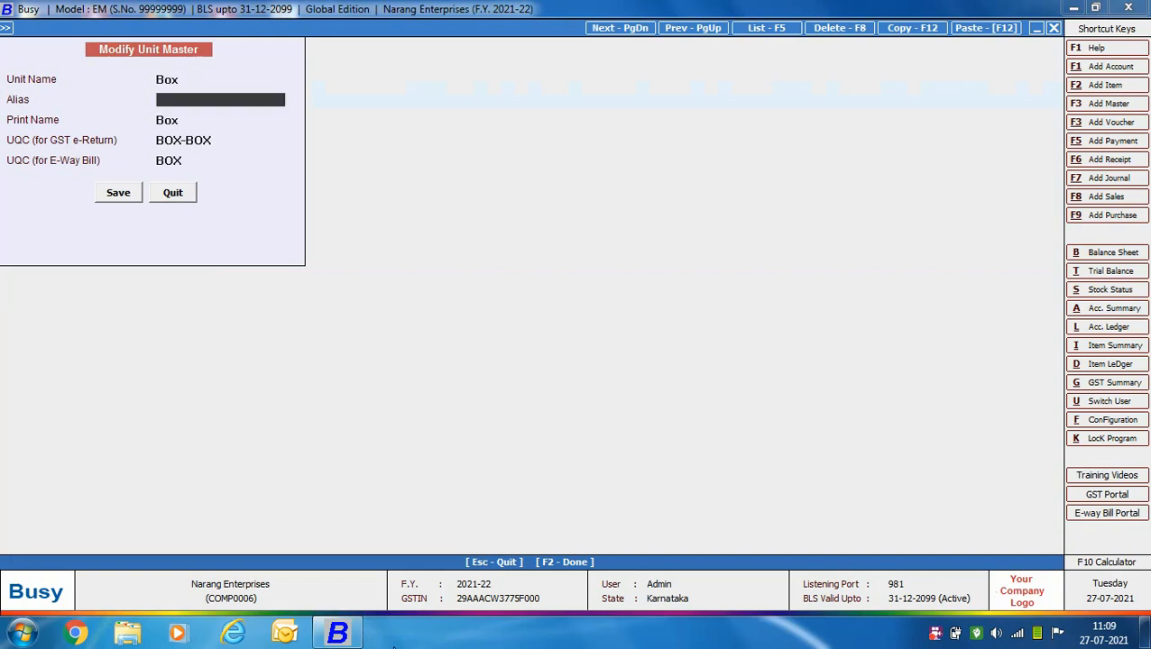
{"action": "key", "text": "Return"}
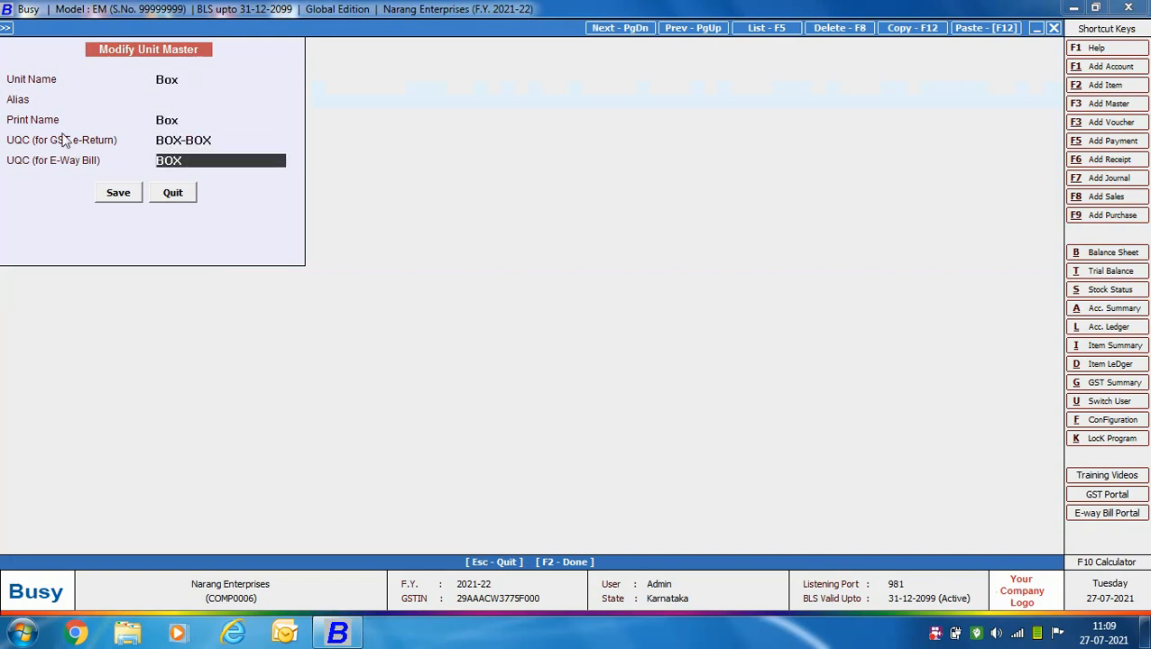
{"action": "key", "text": "space"}
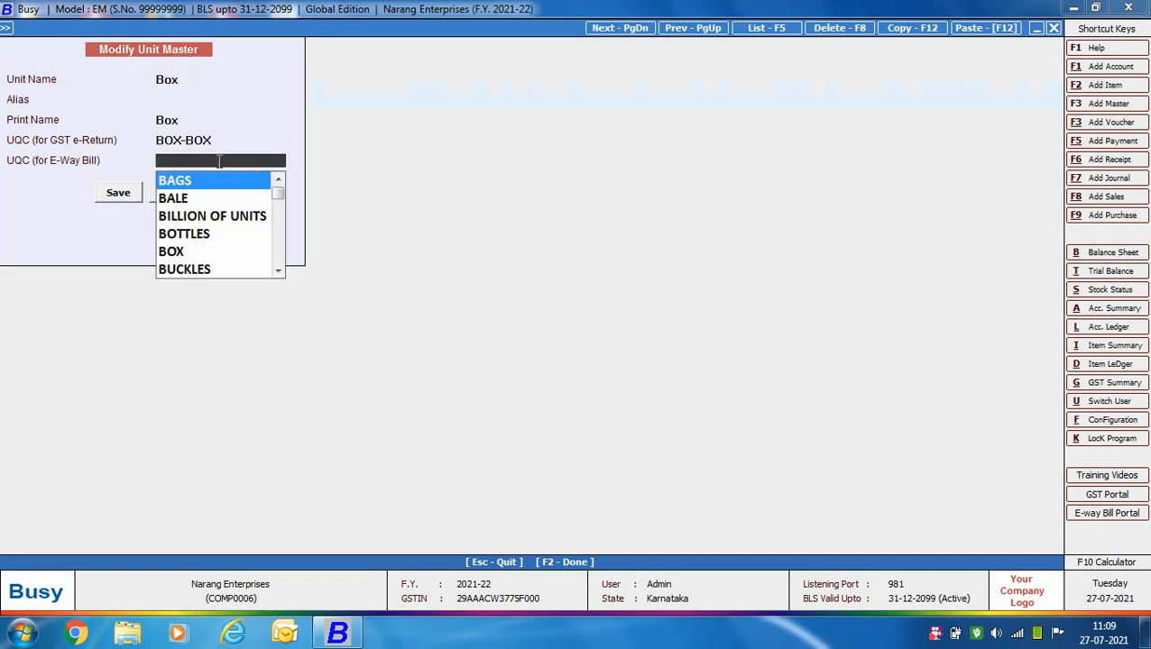
{"action": "type", "text": "BO"}
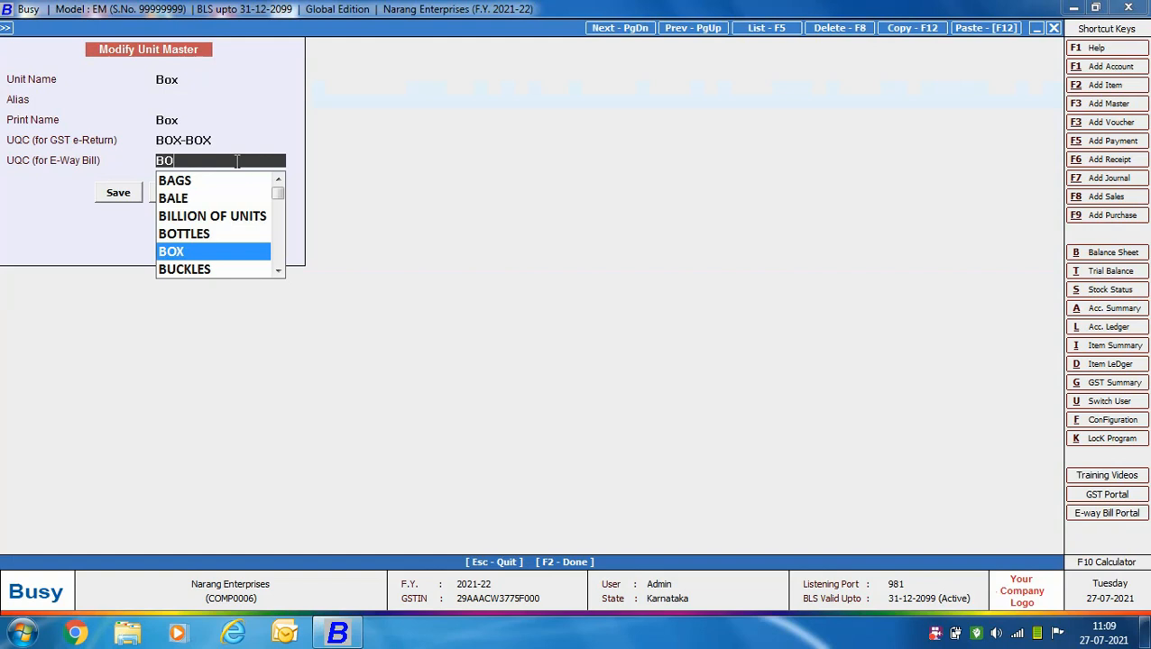
{"action": "key", "text": "Return"}
{"action": "left_click", "coordinate": [118, 192]}
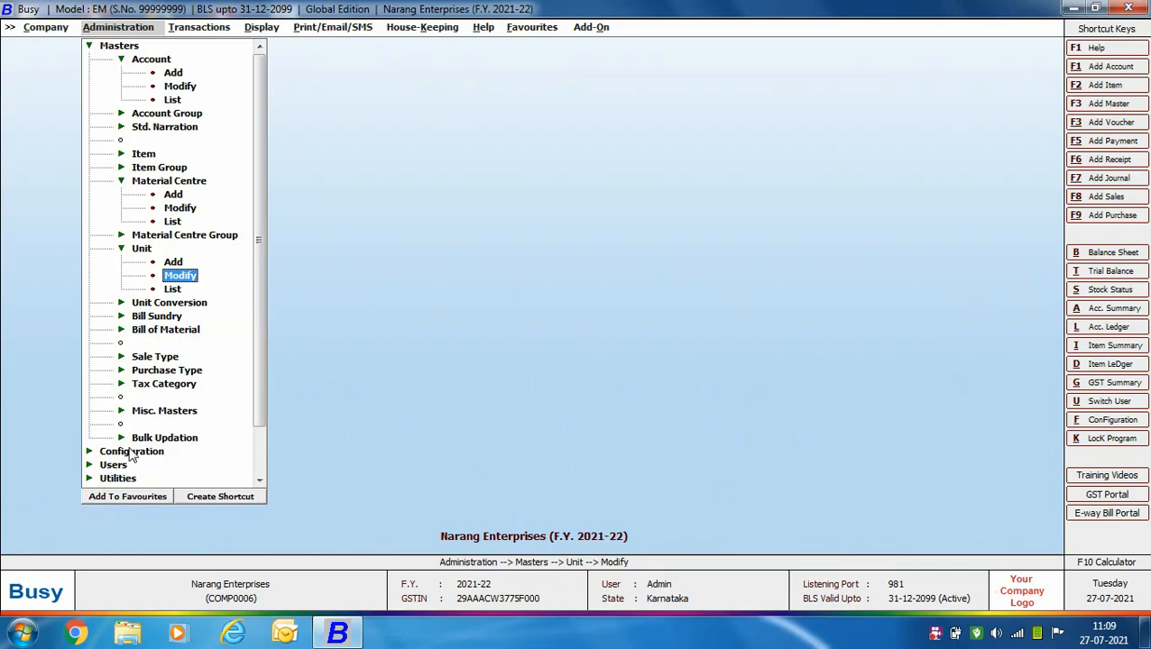
Set 'Generate E-Way Bill After Saving' to Y in the Sales Main series configuration and save
{"action": "left_click", "coordinate": [135, 451]}
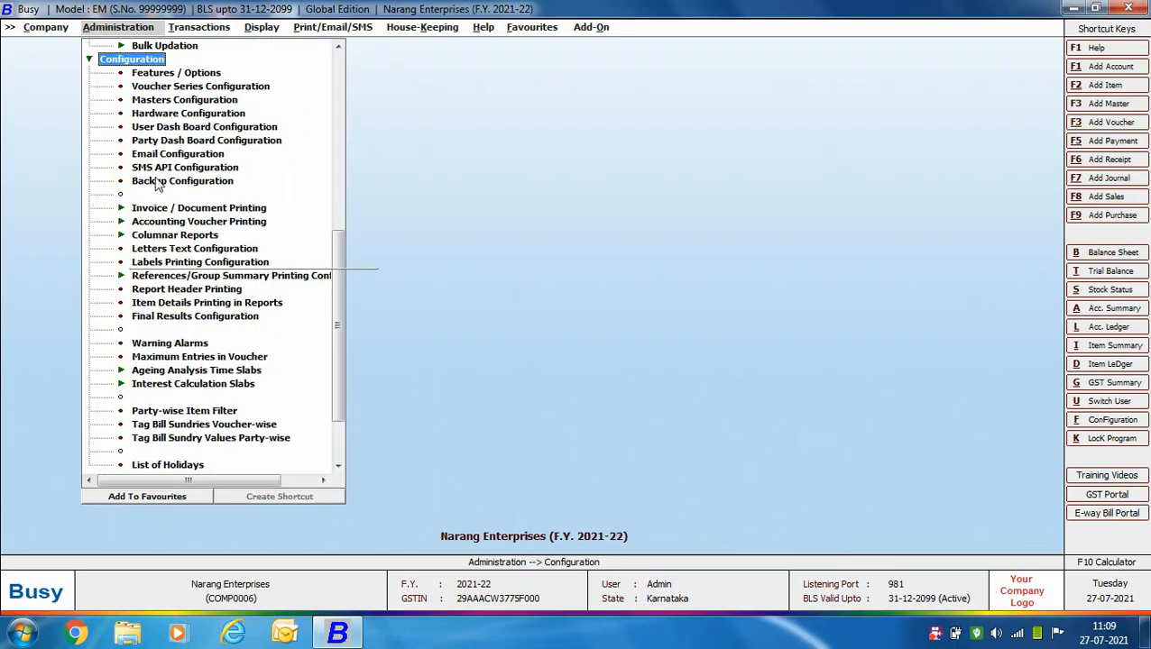
{"action": "left_click", "coordinate": [159, 87]}
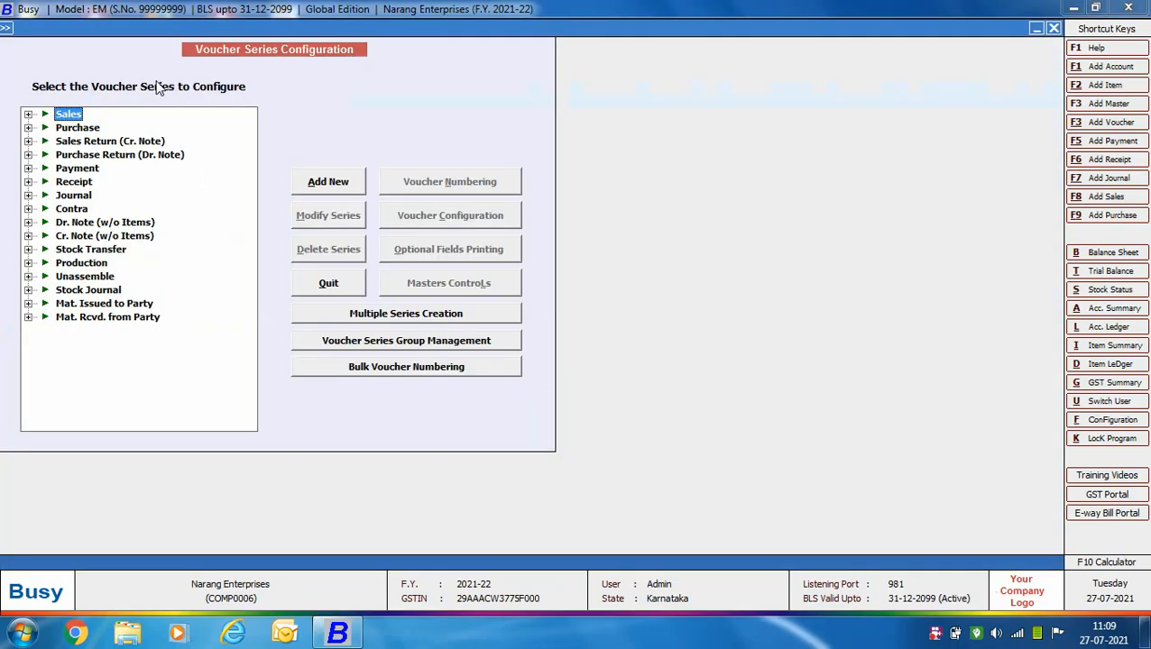
{"action": "key", "text": "Right"}
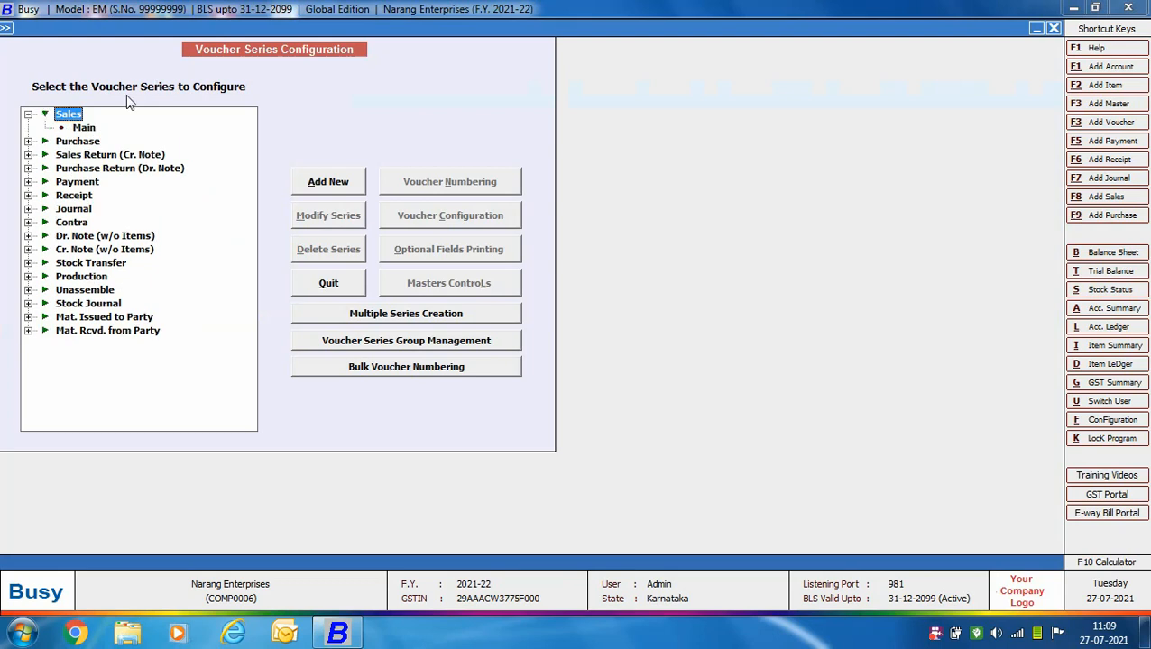
{"action": "left_click", "coordinate": [84, 127]}
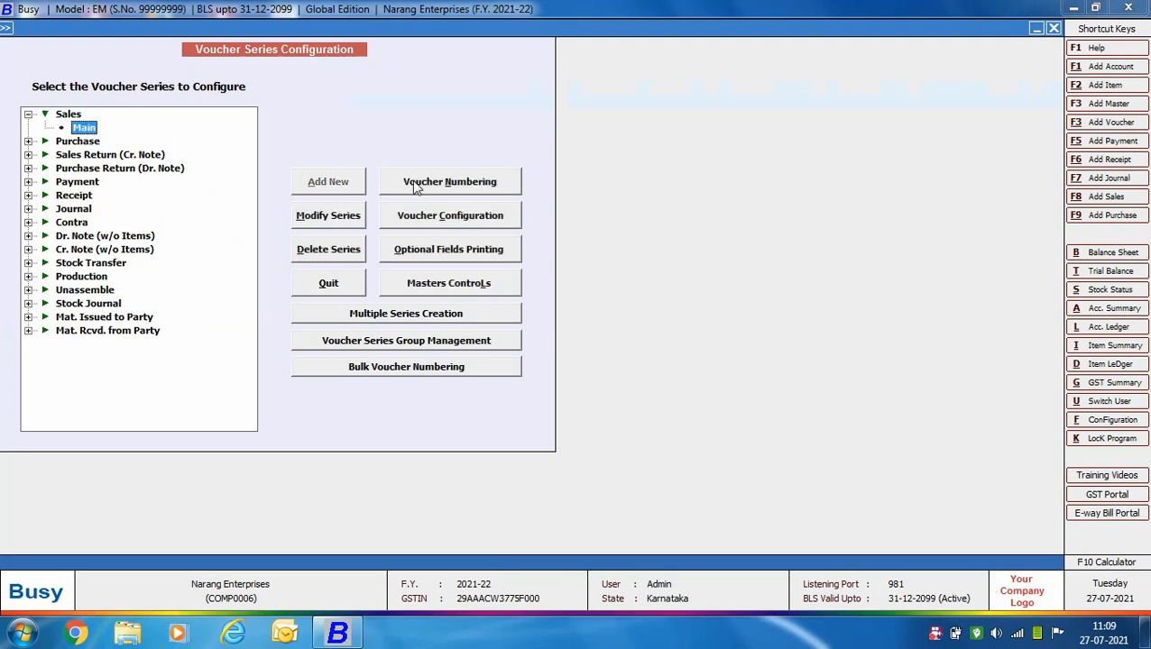
{"action": "left_click", "coordinate": [468, 222]}
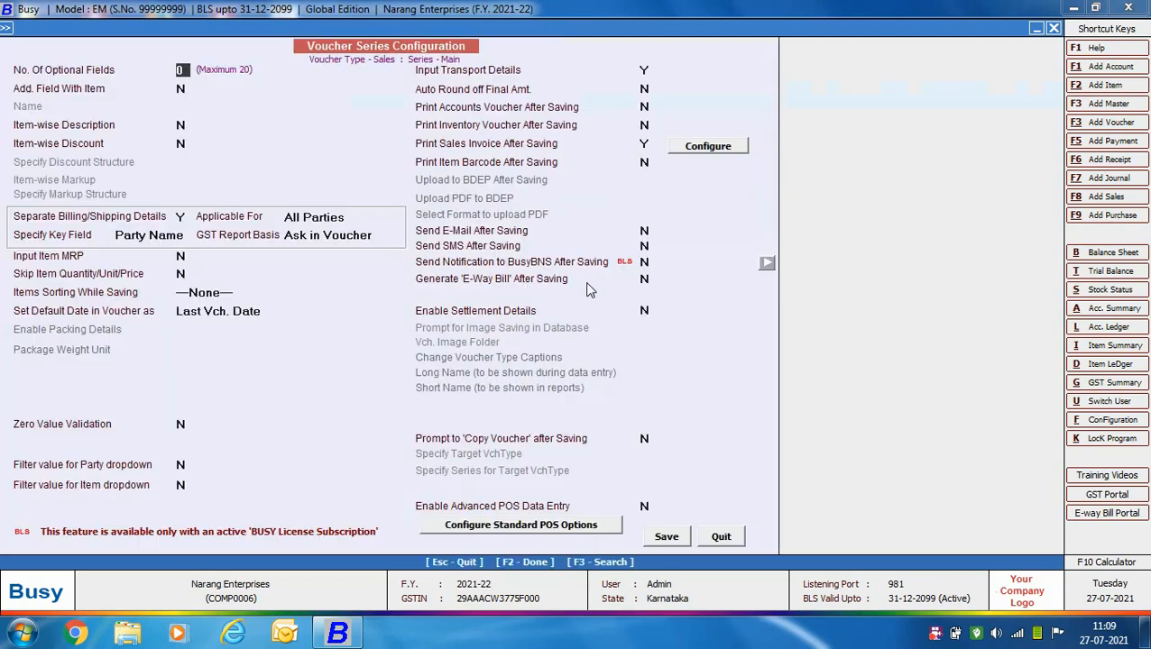
{"action": "left_click", "coordinate": [643, 279]}
{"action": "type", "text": "Y"}
{"action": "left_click", "coordinate": [664, 537]}
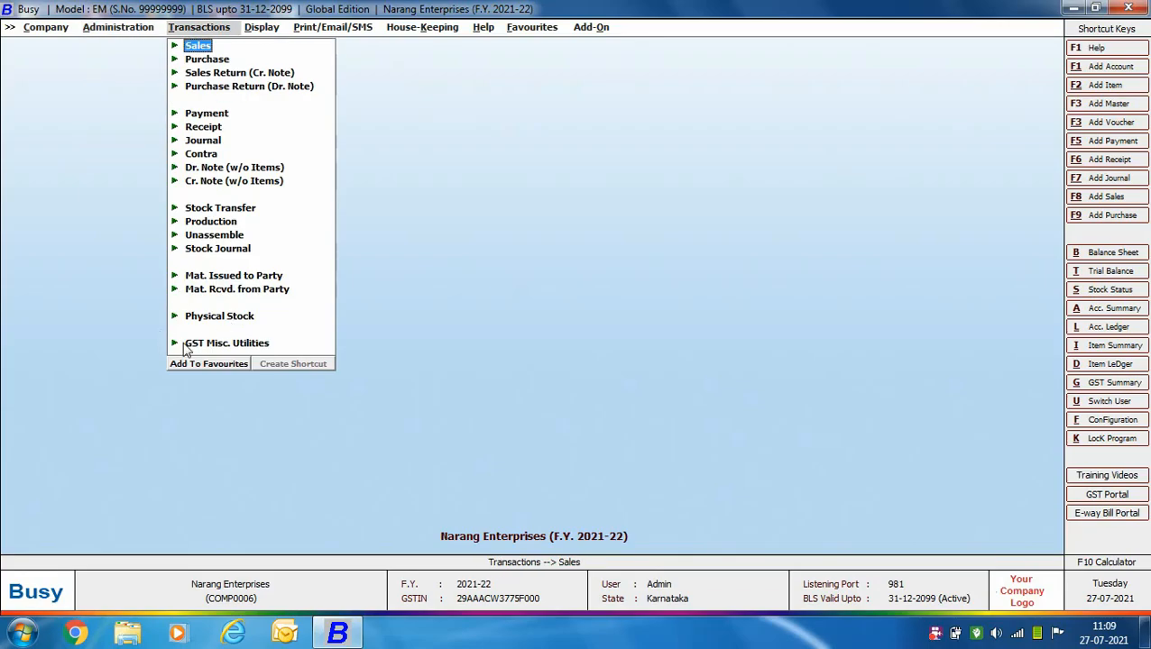
Open Update HSN/SAC Descriptions and load all HSN/SAC codes with their units
{"action": "left_click", "coordinate": [251, 343]}
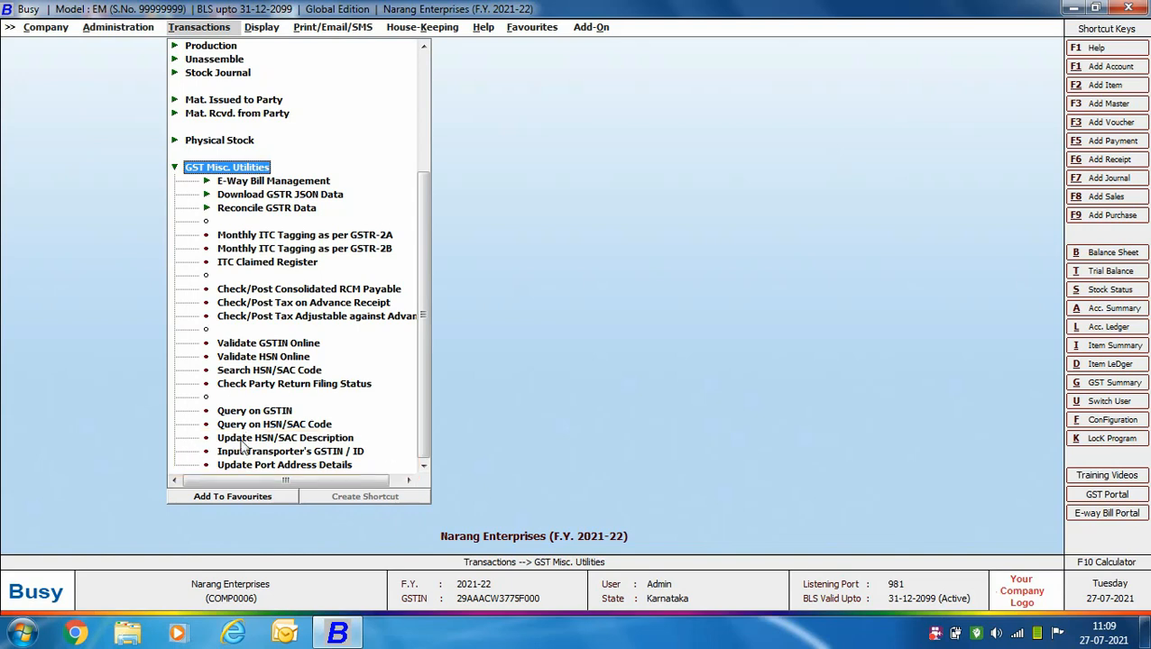
{"action": "left_click", "coordinate": [339, 439]}
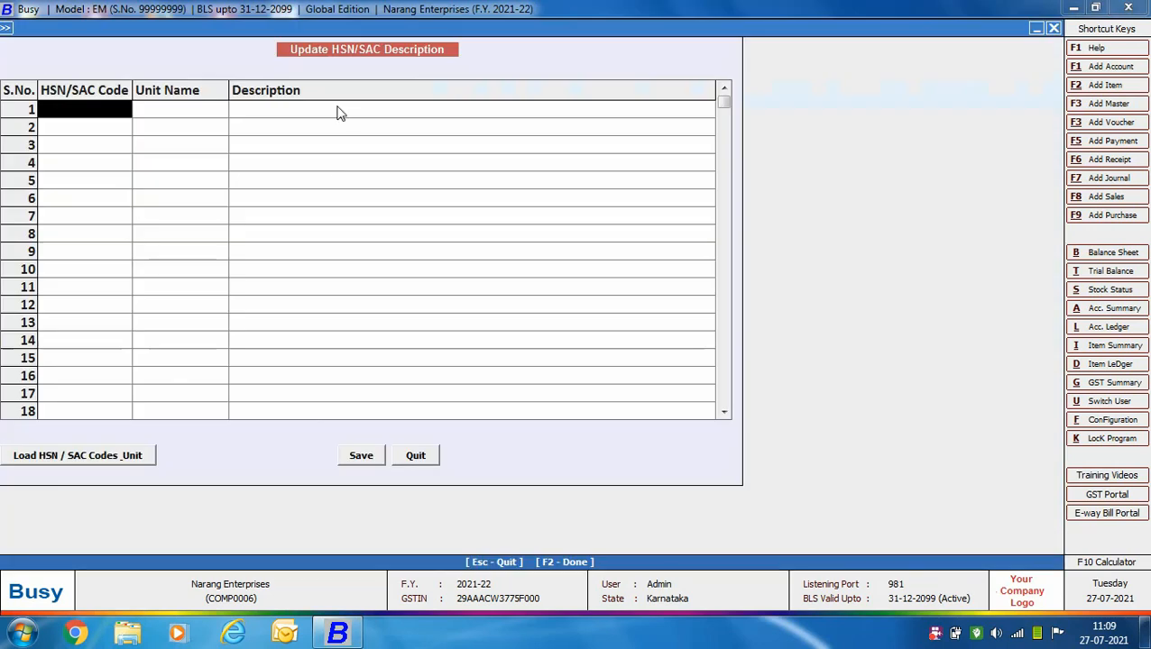
{"action": "left_click", "coordinate": [89, 458]}
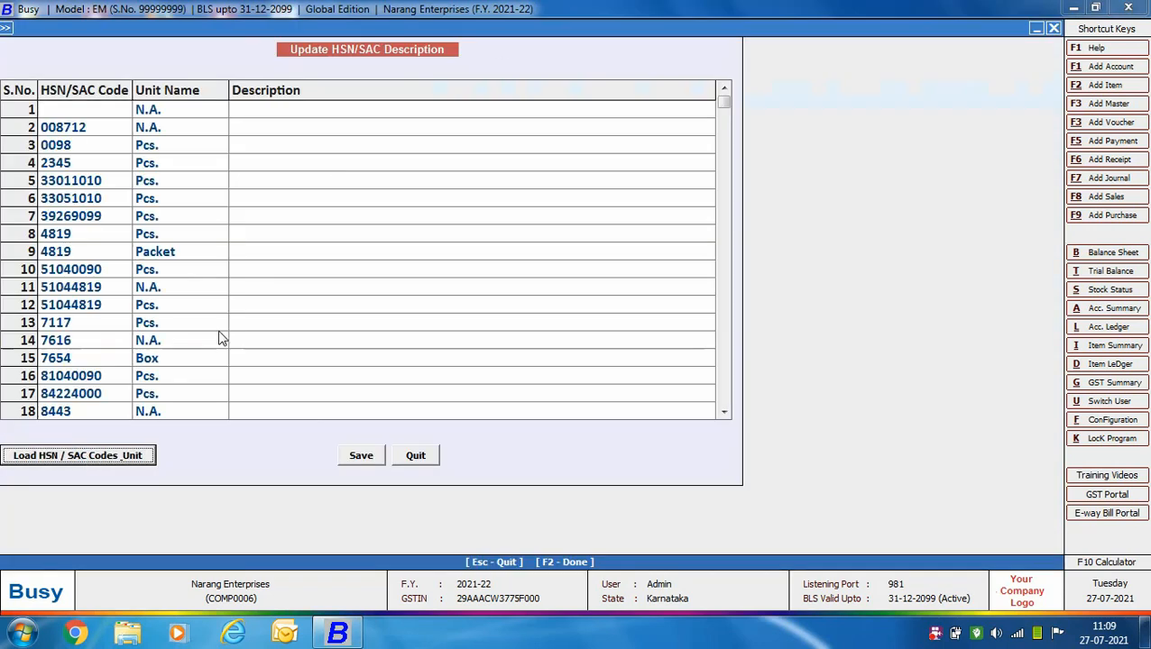
{"action": "left_click_drag", "start_coordinate": [724, 414], "coordinate": [724, 414]}
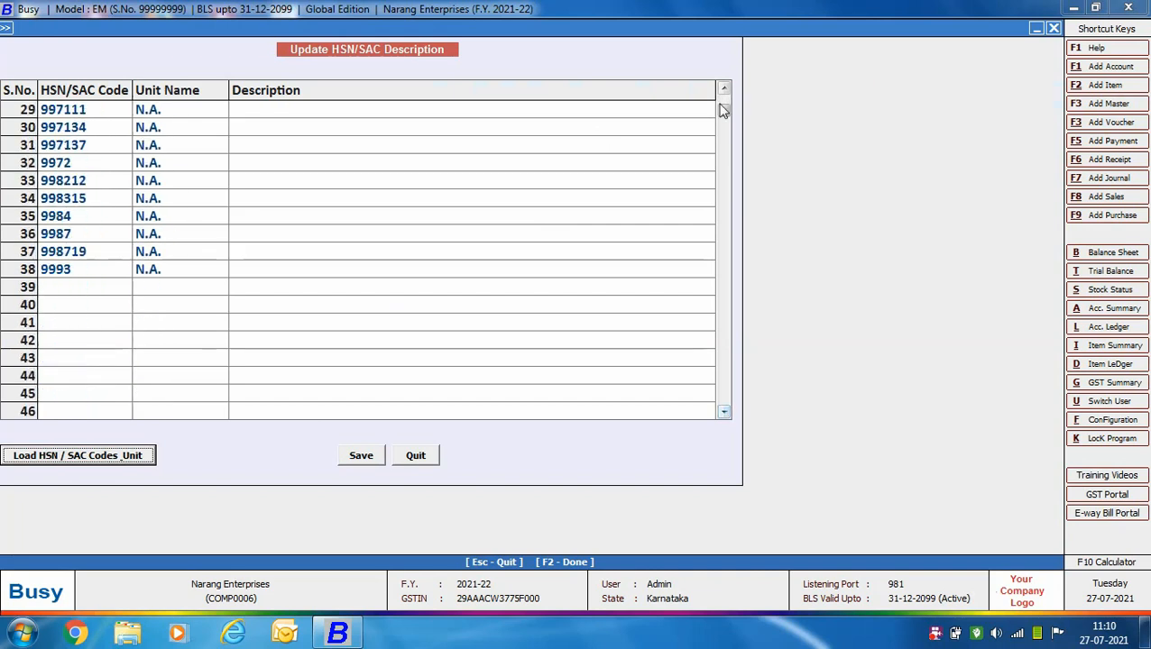
{"action": "left_click_drag", "start_coordinate": [724, 112], "coordinate": [723, 87]}
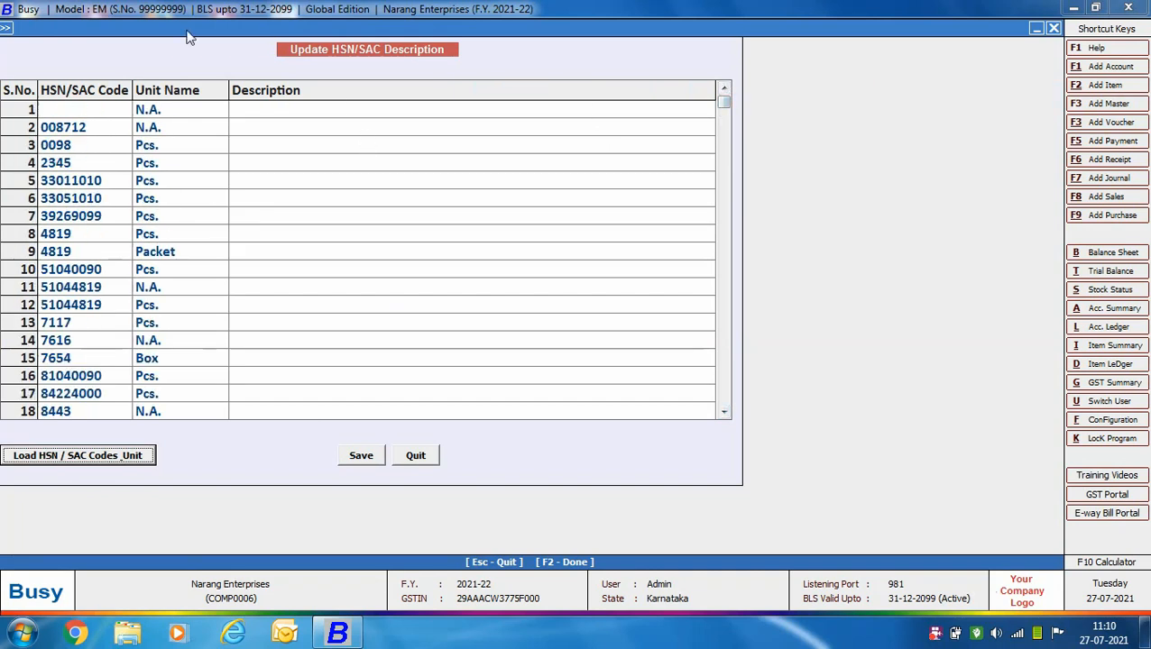
Describe 008712 as 'Services 12%' and 0098 as 'Fixed Machinery', then save and confirm
{"action": "left_click", "coordinate": [330, 133]}
{"action": "type", "text": "services 12%"}
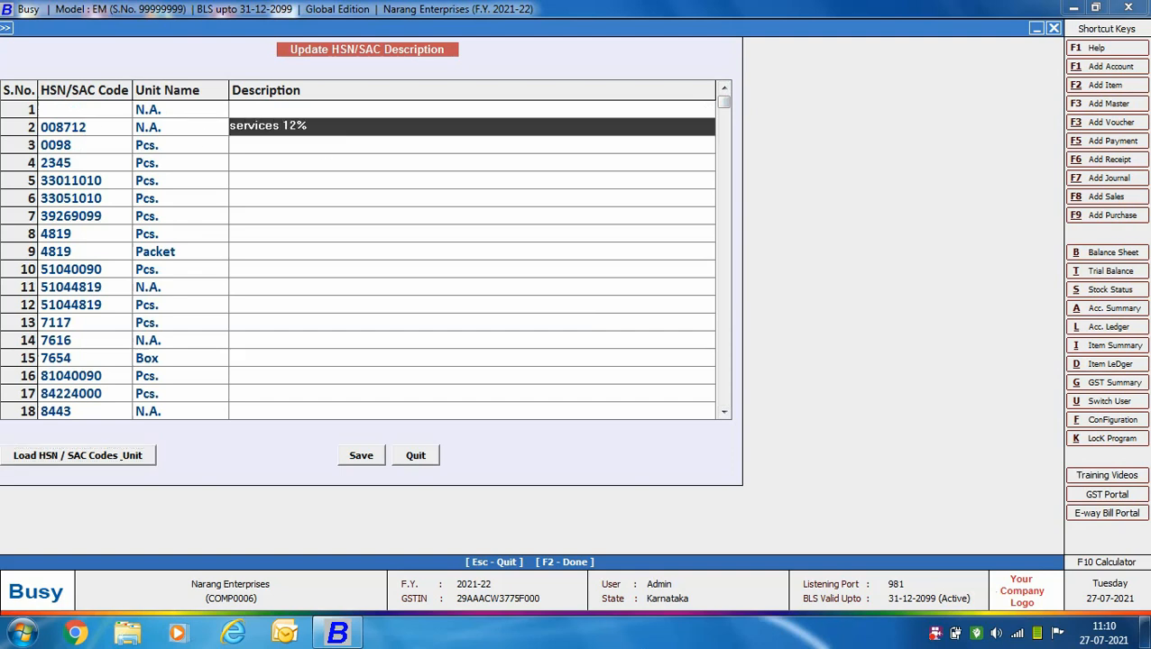
{"action": "key", "text": "Return"}
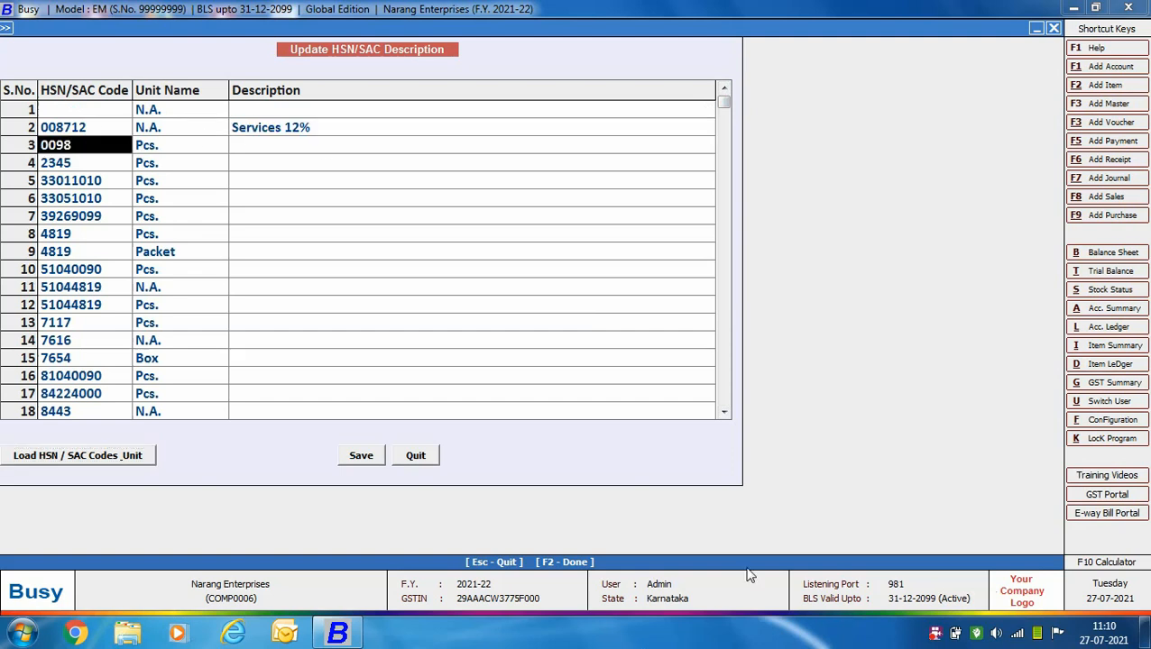
{"action": "key", "text": "Return"}
{"action": "key", "text": "Return"}
{"action": "type", "text": "fixed machinery"}
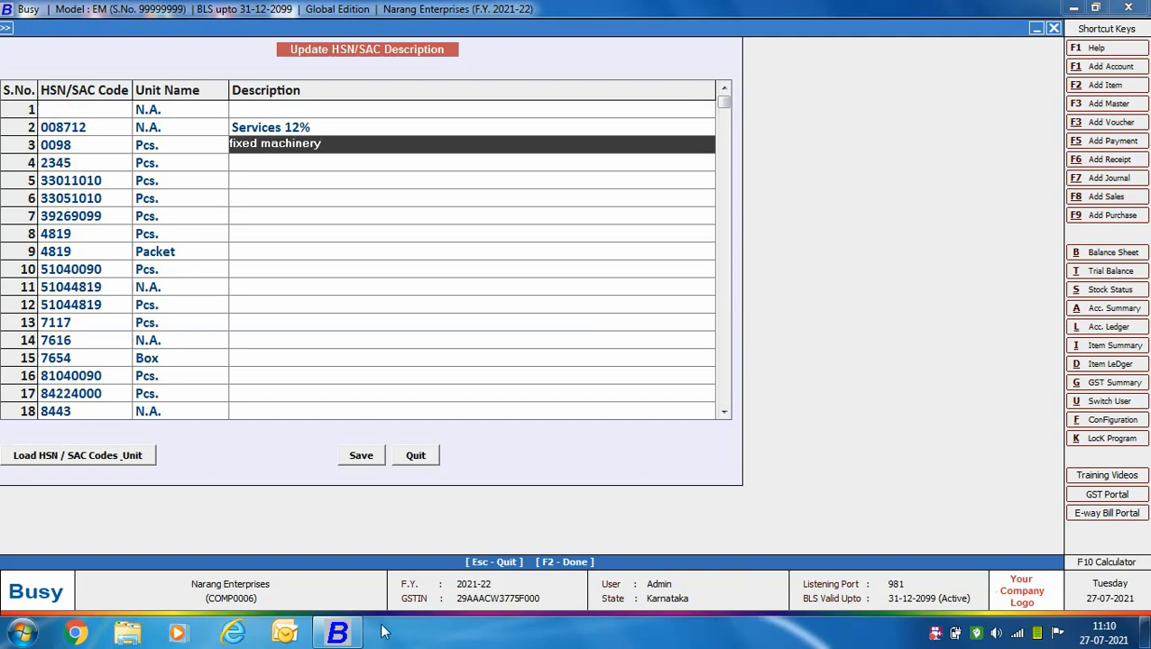
{"action": "key", "text": "Return"}
{"action": "left_click", "coordinate": [361, 456]}
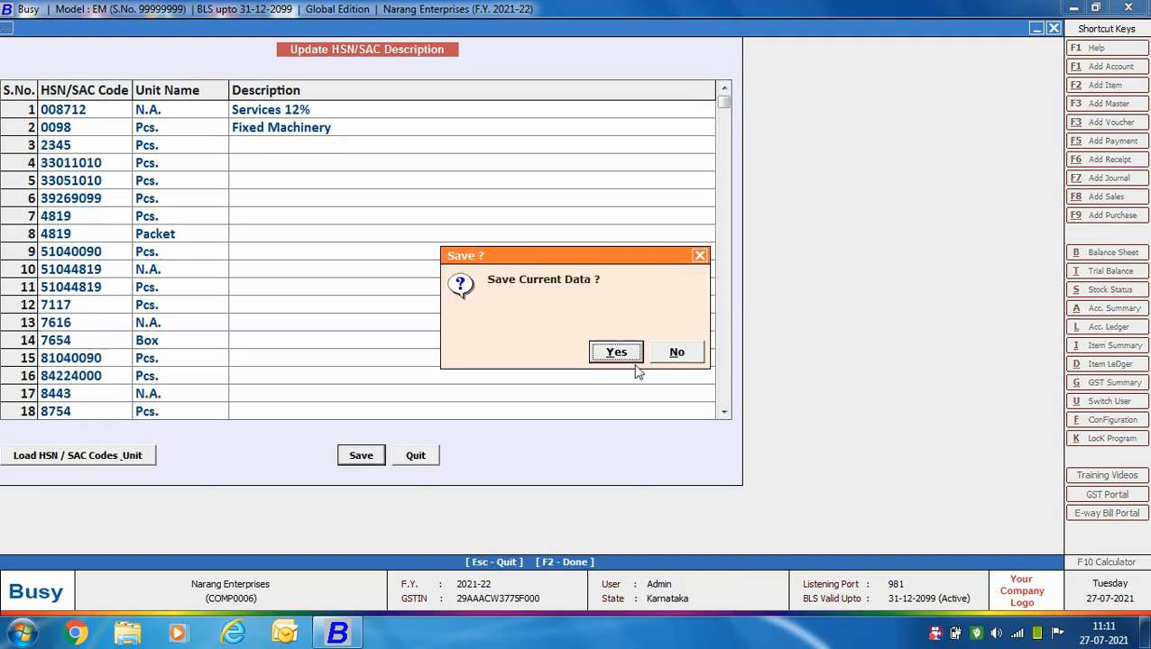
{"action": "left_click", "coordinate": [632, 358]}
{"action": "left_click", "coordinate": [676, 351]}
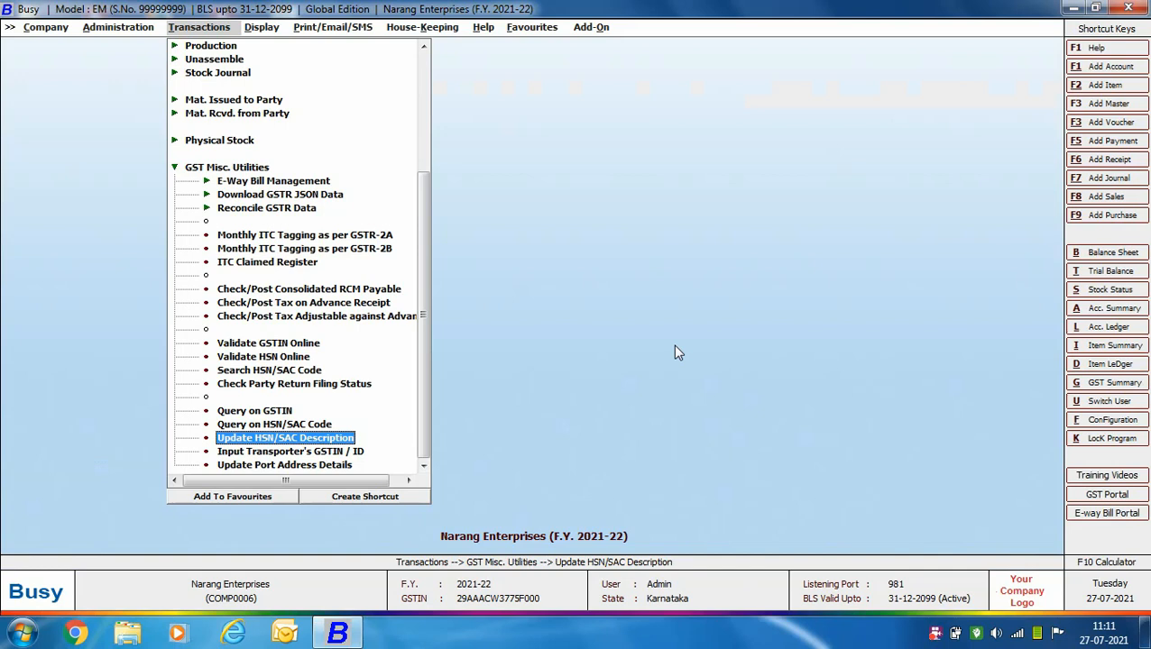
{"action": "left_click", "coordinate": [272, 451]}
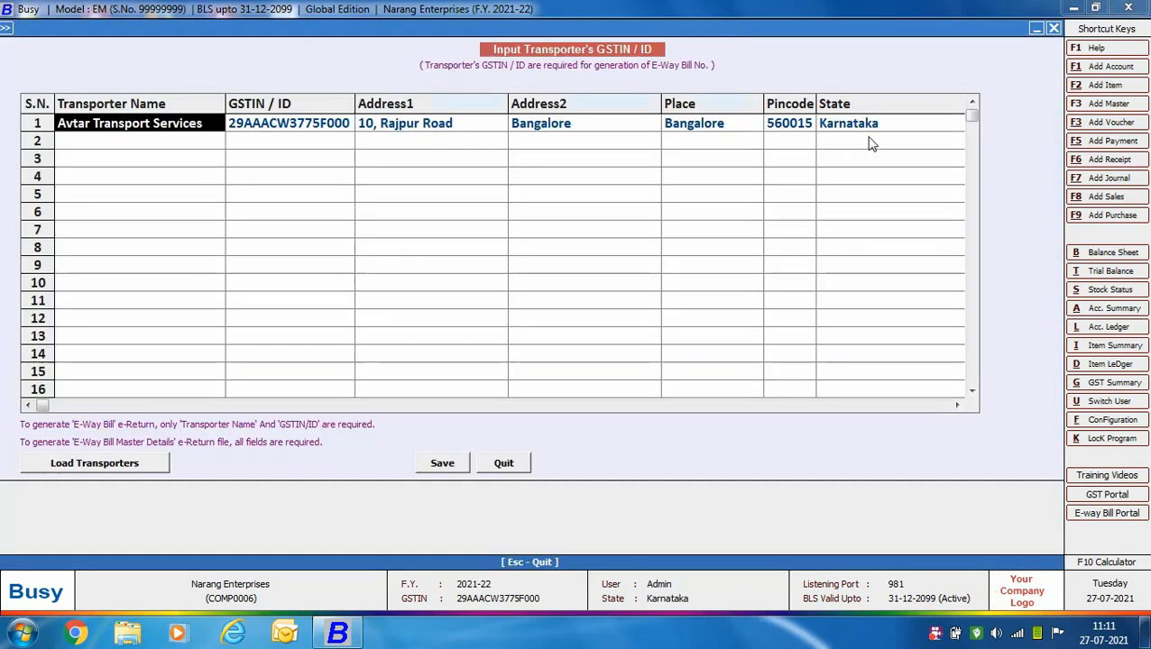
{"action": "left_click", "coordinate": [523, 457]}
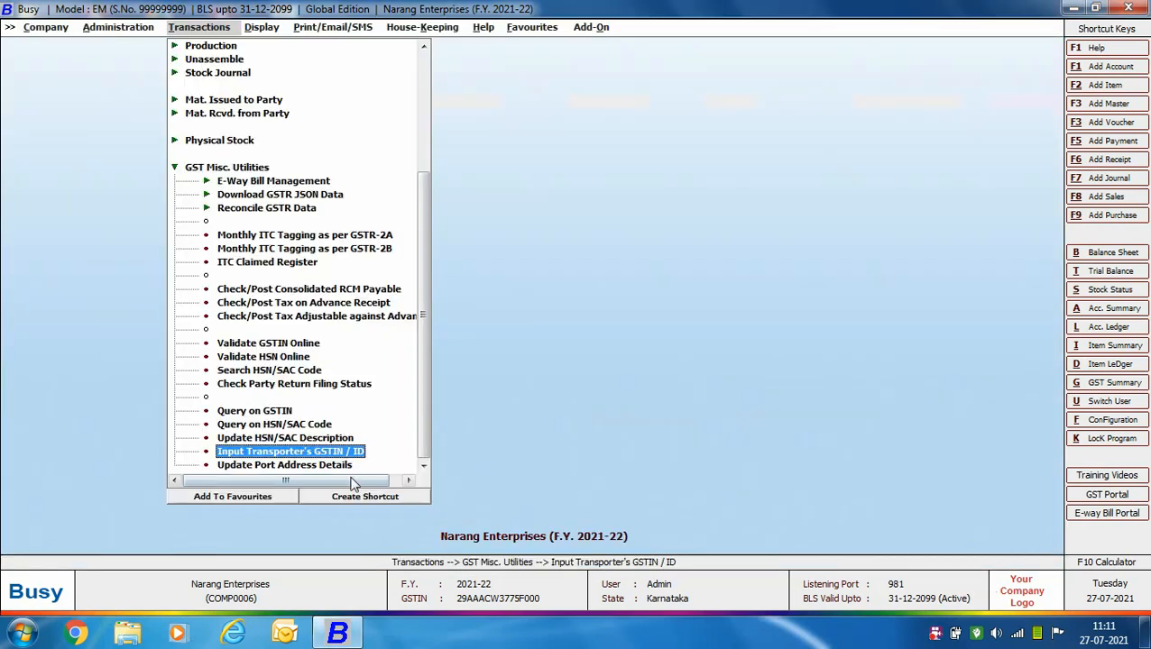
{"action": "left_click", "coordinate": [233, 464]}
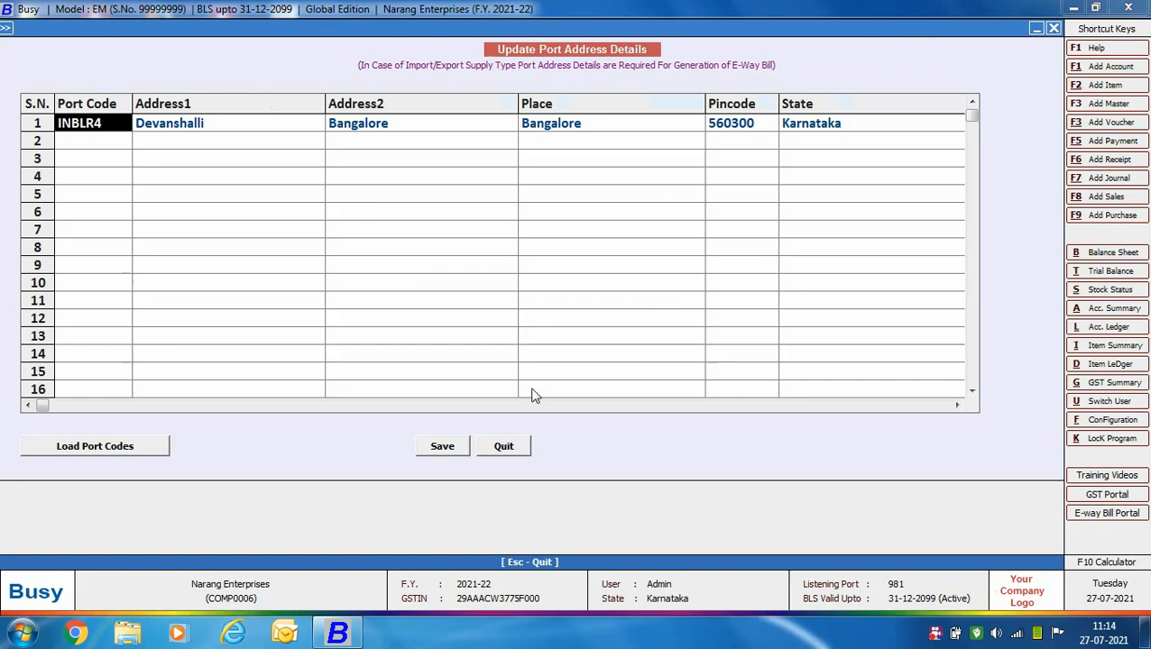
{"action": "left_click", "coordinate": [491, 447]}
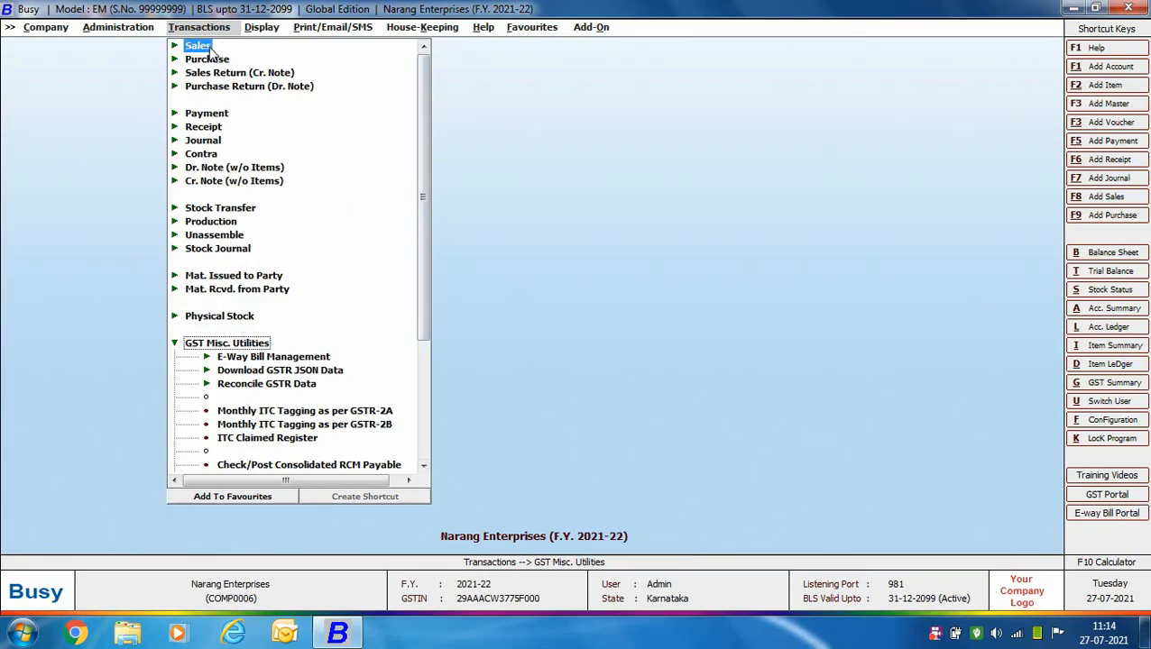
Start a sales voucher dated 27-07-2021 for Arshia Enterprises and confirm its billing details
{"action": "key", "text": "Return"}
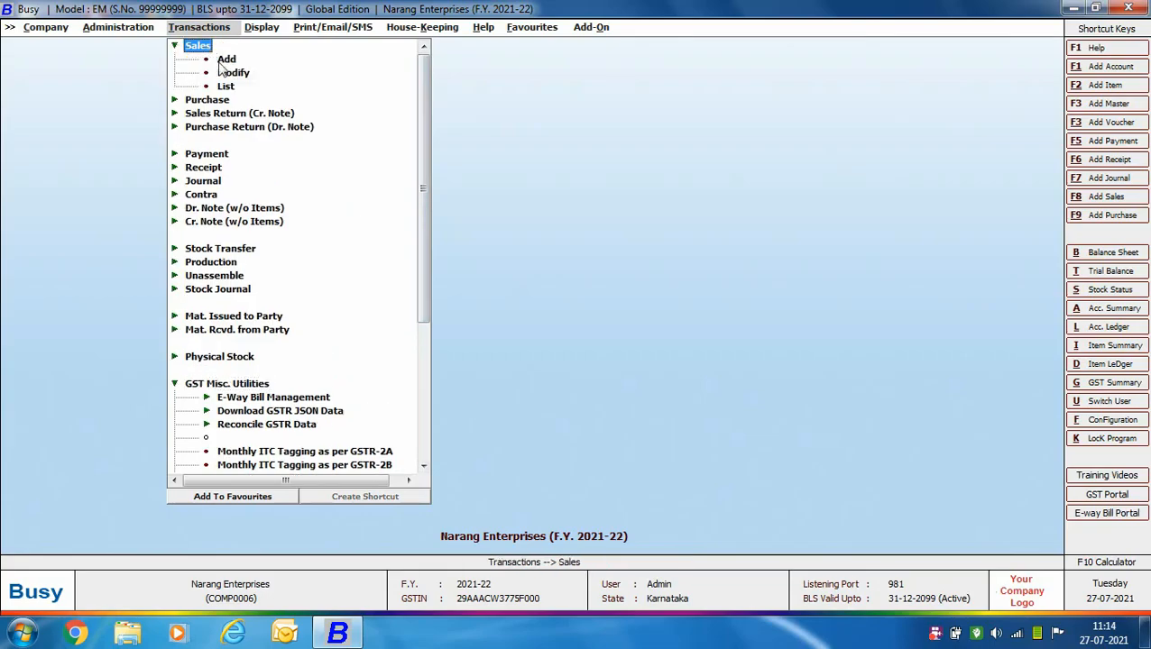
{"action": "key", "text": "Down"}
{"action": "key", "text": "Return"}
{"action": "type", "text": "27"}
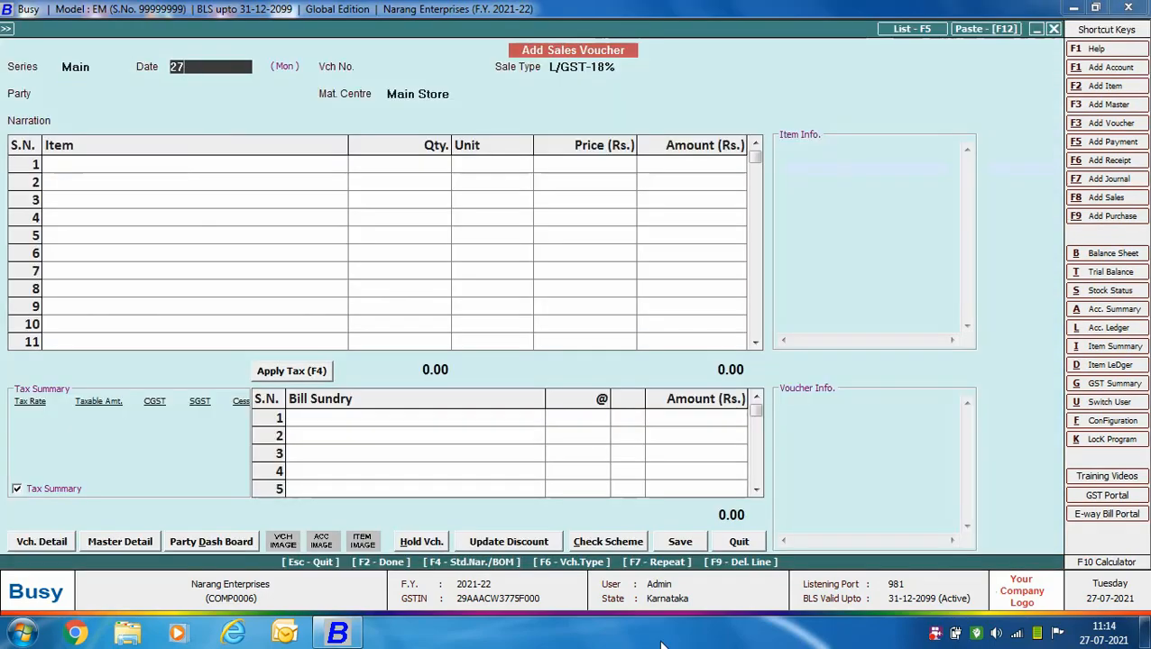
{"action": "key", "text": "Return"}
{"action": "key", "text": "Return"}
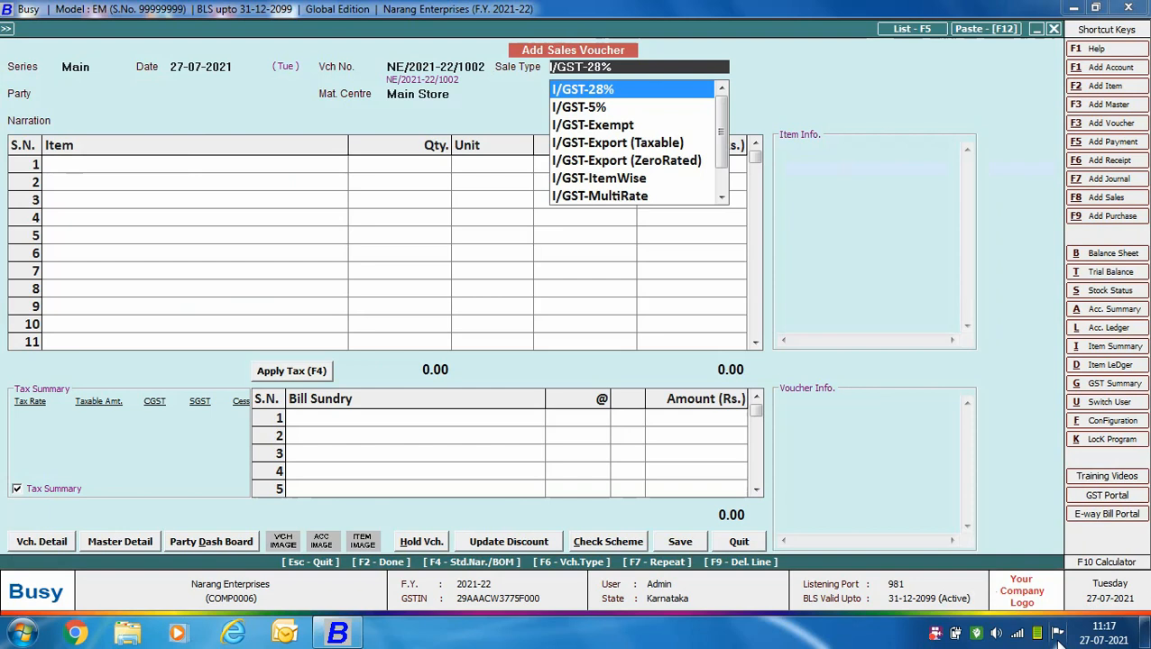
{"action": "key", "text": "Return"}
{"action": "type", "text": "AR"}
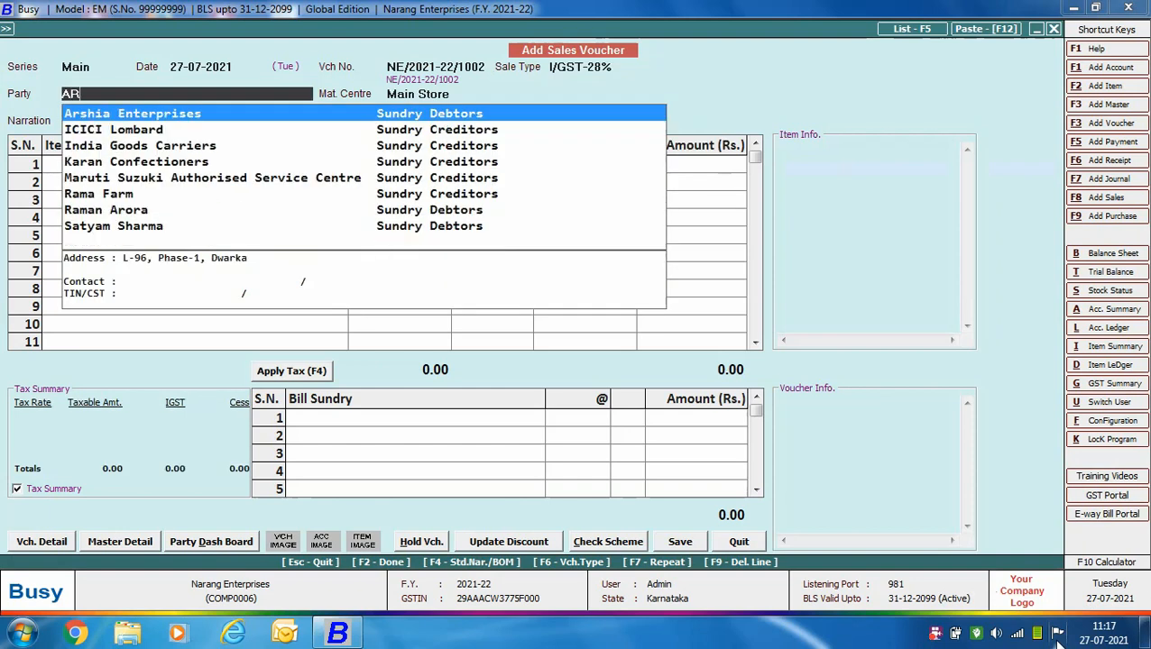
{"action": "key", "text": "Return"}
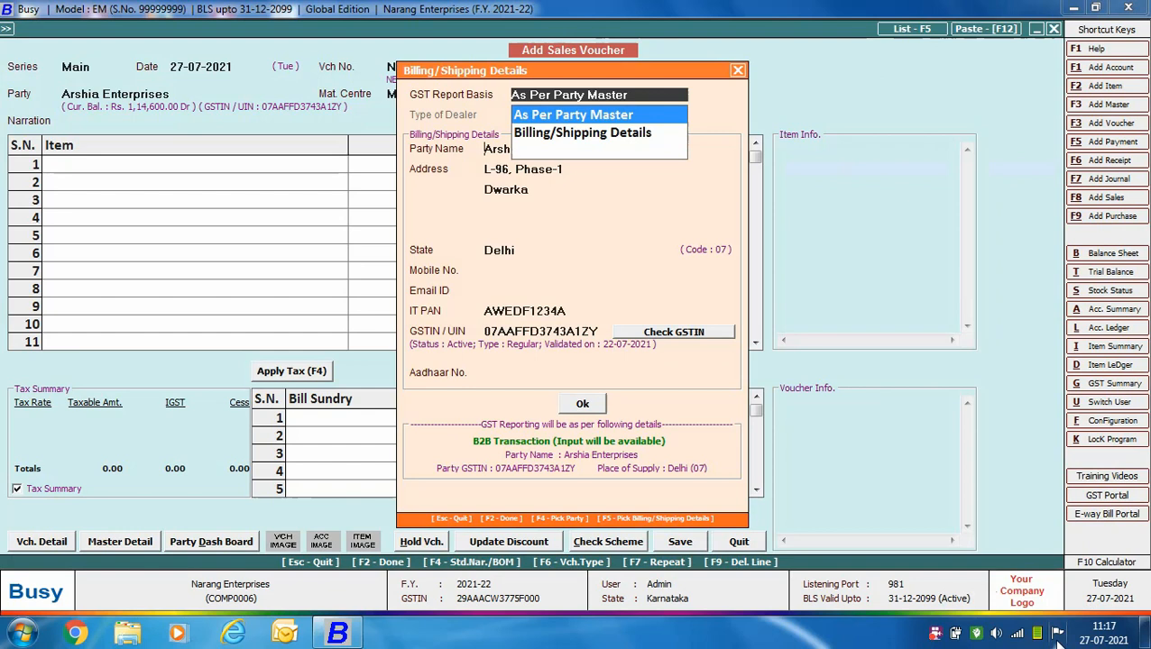
{"action": "key", "text": "Return"}
{"action": "key", "text": "Return"}
{"action": "key", "text": "Return"}
{"action": "key", "text": "Return"}
{"action": "key", "text": "Return"}
{"action": "key", "text": "Return"}
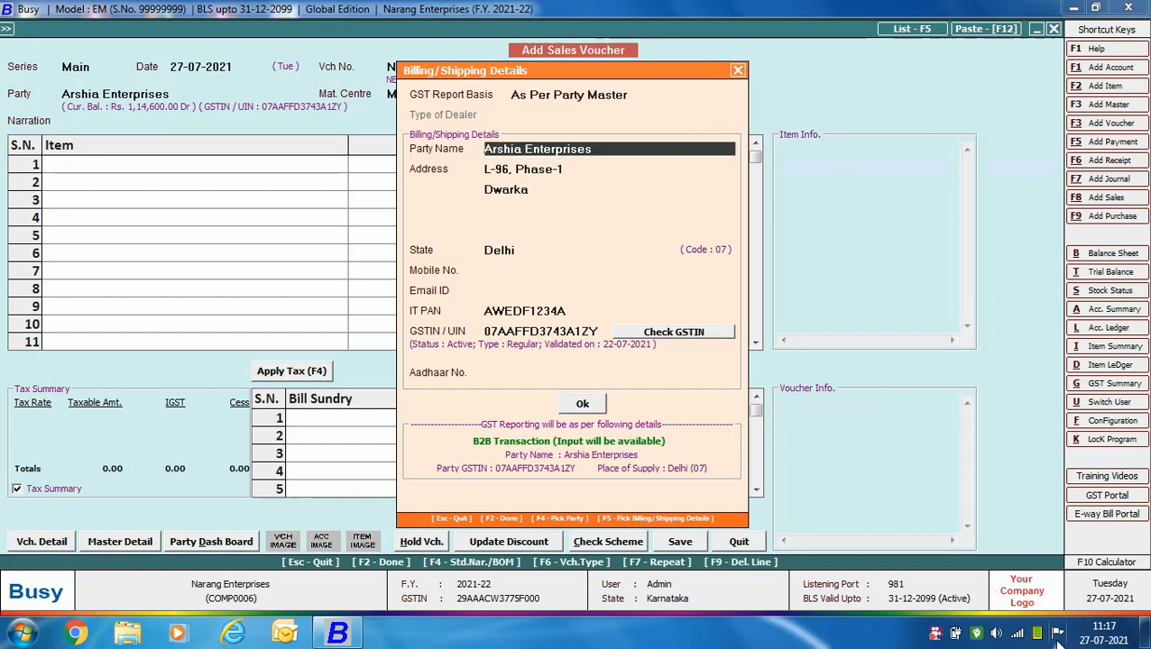
{"action": "key", "text": "Return"}
{"action": "key", "text": "Return"}
{"action": "key", "text": "Return"}
{"action": "key", "text": "Return"}
{"action": "key", "text": "Return"}
{"action": "key", "text": "Return"}
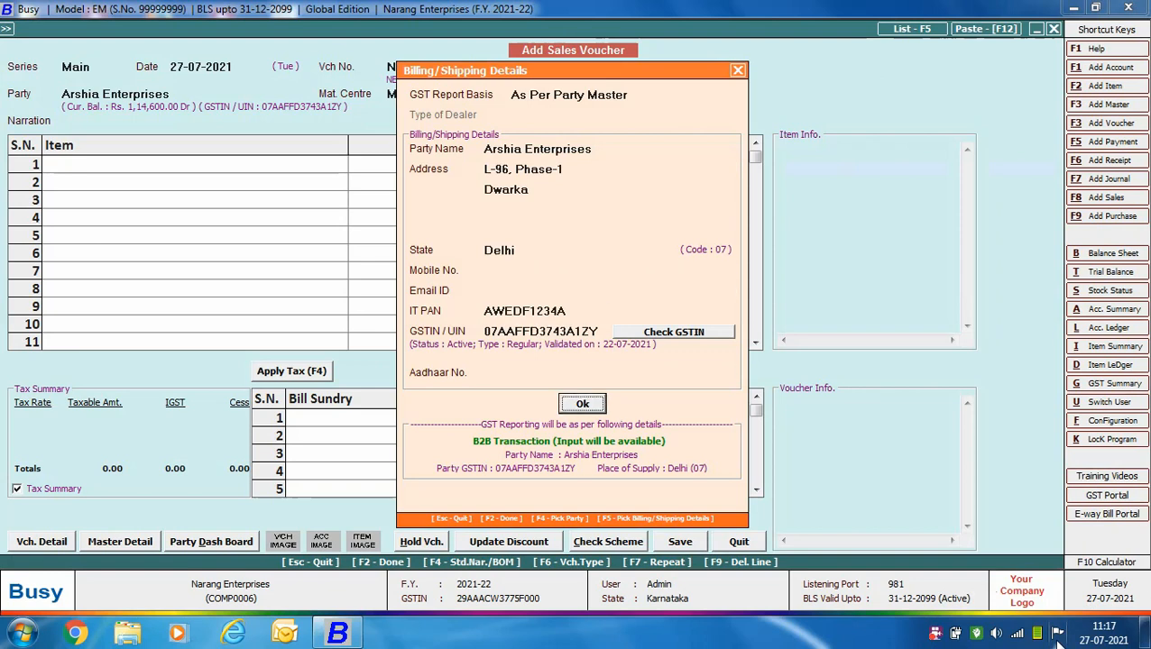
{"action": "key", "text": "Return"}
Add 5 Godrej Regrigerator 255 Litre at 28,000 each and move to Transport Details
{"action": "key", "text": "Return"}
{"action": "key", "text": "Return"}
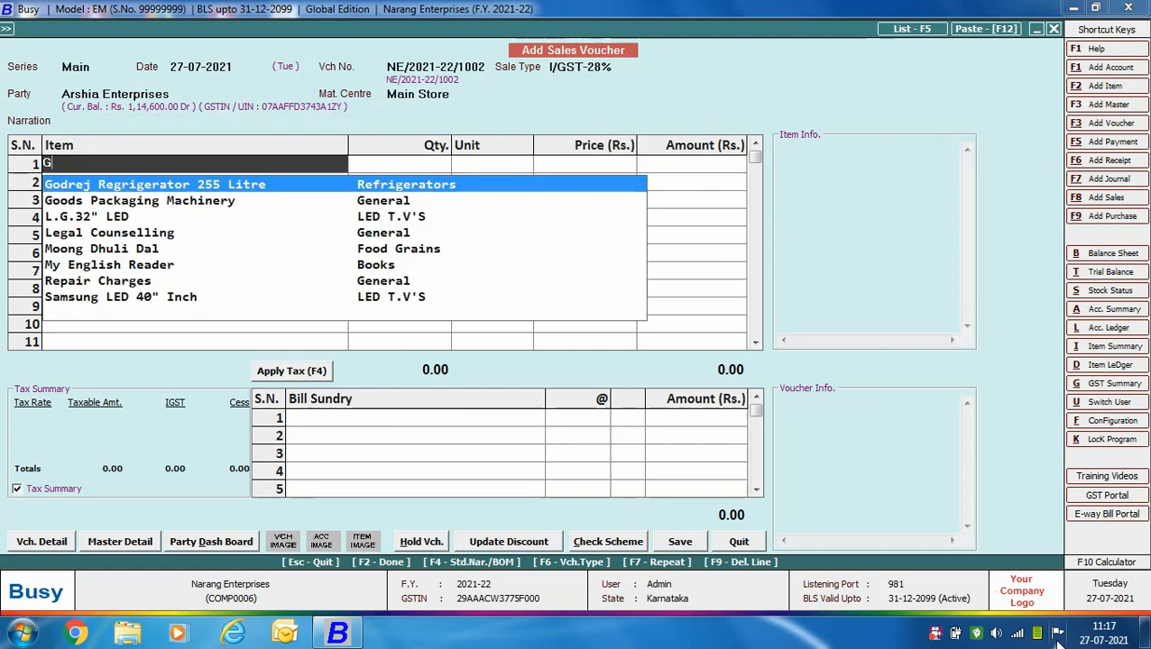
{"action": "key", "text": "Return"}
{"action": "type", "text": "5"}
{"action": "key", "text": "Return"}
{"action": "key", "text": "Return"}
{"action": "type", "text": "28,000"}
{"action": "key", "text": "Return"}
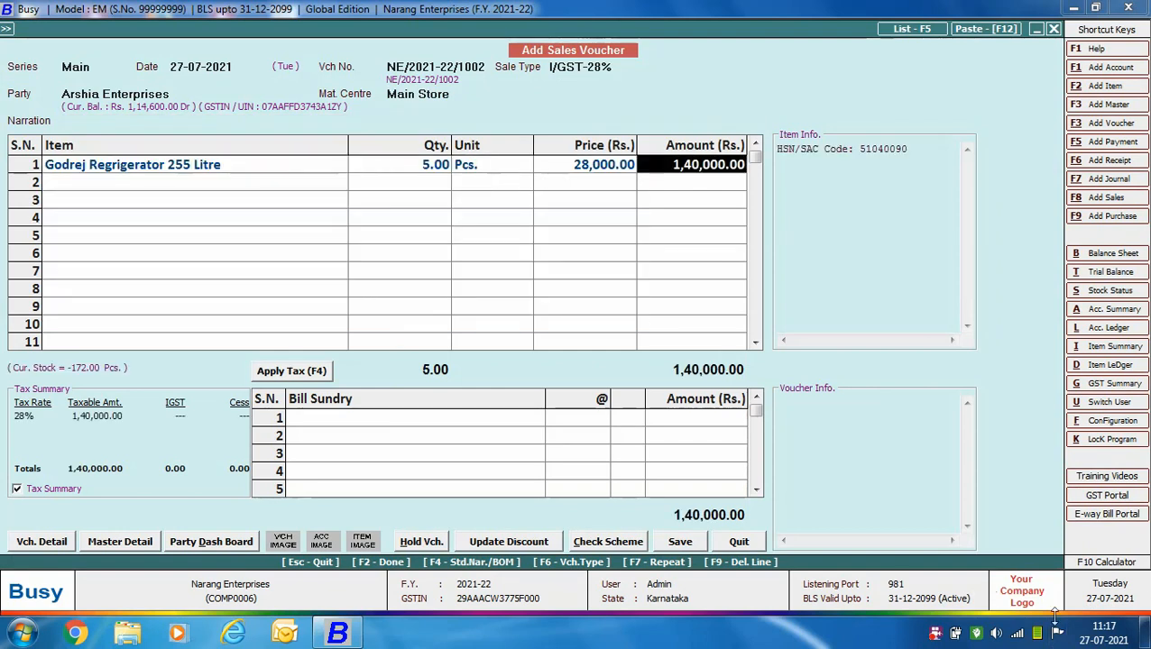
{"action": "key", "text": "Return"}
{"action": "key", "text": "Return"}
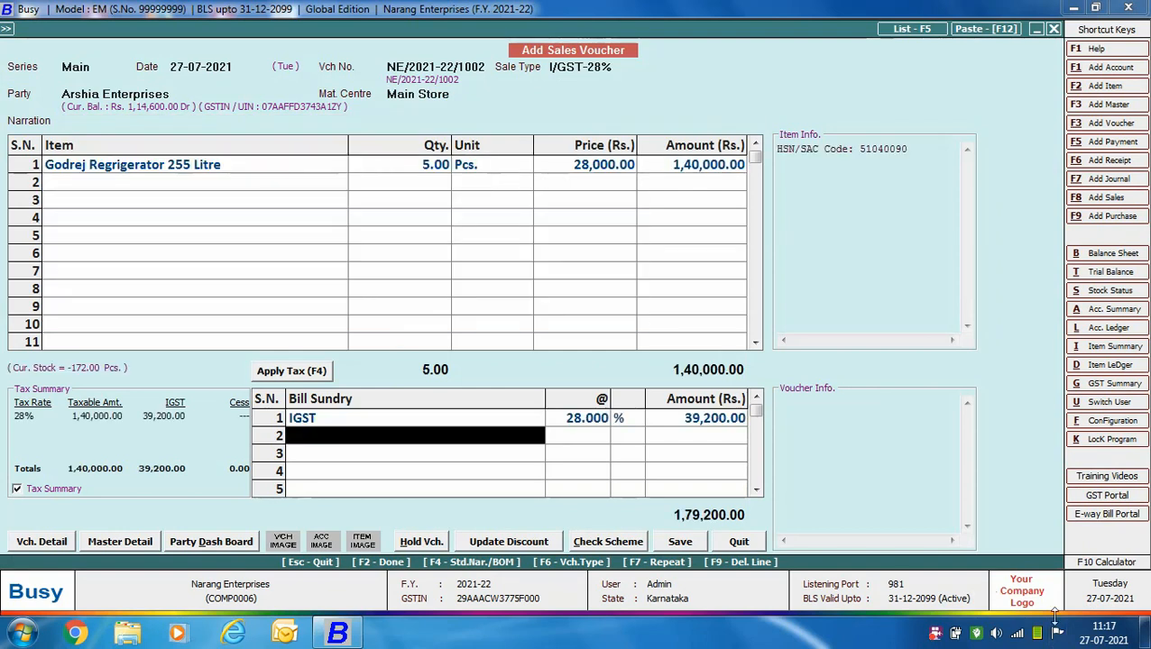
{"action": "key", "text": "Return"}
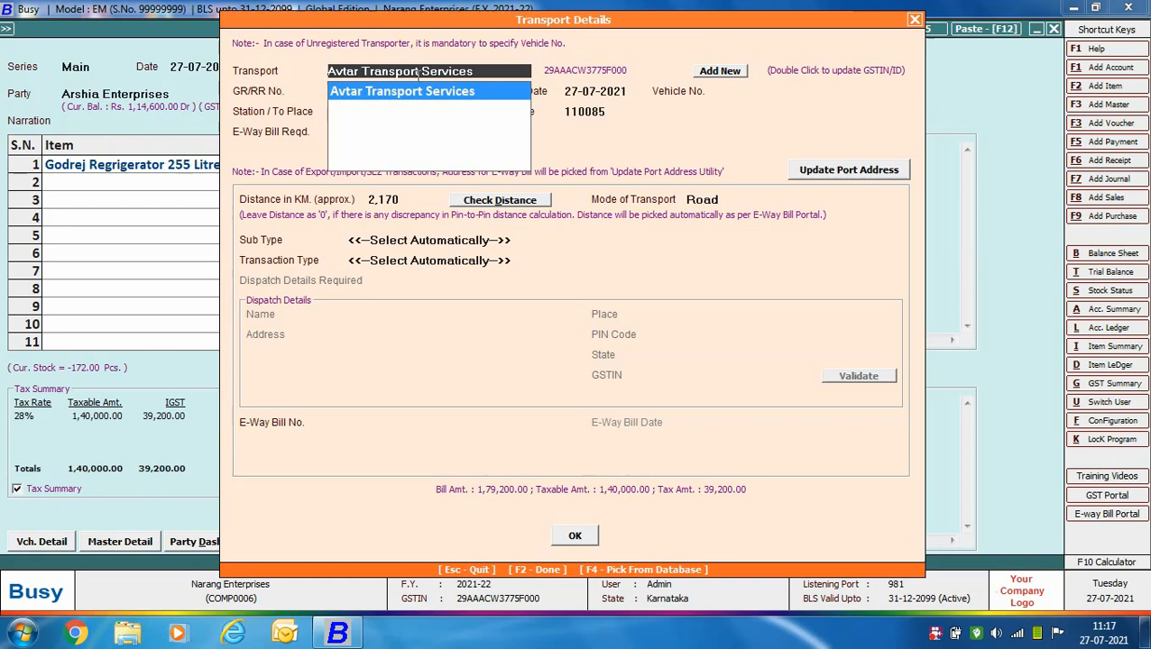
{"action": "left_click", "coordinate": [725, 75]}
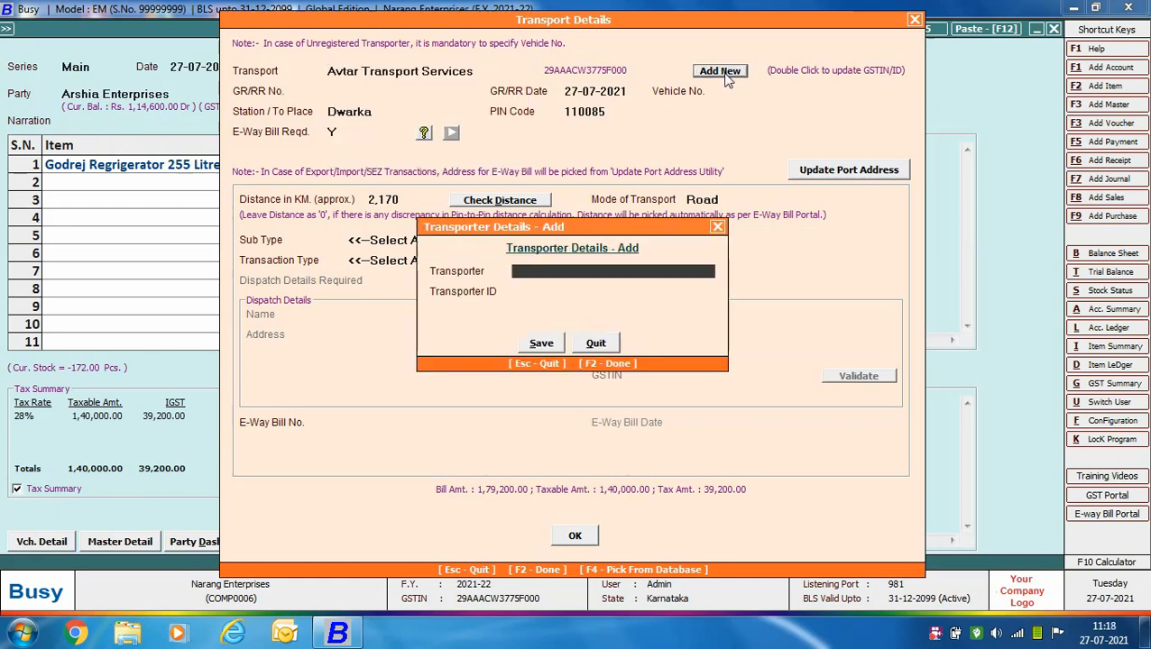
{"action": "left_click", "coordinate": [717, 227]}
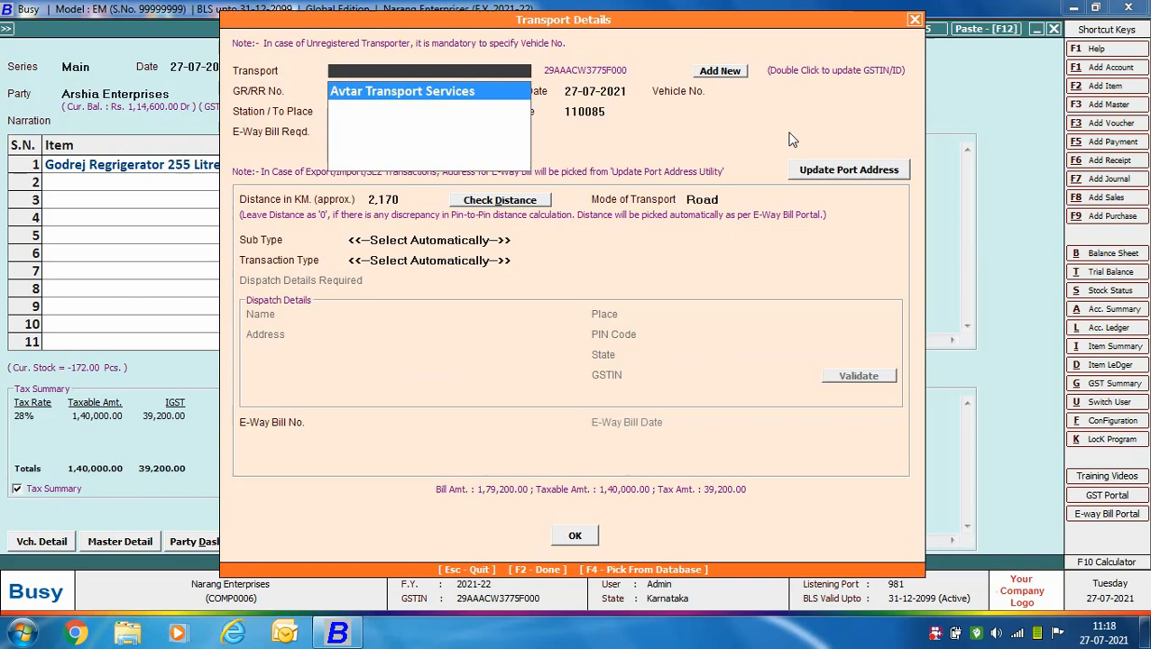
{"action": "double_click", "coordinate": [861, 70]}
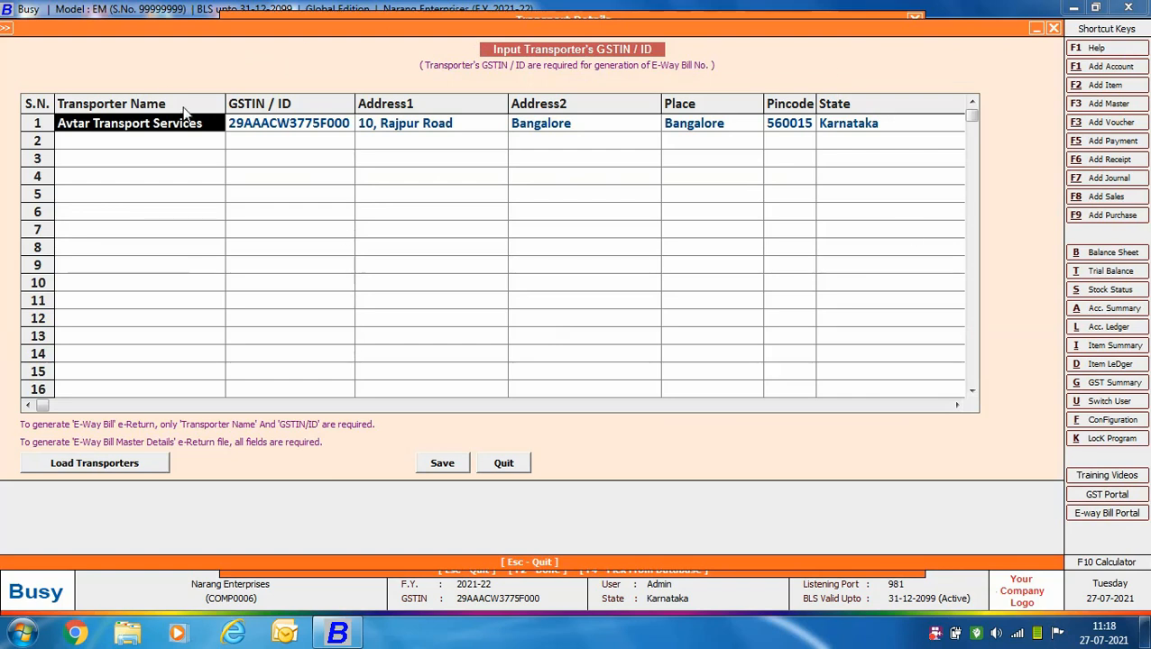
{"action": "left_click", "coordinate": [504, 464]}
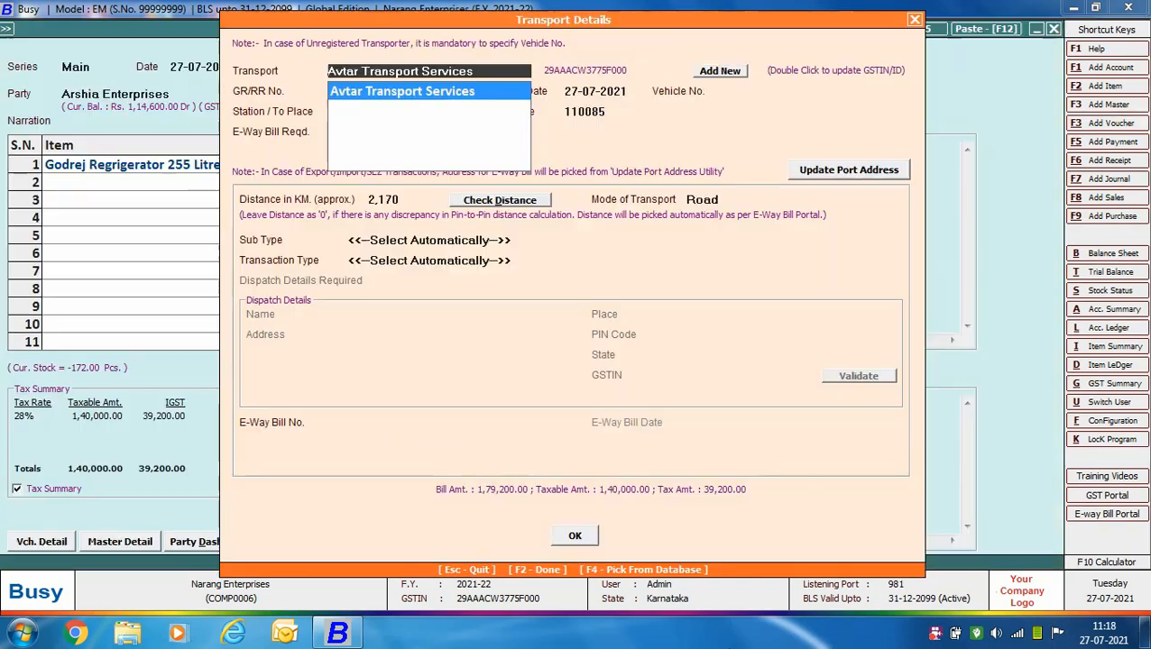
Set Avtar Transport Services as transporter with GR/RR No. 98112 and vehicle KA12KA1234
{"action": "key", "text": "Return"}
{"action": "type", "text": "98112"}
{"action": "key", "text": "Return"}
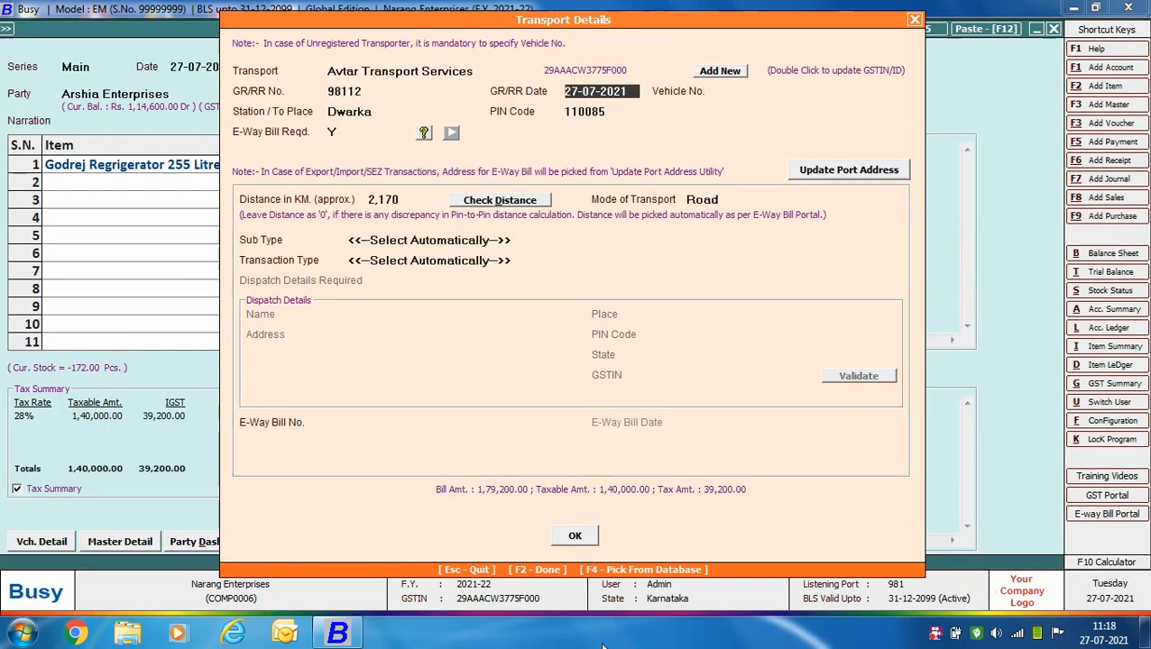
{"action": "key", "text": "Return"}
{"action": "type", "text": "KA12KA1234"}
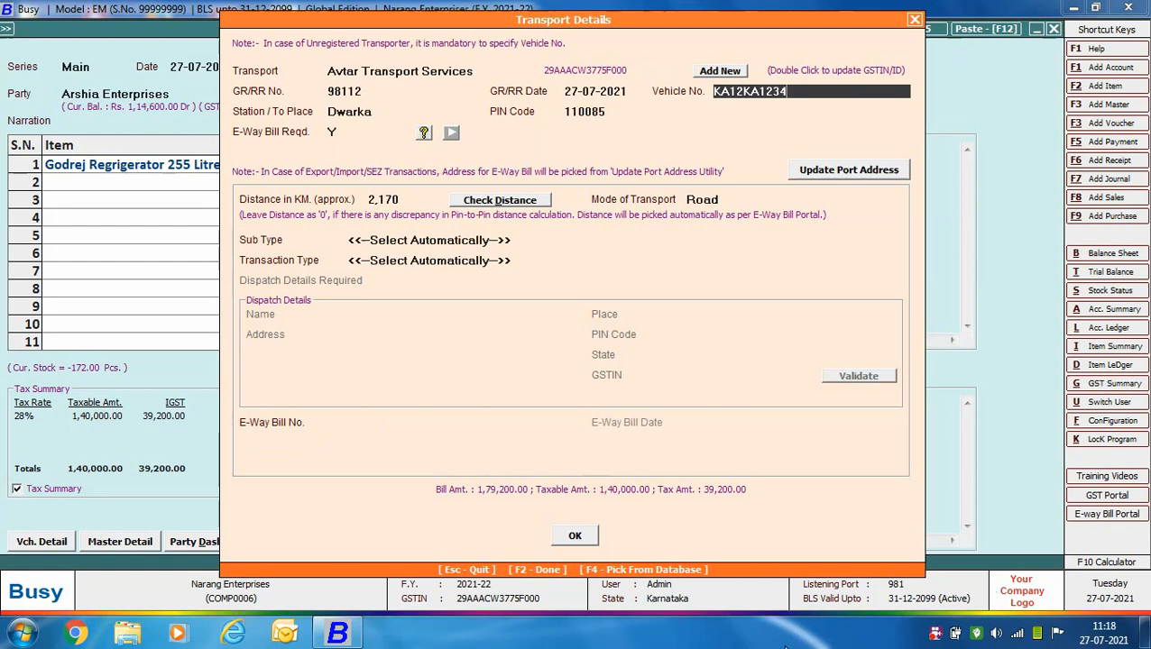
{"action": "key", "text": "Return"}
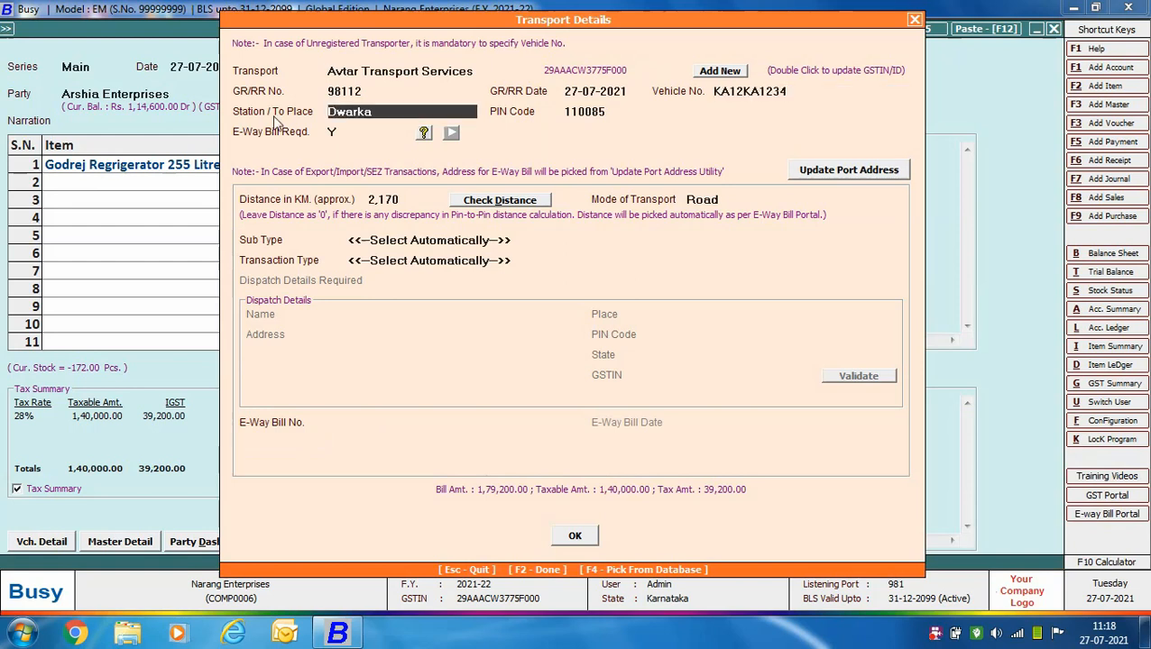
Keep destination Dwarka, PIN 110085 and e-way bill required Y, then check the distance
{"action": "key", "text": "Return"}
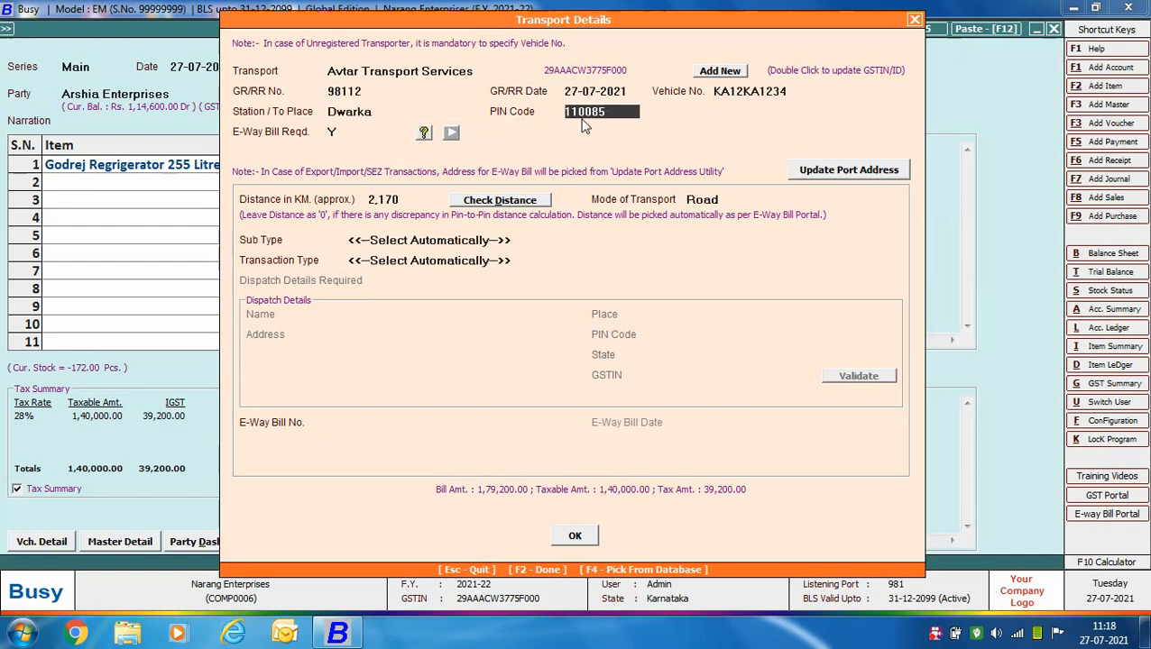
{"action": "key", "text": "Return"}
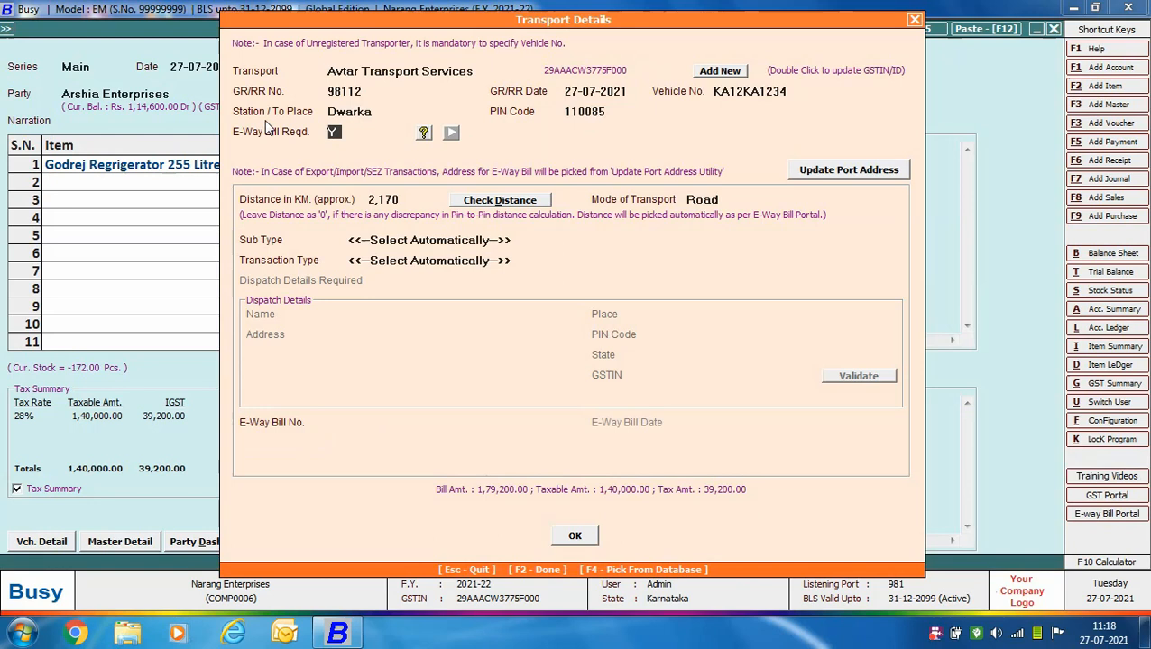
{"action": "key", "text": "Return"}
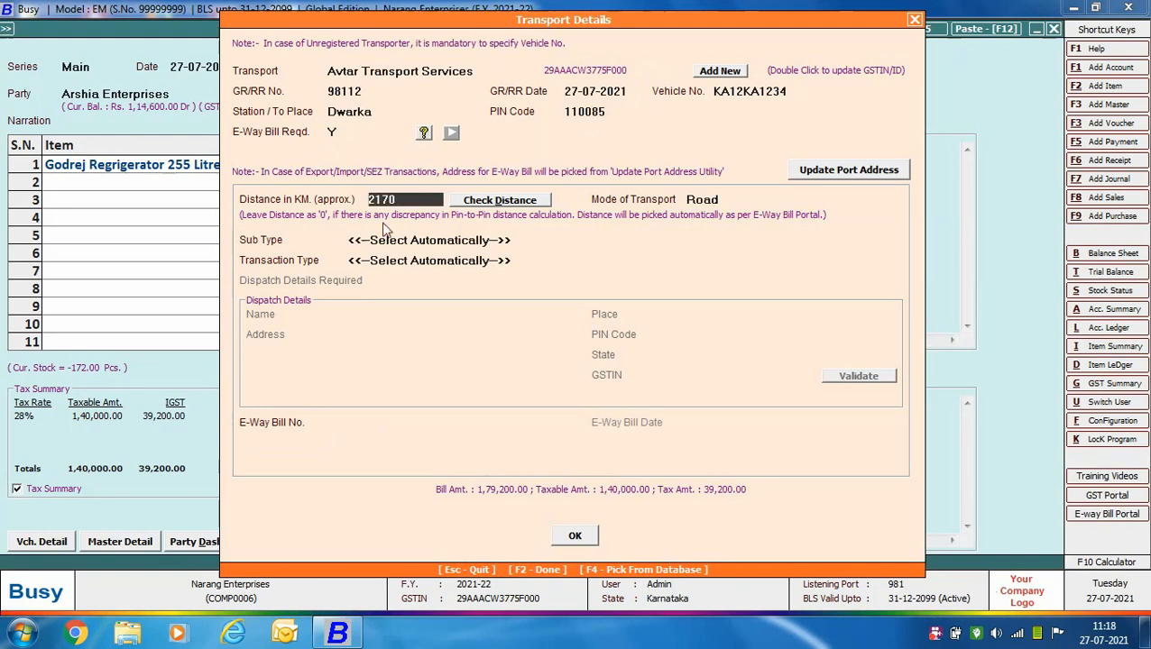
{"action": "left_click", "coordinate": [522, 204]}
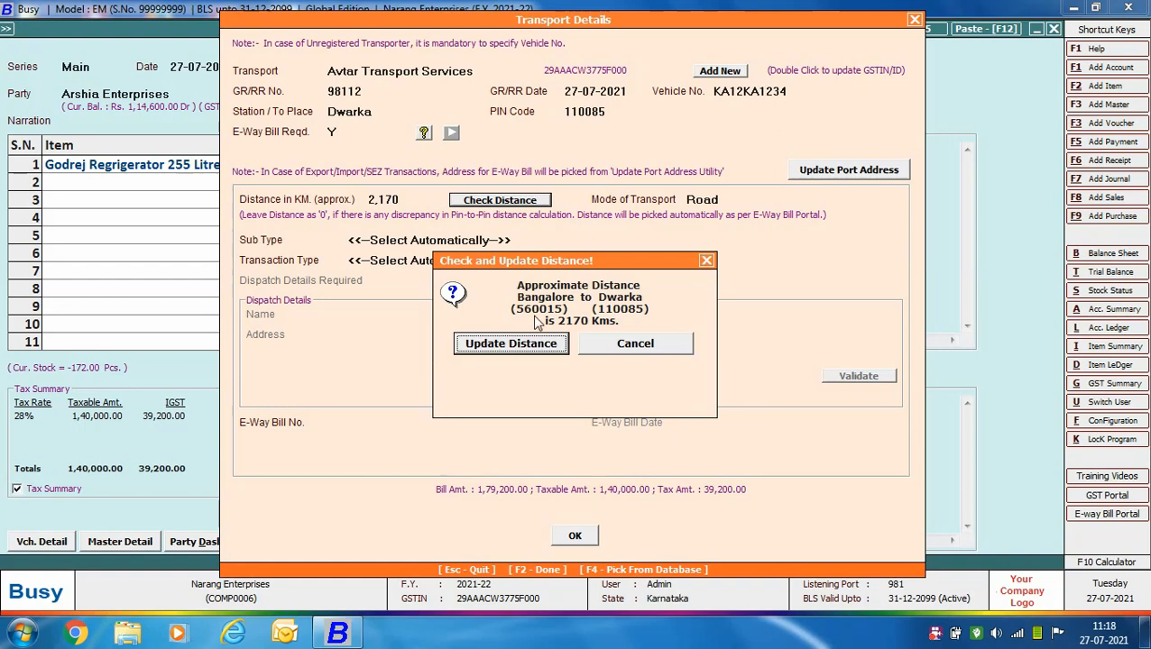
Keep the 2,170 km distance, choose Road transport, and leave sub type on Select Automatically
{"action": "left_click", "coordinate": [662, 347]}
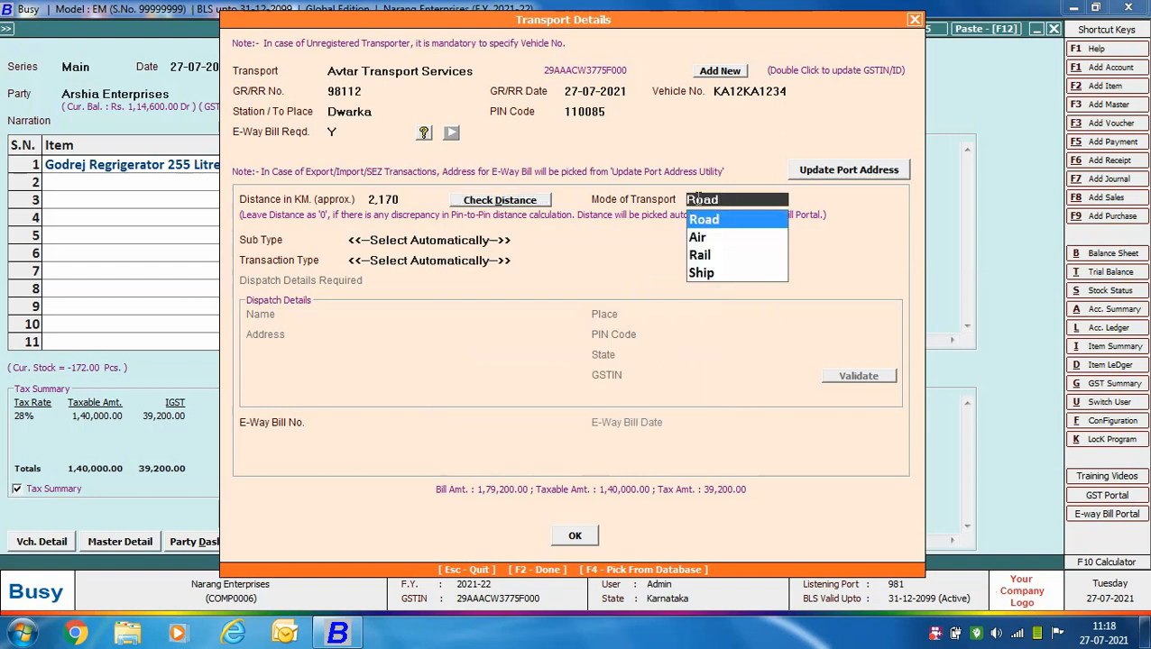
{"action": "left_click", "coordinate": [701, 219]}
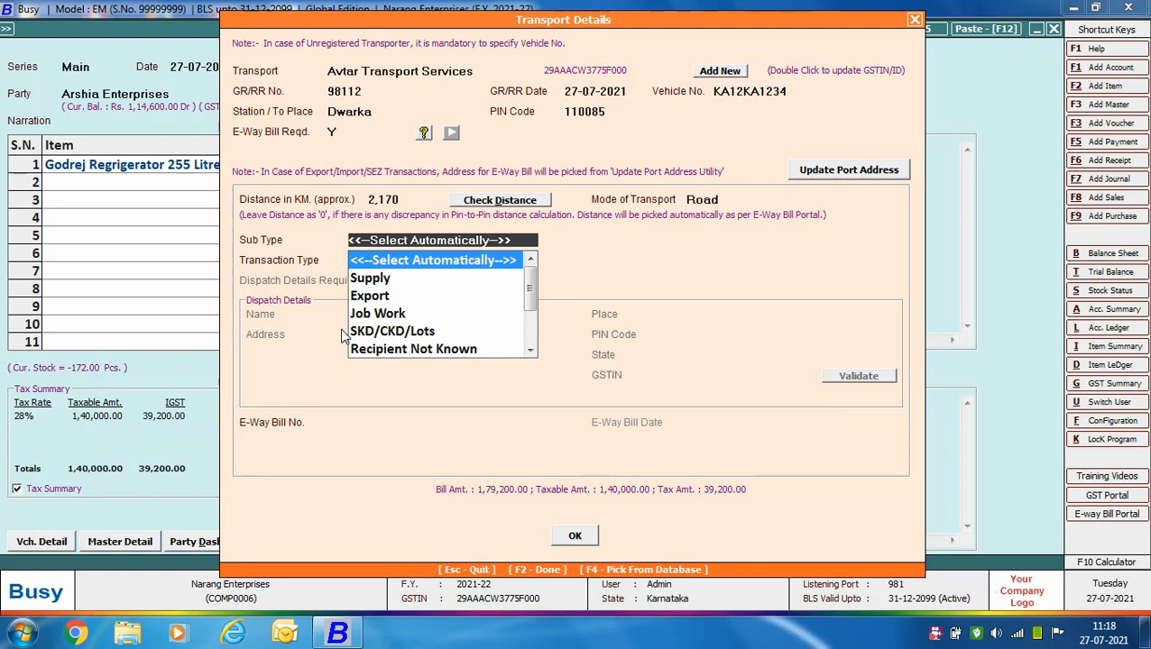
{"action": "key", "text": "Return"}
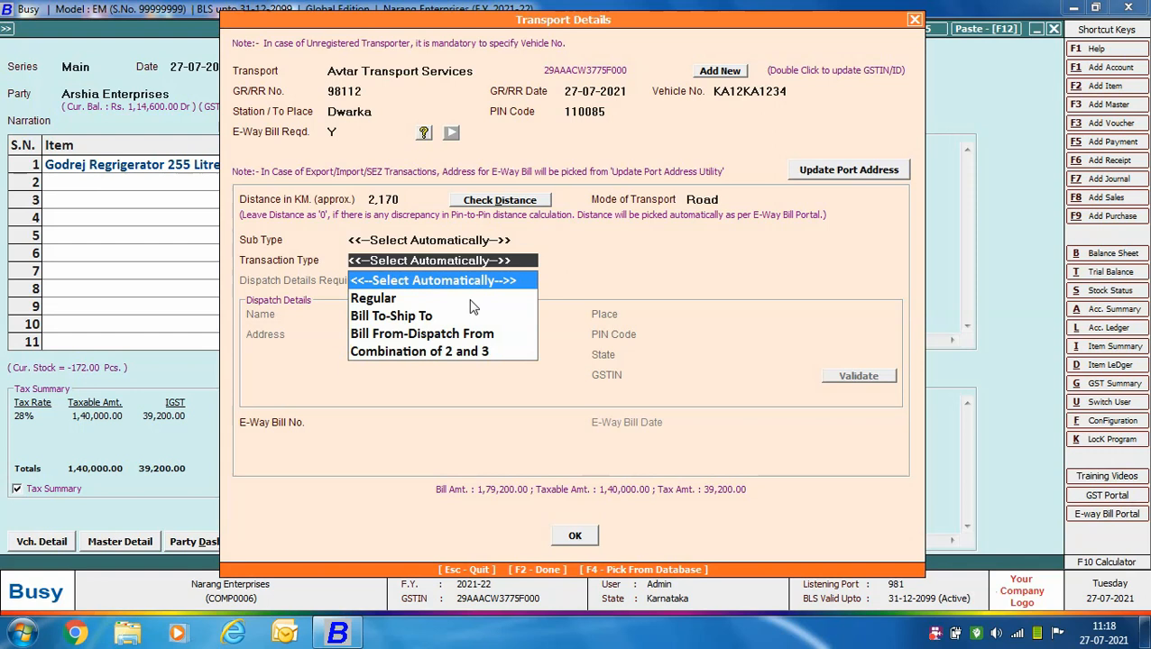
Leave transaction type on Select Automatically and confirm the transport details to reach the save prompt
{"action": "key", "text": "Return"}
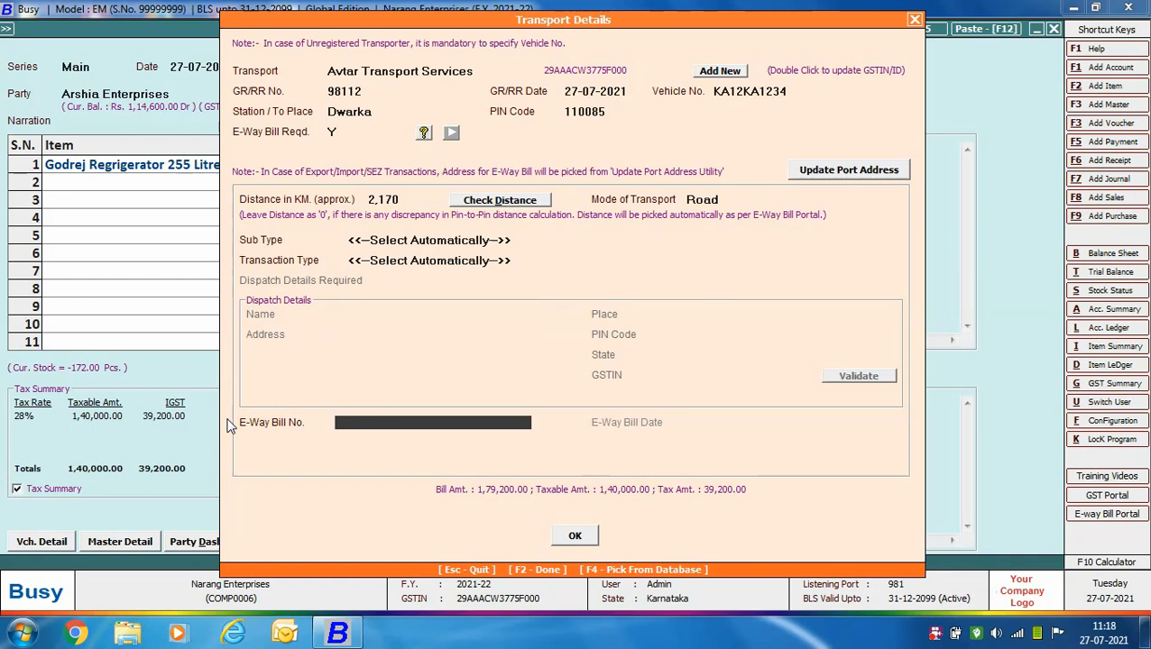
{"action": "left_click", "coordinate": [578, 541]}
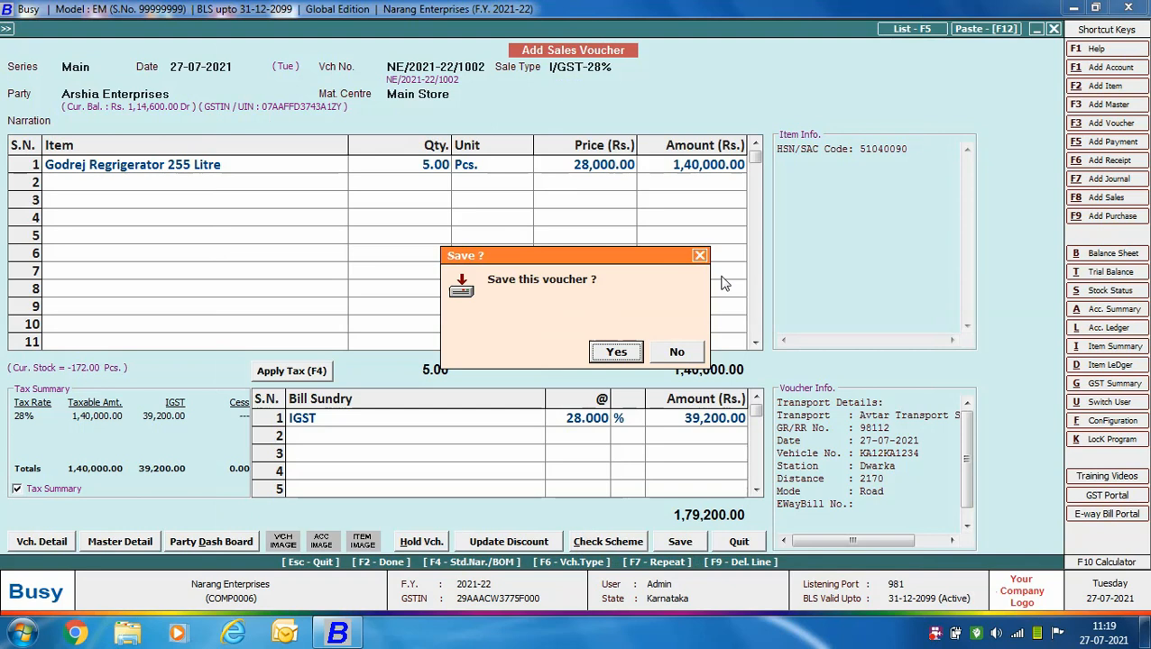
Save the sales voucher, agree to generate its e-way bill, and choose automatic generation
{"action": "left_click", "coordinate": [610, 352]}
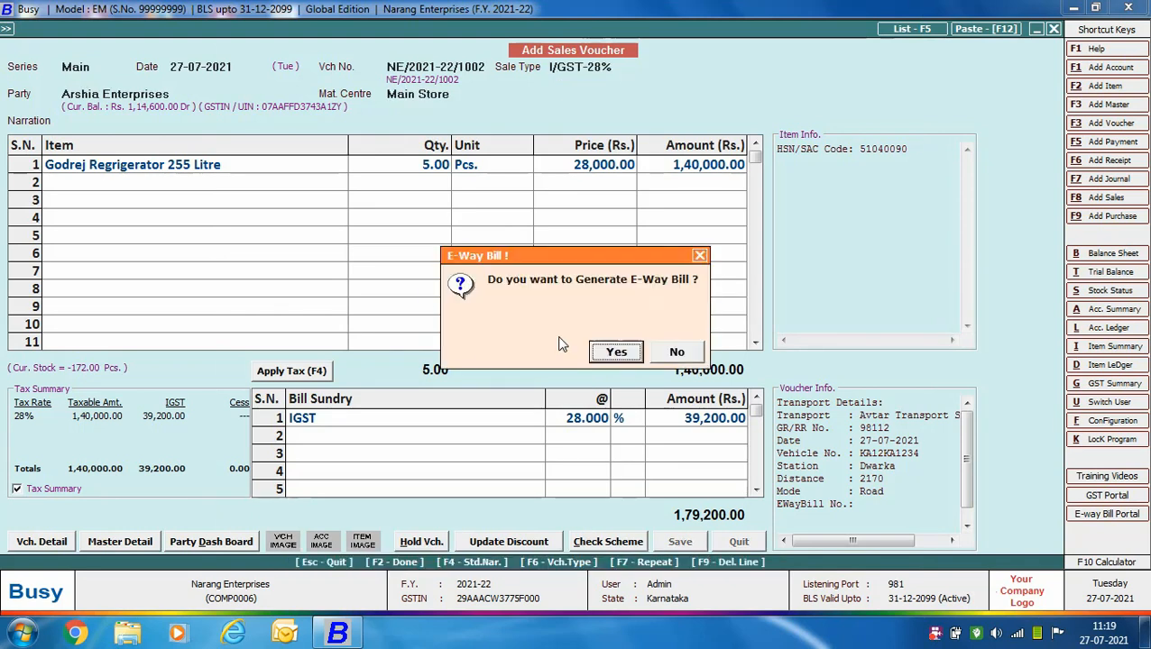
{"action": "left_click", "coordinate": [597, 351]}
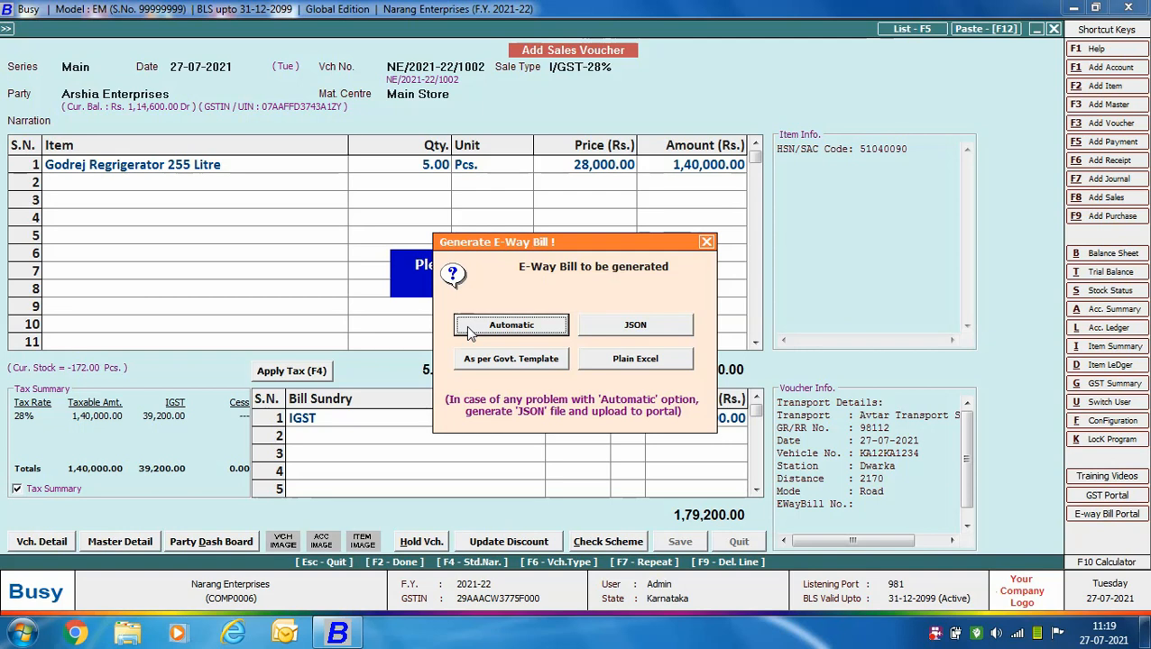
{"action": "left_click", "coordinate": [468, 330]}
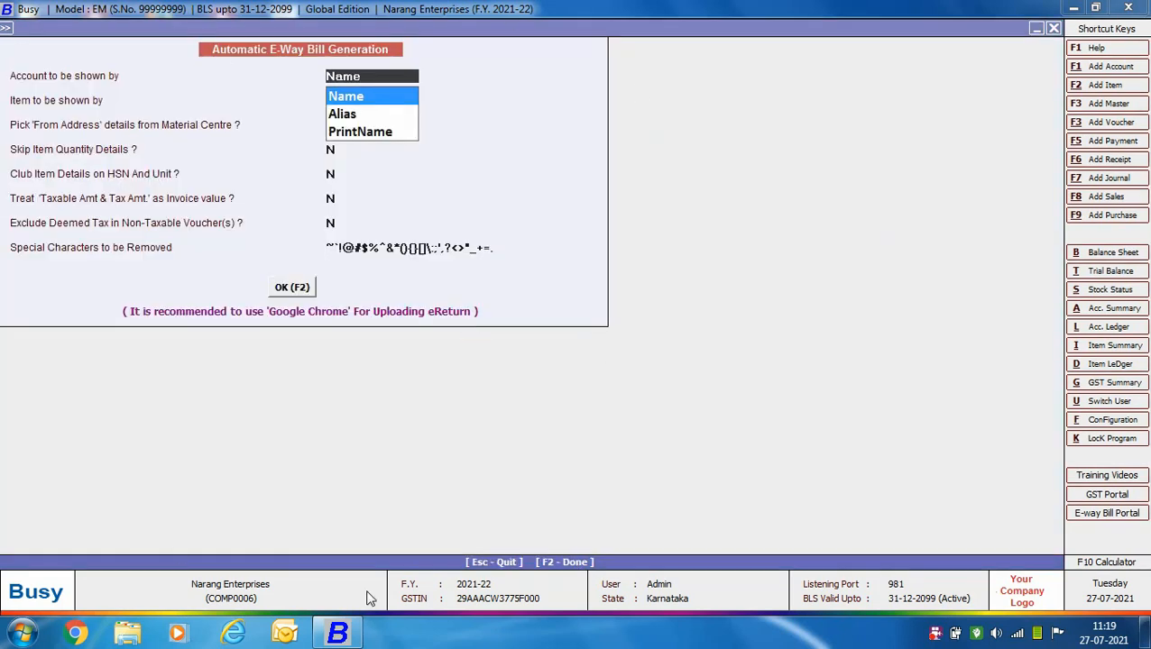
Accept the default automatic e-way bill settings, with accounts and items shown by name
{"action": "key", "text": "Return"}
{"action": "key", "text": "Return"}
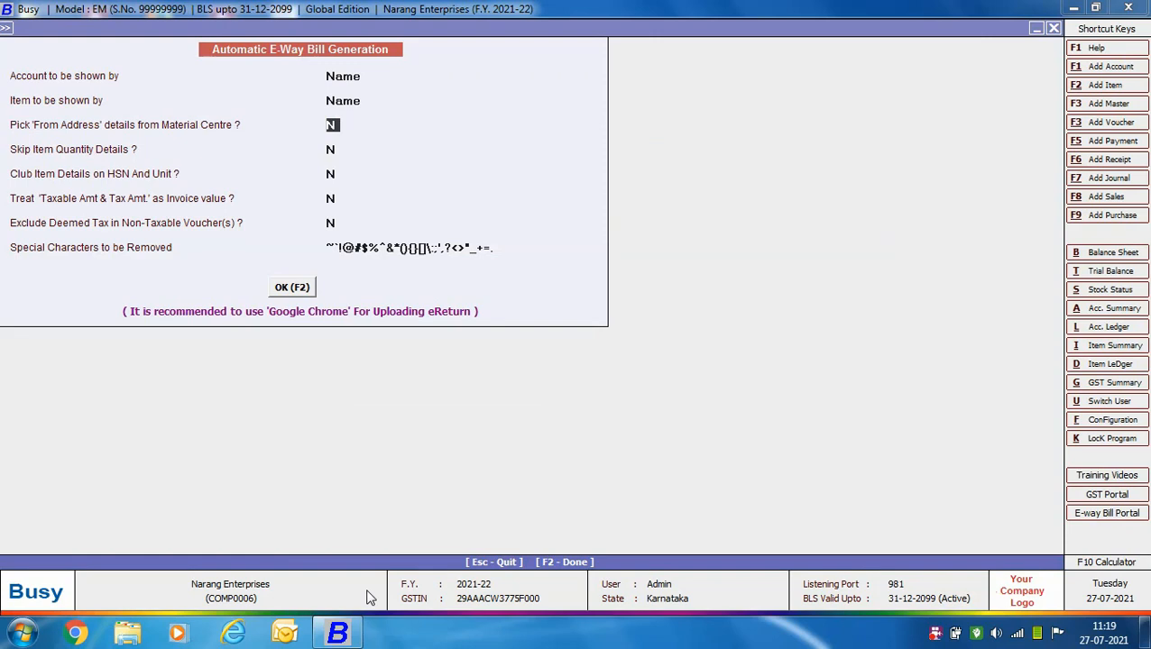
{"action": "key", "text": "Return"}
{"action": "key", "text": "Return"}
{"action": "key", "text": "Return"}
{"action": "key", "text": "Return"}
{"action": "key", "text": "Return"}
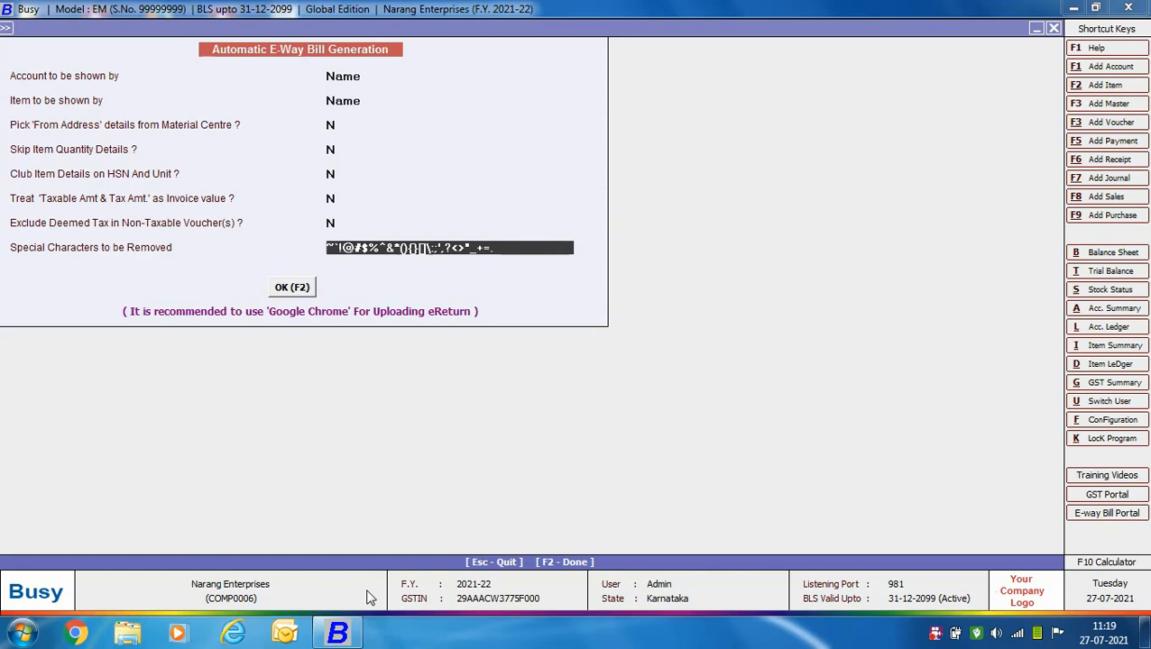
{"action": "key", "text": "Return"}
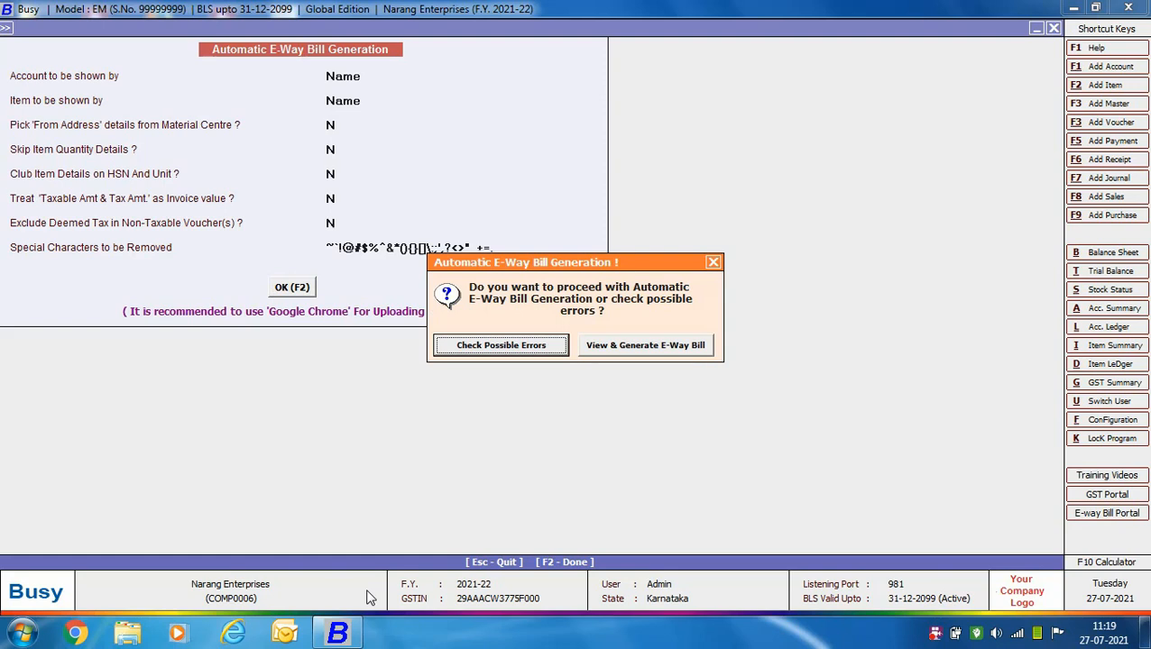
{"action": "left_click", "coordinate": [505, 351]}
{"action": "key", "text": "F2"}
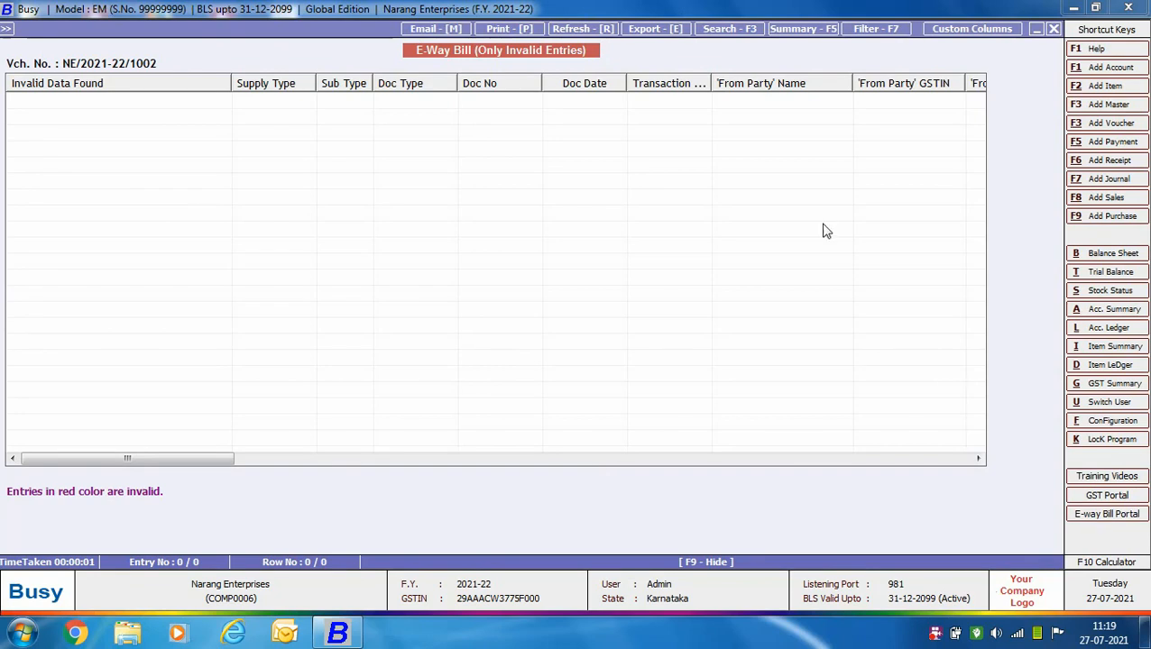
{"action": "key", "text": "Escape"}
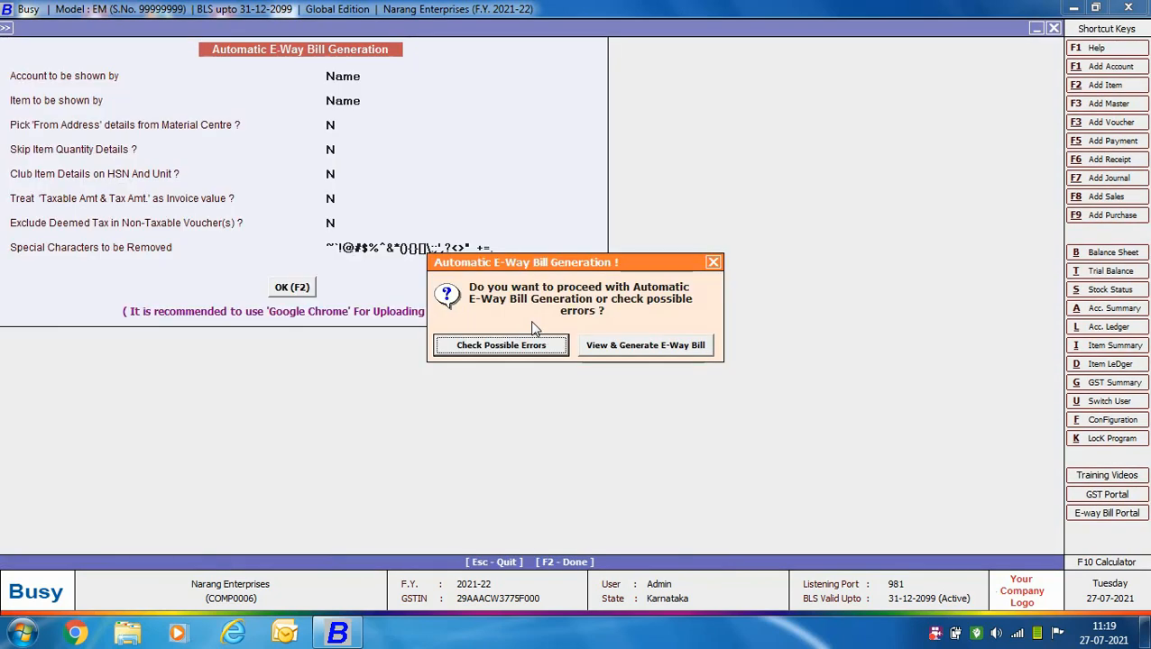
Review the e-way bill details, generate the e-way bill, and acknowledge its new number
{"action": "left_click", "coordinate": [663, 348]}
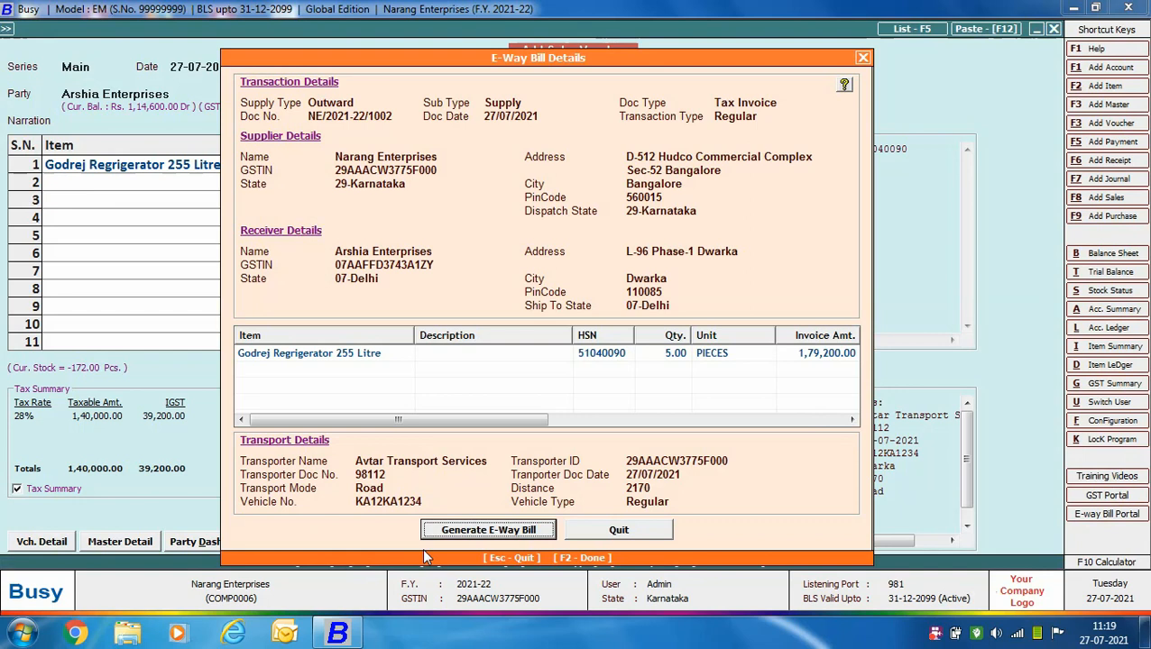
{"action": "left_click", "coordinate": [460, 534]}
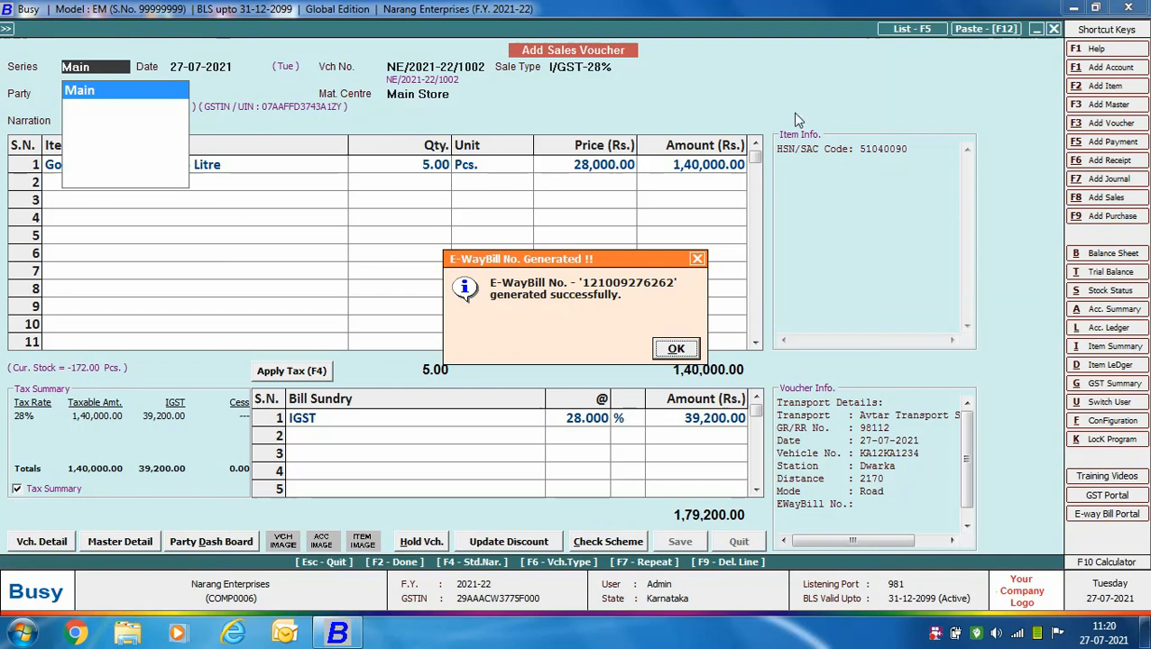
{"action": "left_click", "coordinate": [687, 352]}
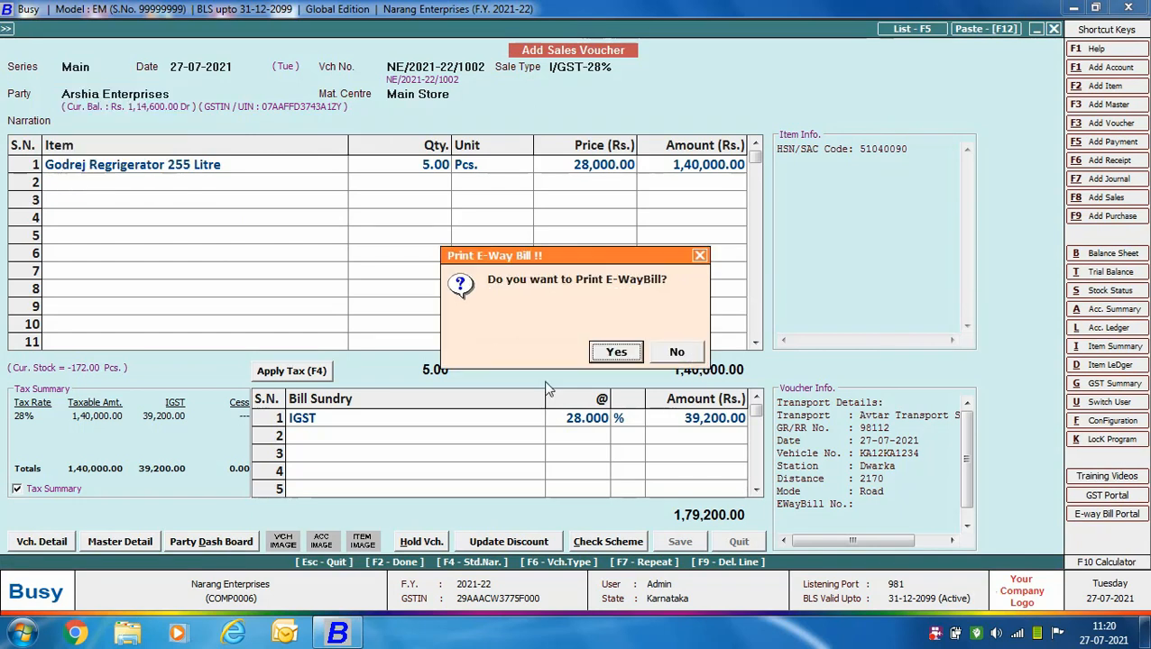
Print the e-way bill as a PDF, view it in Adobe Reader, then close it
{"action": "left_click", "coordinate": [609, 353]}
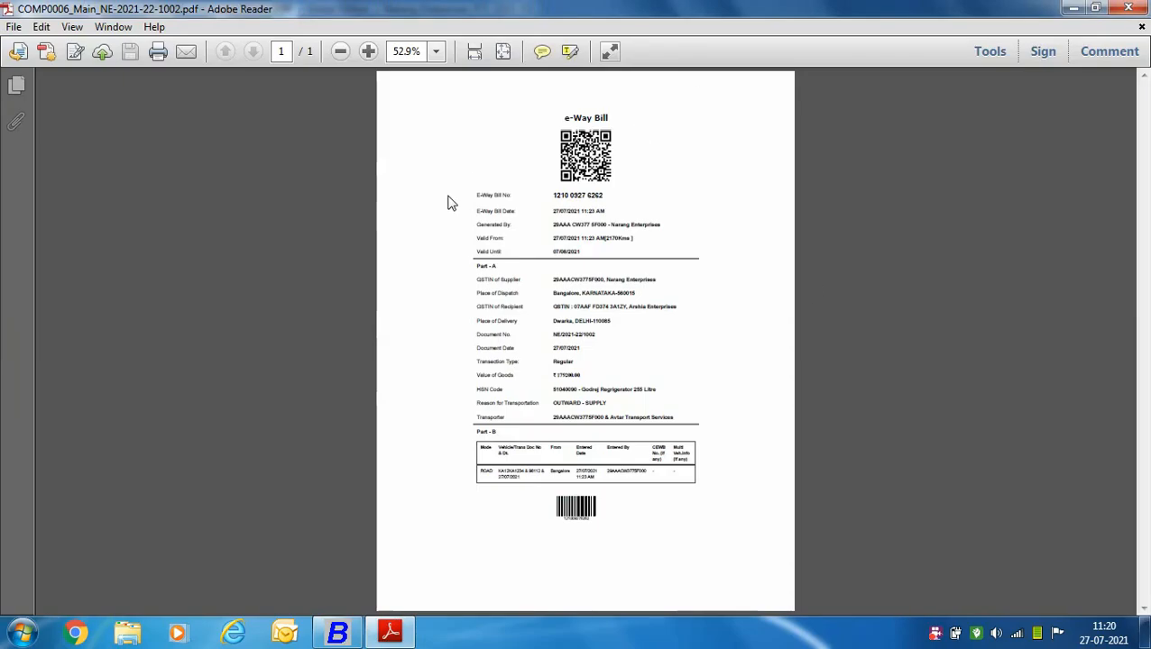
{"action": "left_click", "coordinate": [1126, 11]}
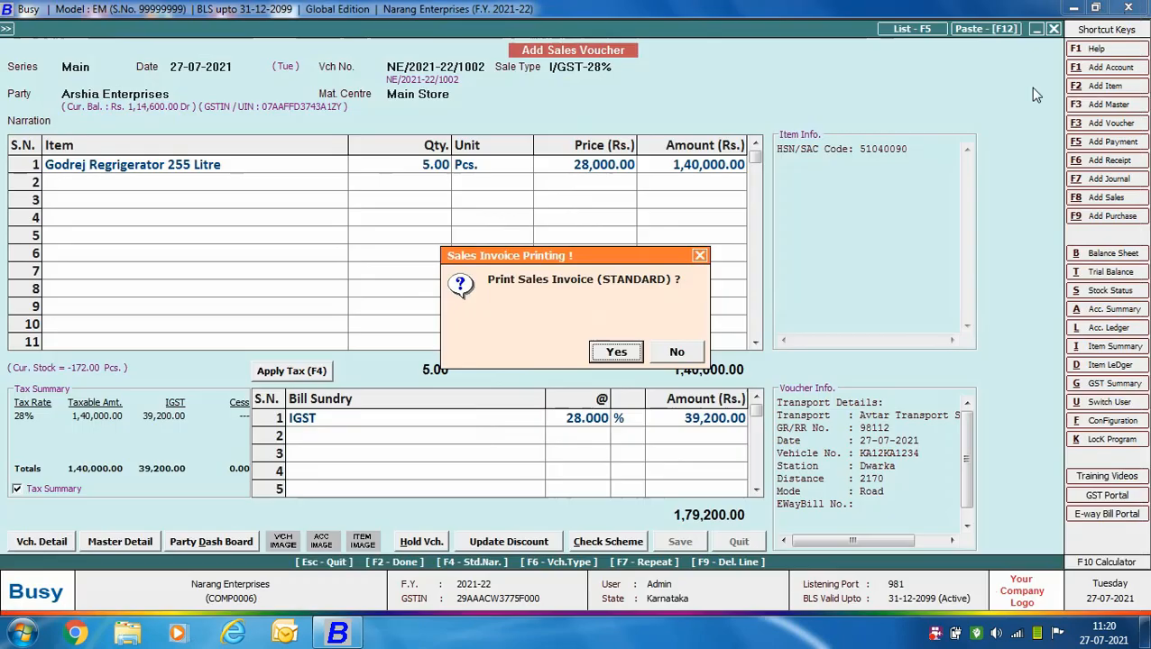
Preview the STANDARD sales invoice, close the preview, and keep series Main for the next voucher
{"action": "left_click", "coordinate": [609, 351]}
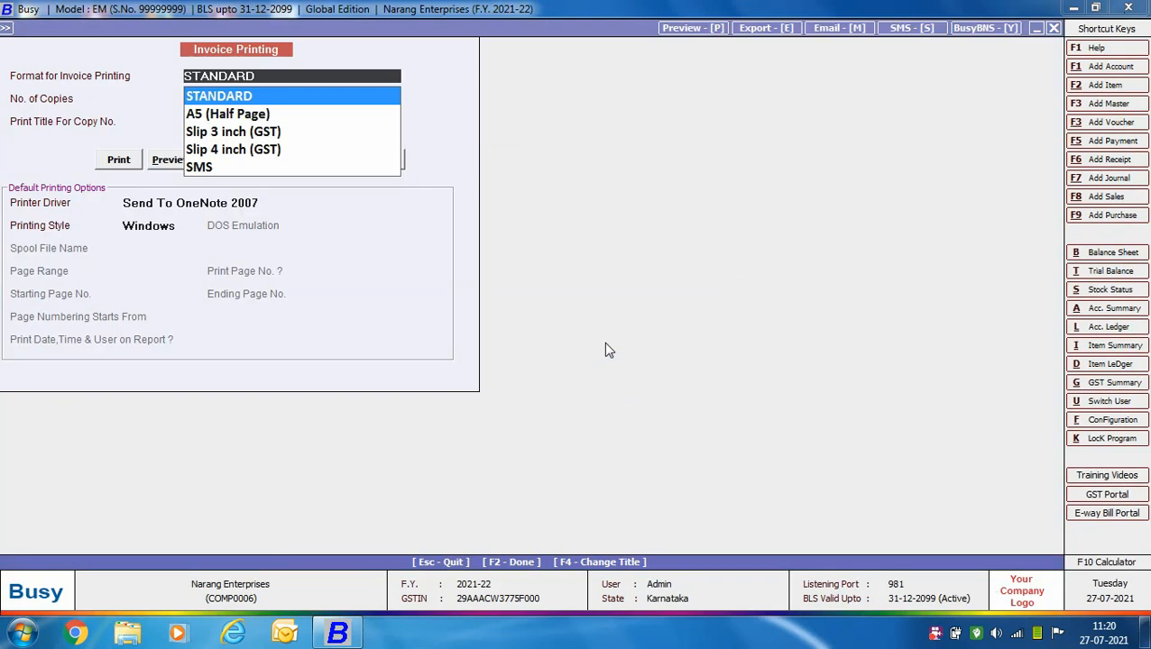
{"action": "key", "text": "Return"}
{"action": "key", "text": "Return"}
{"action": "key", "text": "Return"}
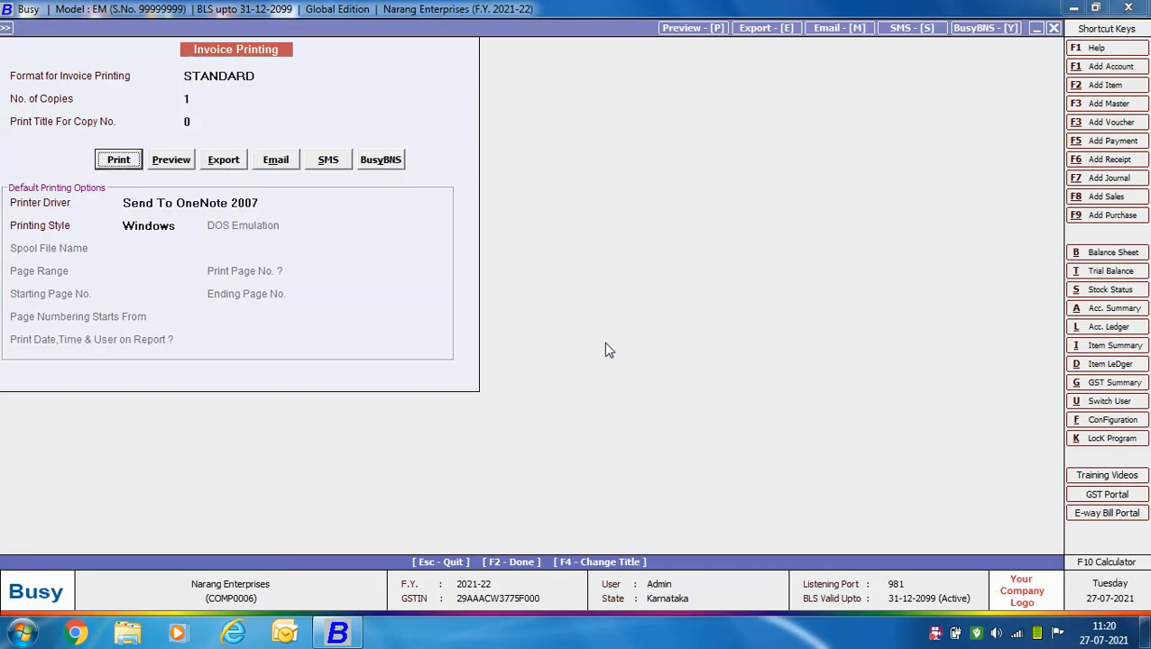
{"action": "key", "text": "p"}
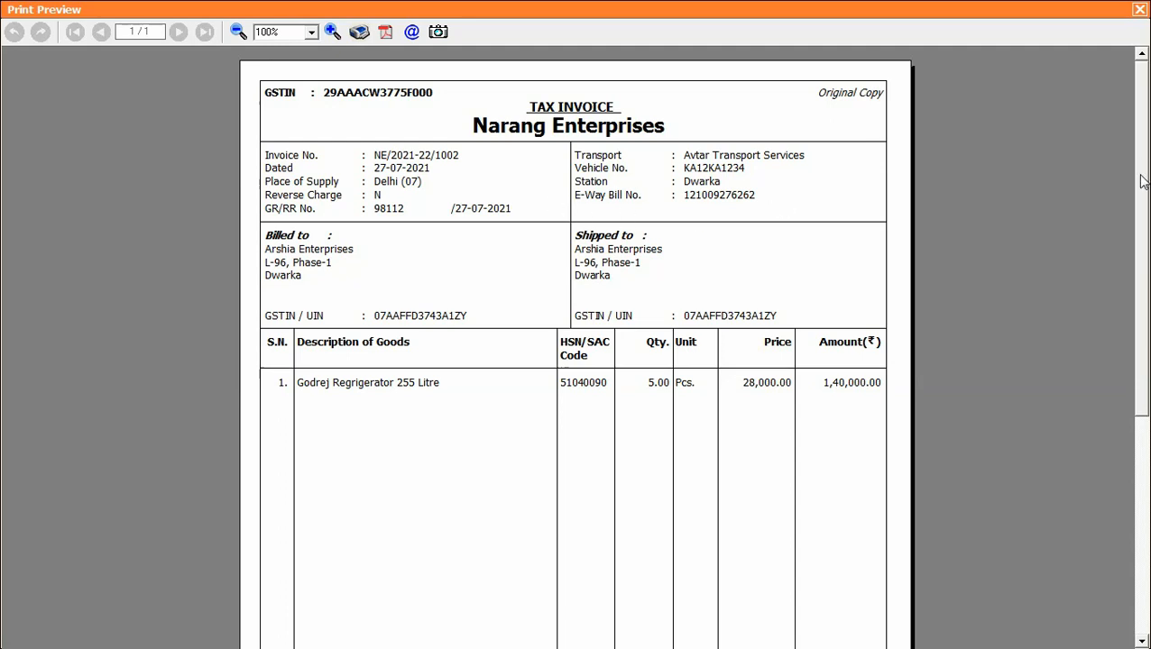
{"action": "left_click_drag", "start_coordinate": [1141, 181], "coordinate": [1142, 63]}
{"action": "left_click", "coordinate": [1139, 9]}
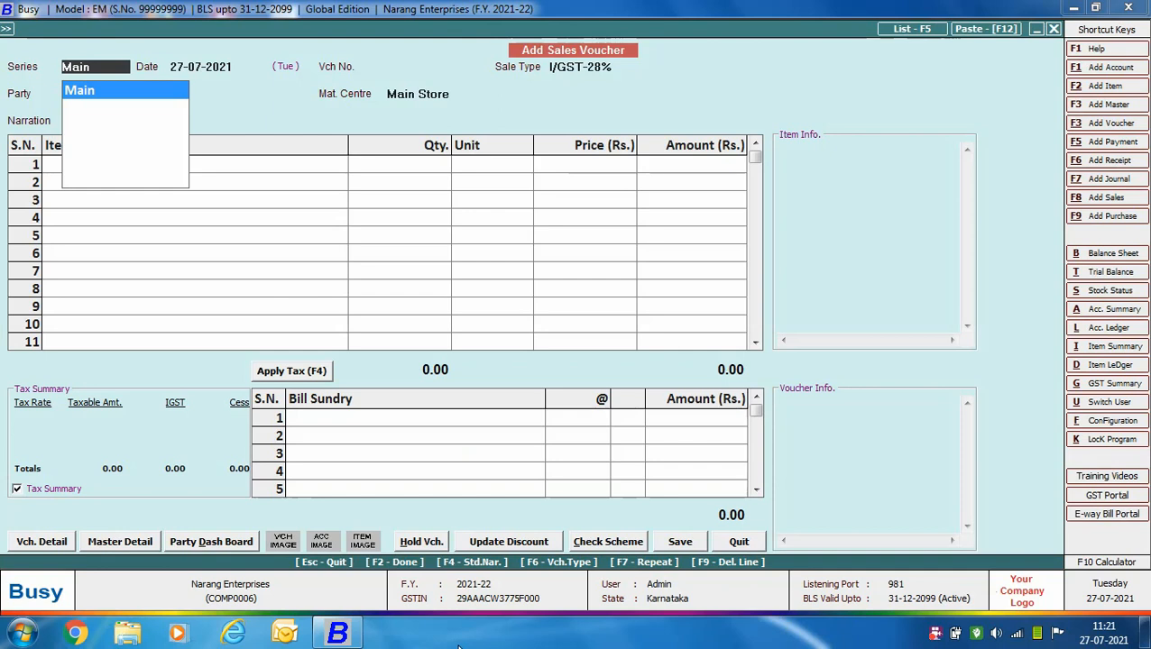
{"action": "key", "text": "Return"}
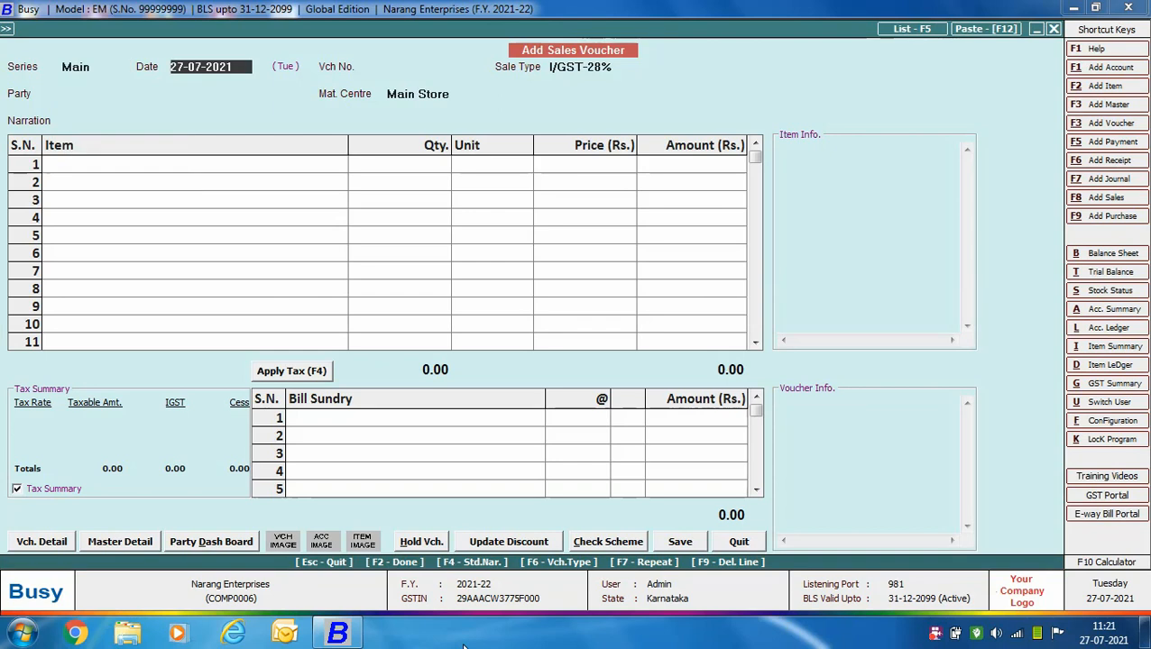
Start voucher NE/2021-22/1005 with sale type I/GST-Export (ZeroRated) for party Bensons
{"action": "key", "text": "Return"}
{"action": "type", "text": "NE/2021-22/1005"}
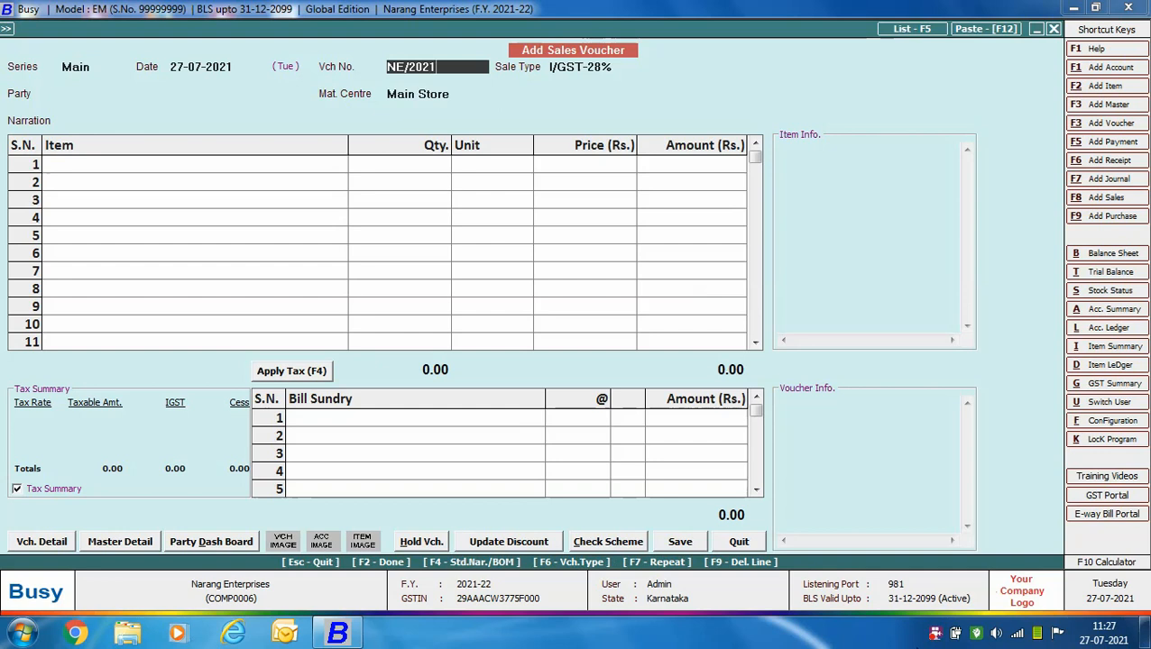
{"action": "key", "text": "Return"}
{"action": "key", "text": "Down"}
{"action": "key", "text": "Down"}
{"action": "key", "text": "Down"}
{"action": "key", "text": "Down"}
{"action": "key", "text": "Return"}
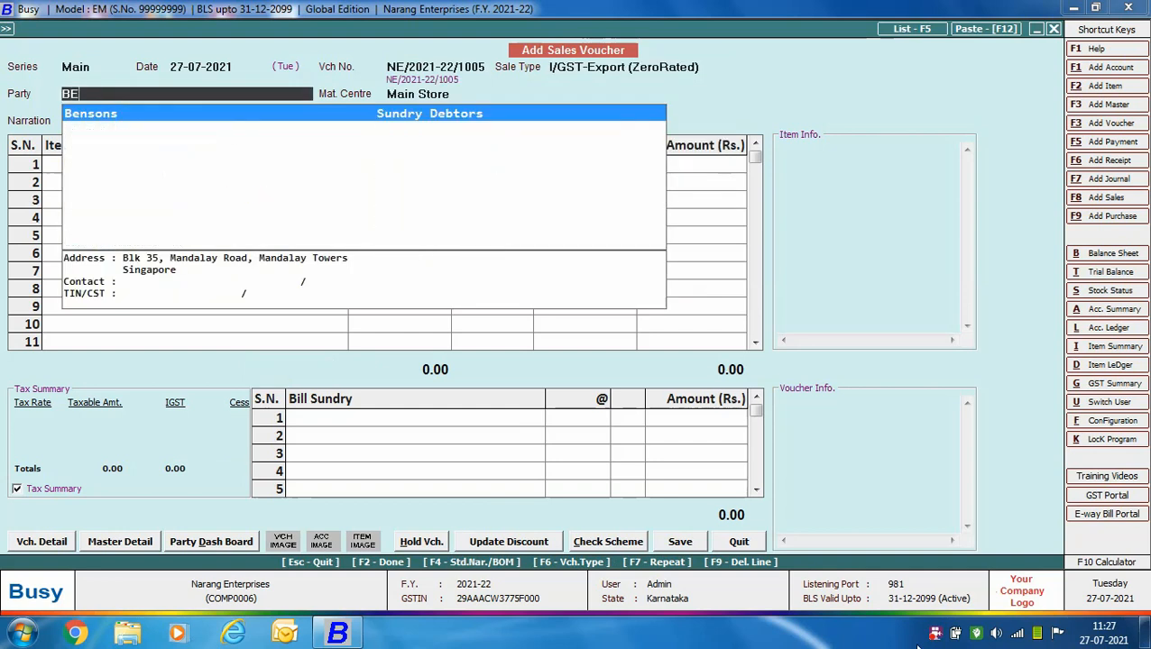
{"action": "double_click", "coordinate": [117, 95]}
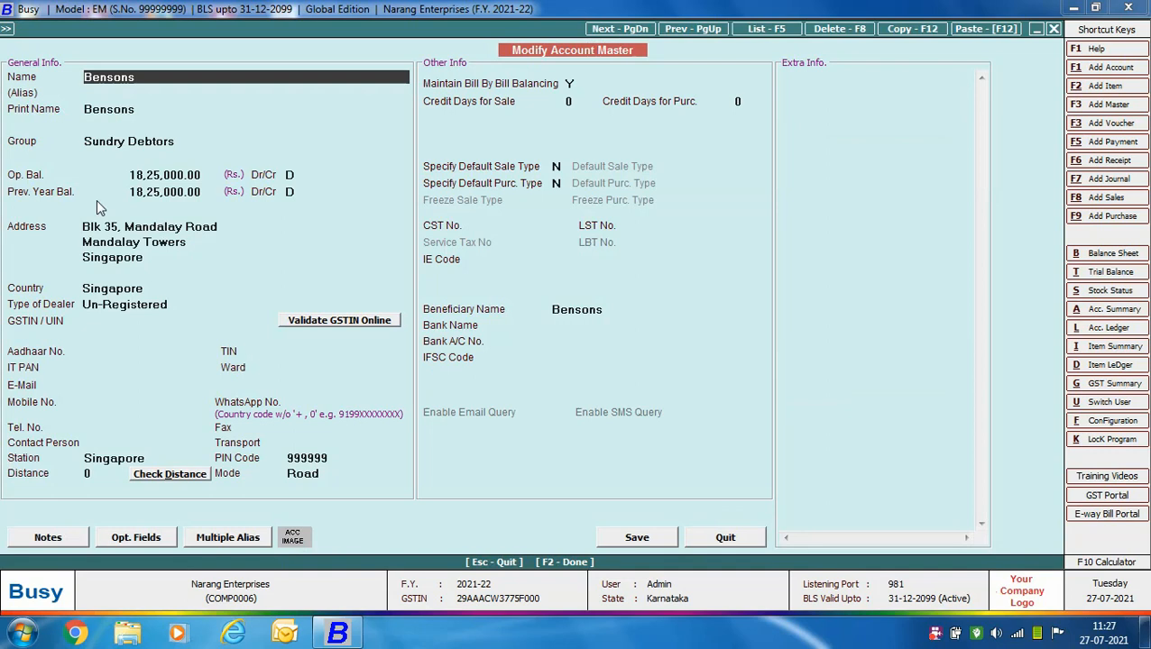
{"action": "left_click", "coordinate": [732, 541]}
Add 20 Godrej Regrigerator 255 Litre at 32,000 each and enter shipping bill 7651111
{"action": "key", "text": "Return"}
{"action": "key", "text": "Return"}
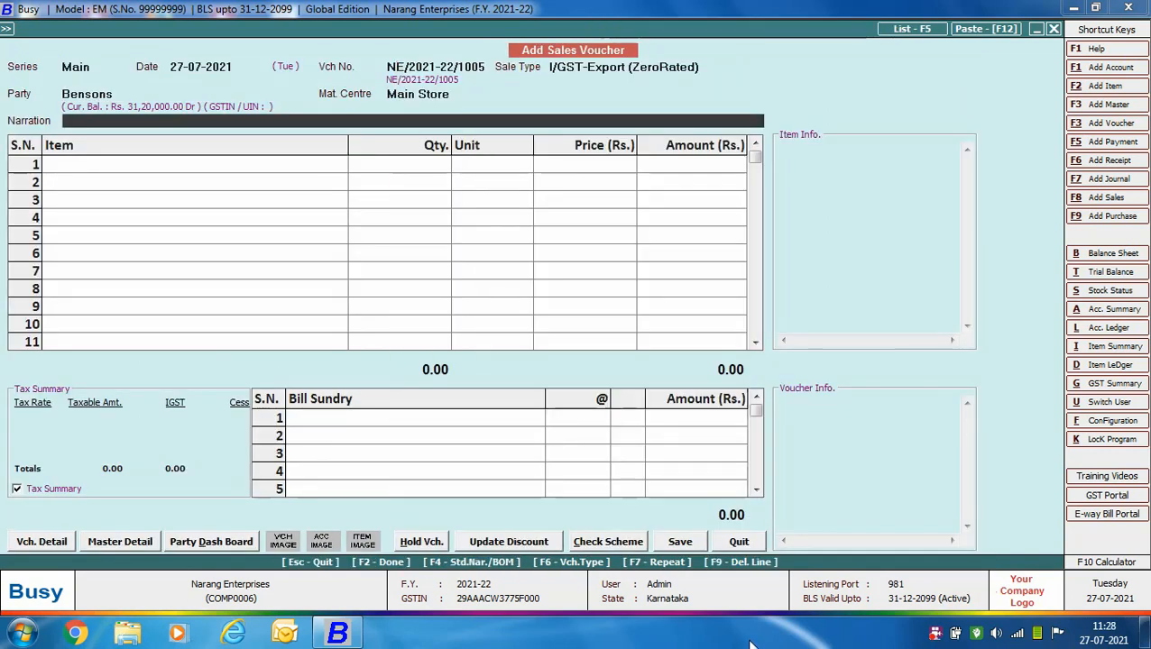
{"action": "key", "text": "Return"}
{"action": "key", "text": "Return"}
{"action": "key", "text": "Return"}
{"action": "type", "text": "20"}
{"action": "key", "text": "Return"}
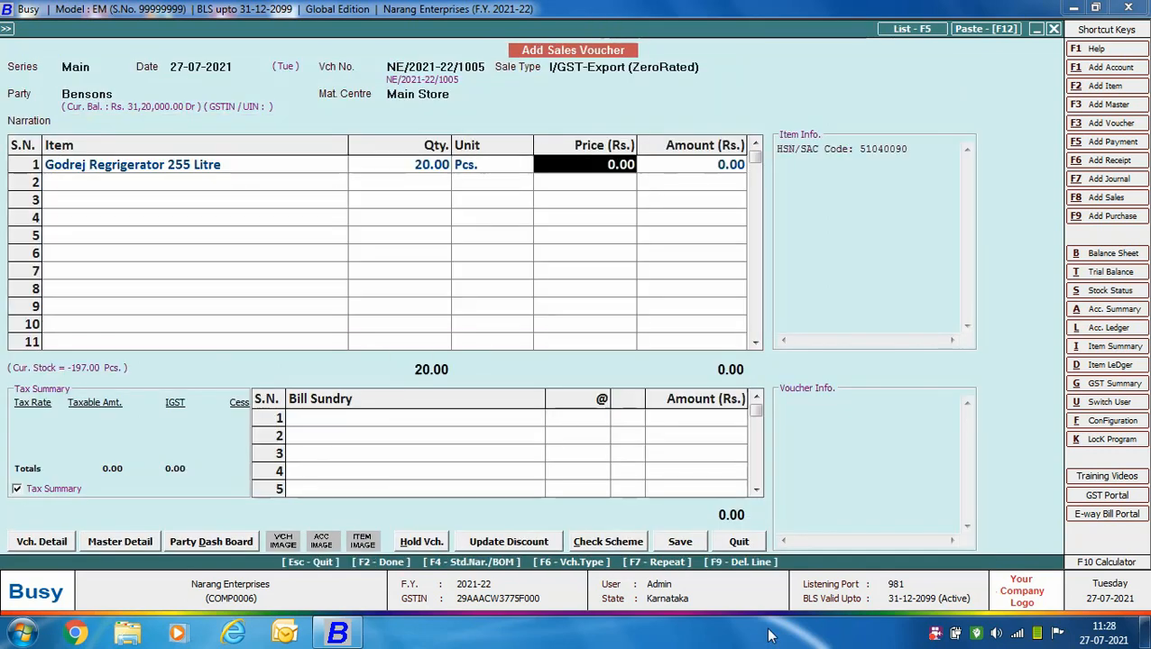
{"action": "type", "text": "32000"}
{"action": "key", "text": "Return"}
{"action": "key", "text": "Return"}
{"action": "key", "text": "Return"}
{"action": "key", "text": "Return"}
{"action": "type", "text": "7651111"}
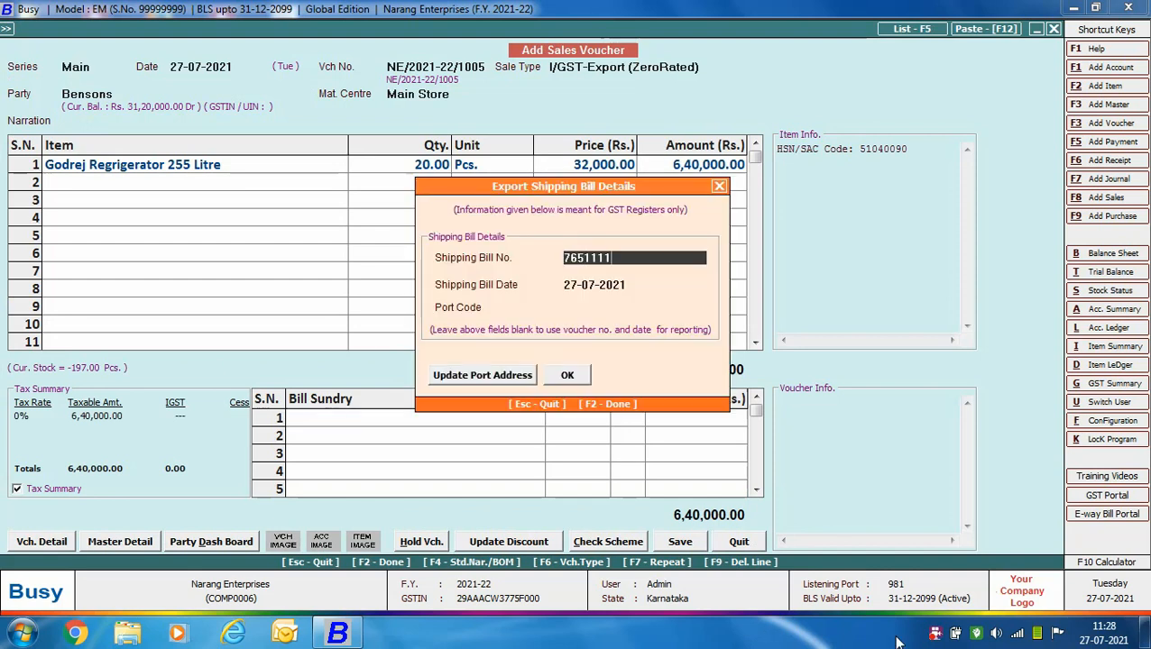
Accept shipping bill 7651111 dated 27-07-2021, review the INBLR4 port address, and confirm the shipping details
{"action": "key", "text": "Return"}
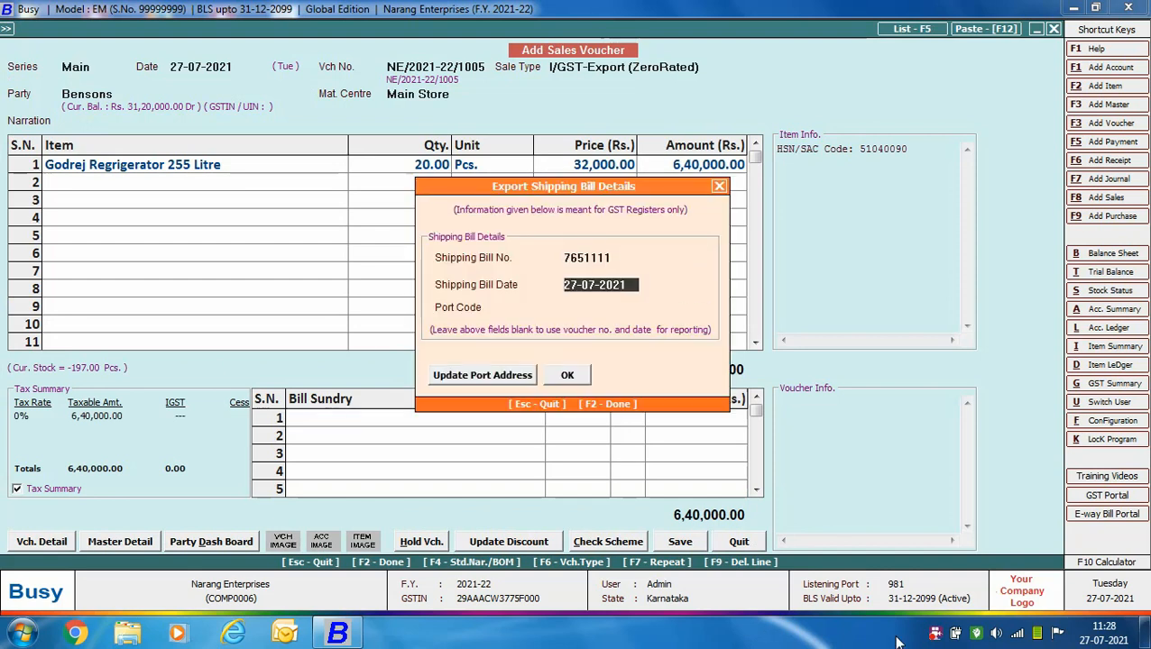
{"action": "key", "text": "Return"}
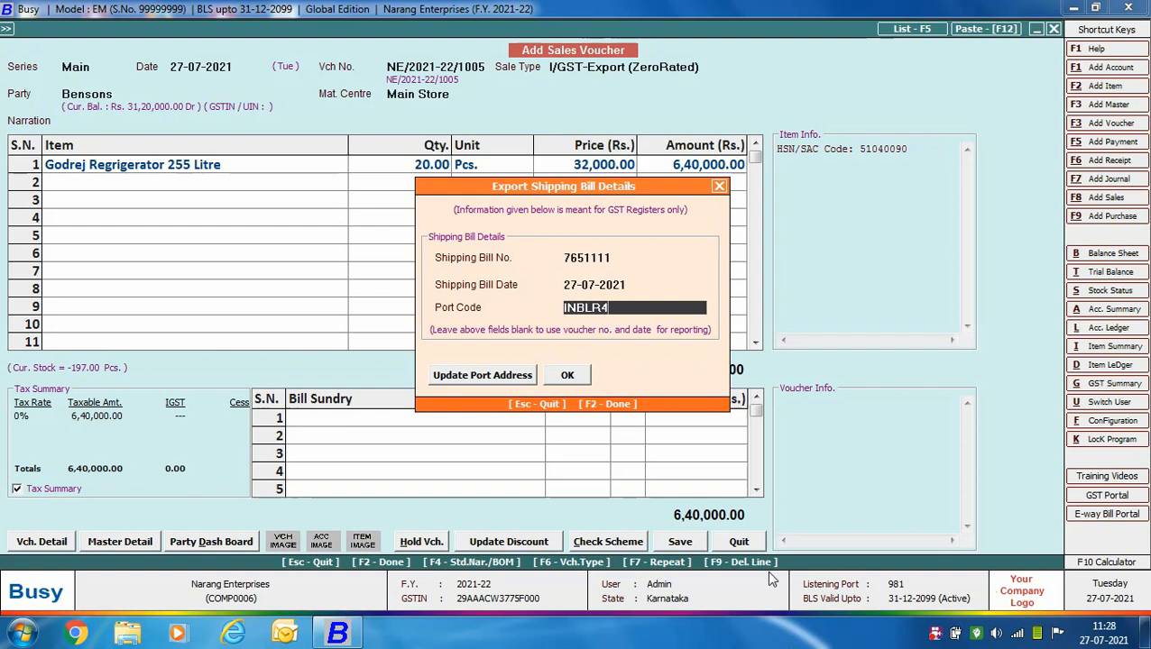
{"action": "left_click", "coordinate": [469, 379]}
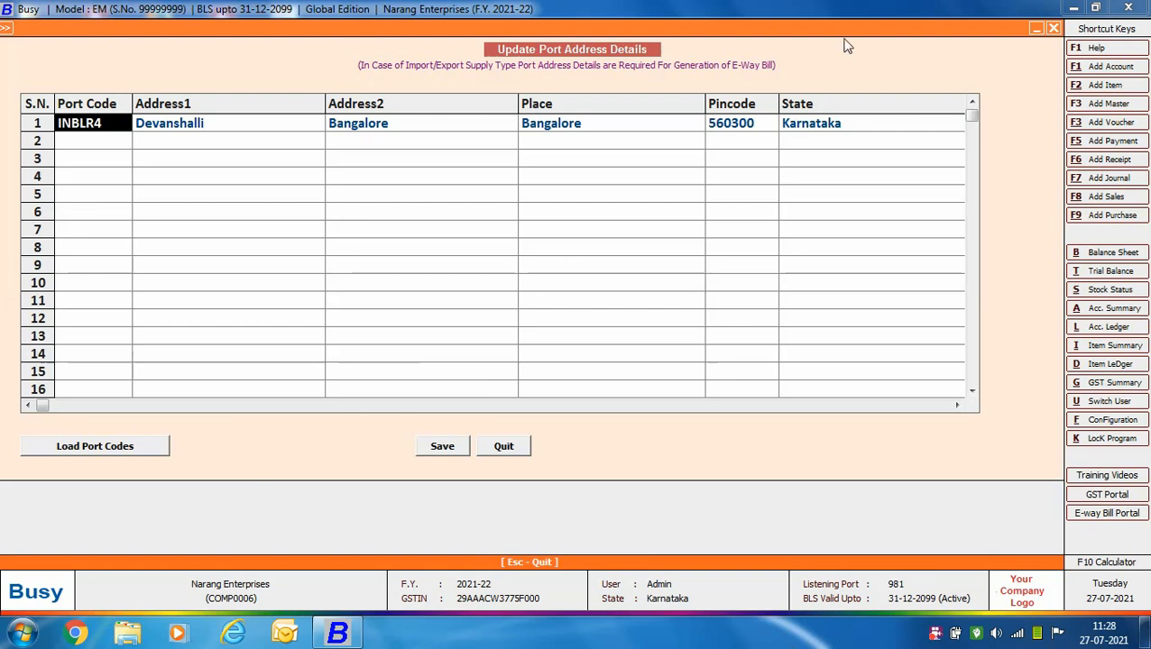
{"action": "left_click", "coordinate": [503, 446]}
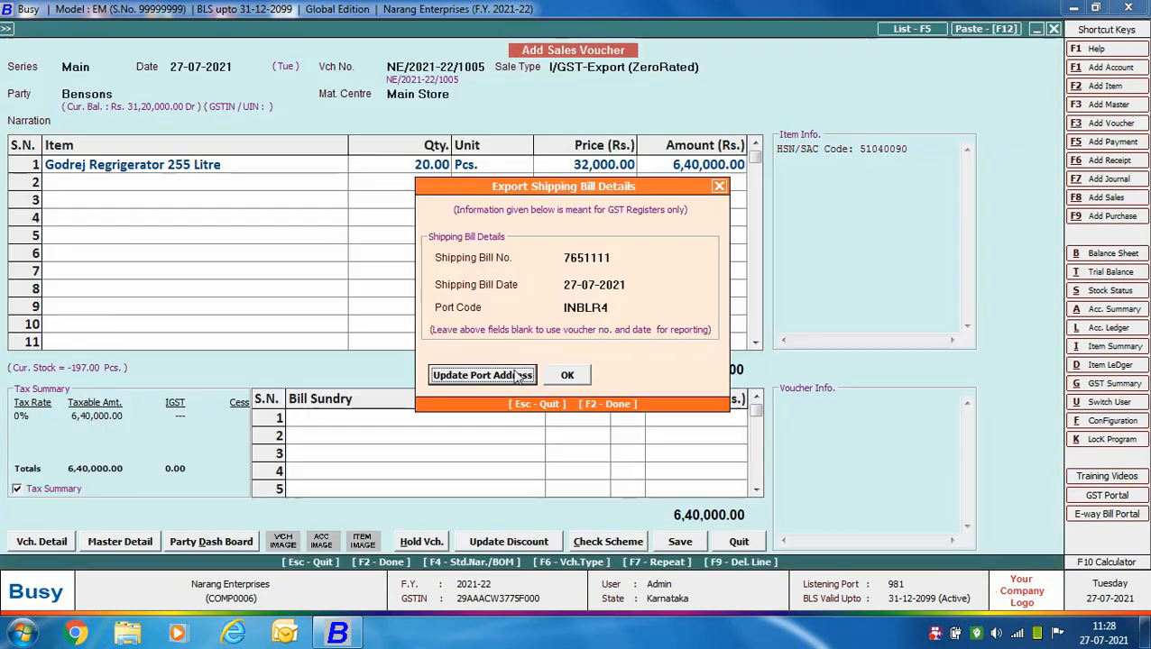
{"action": "left_click", "coordinate": [566, 375]}
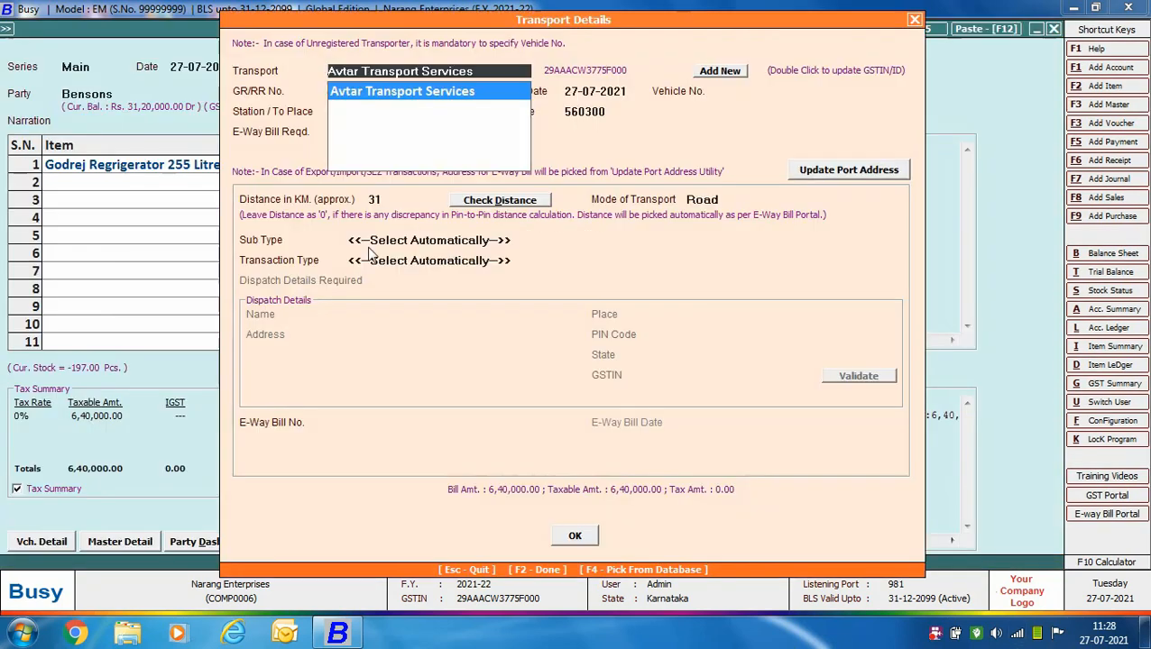
Choose Avtar Transport Services as transporter with GR No. 43211 and vehicle KA12KA1234
{"action": "key", "text": "Return"}
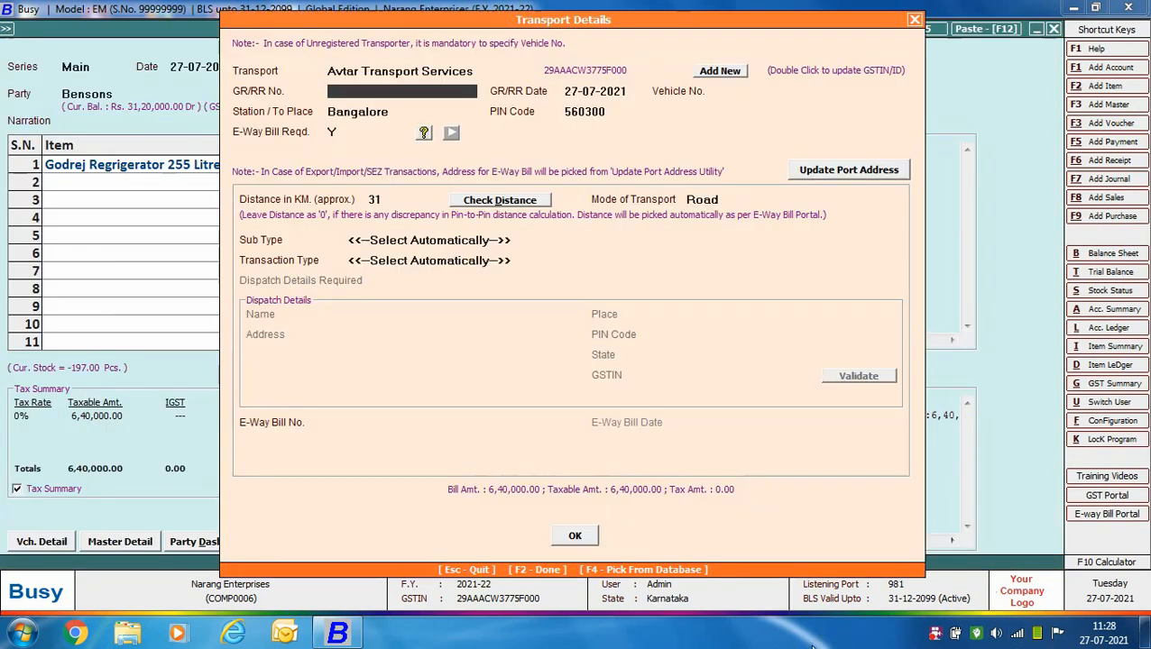
{"action": "type", "text": "43211"}
{"action": "key", "text": "Return"}
{"action": "key", "text": "Return"}
{"action": "type", "text": "KA12KA123"}
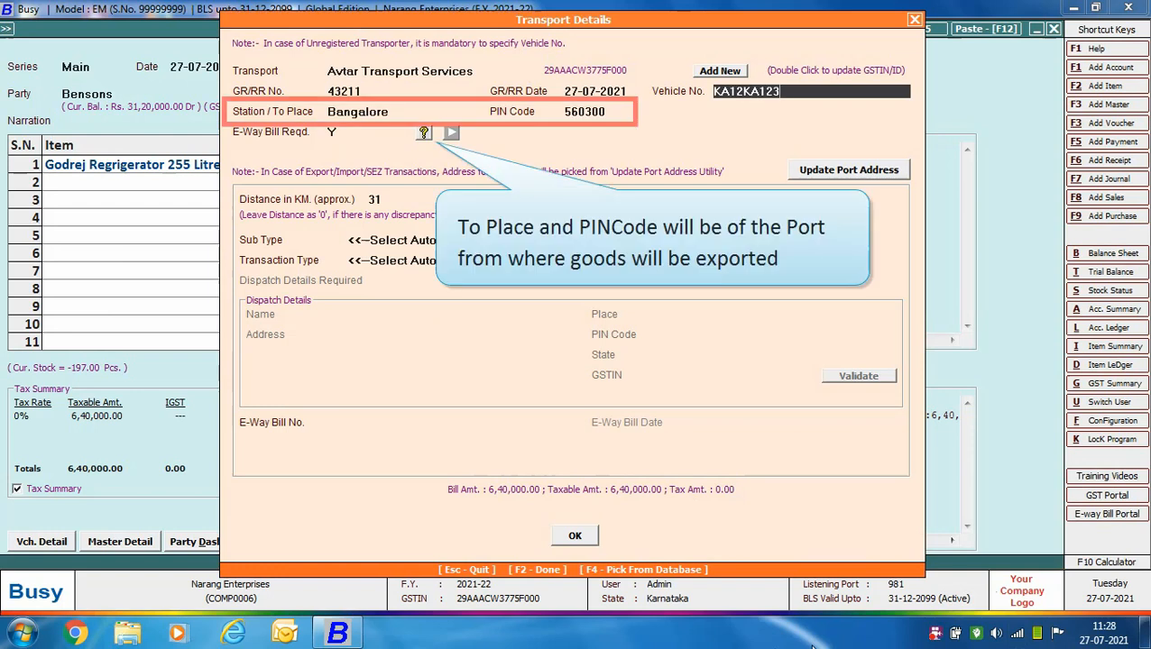
{"action": "type", "text": "4"}
{"action": "key", "text": "Return"}
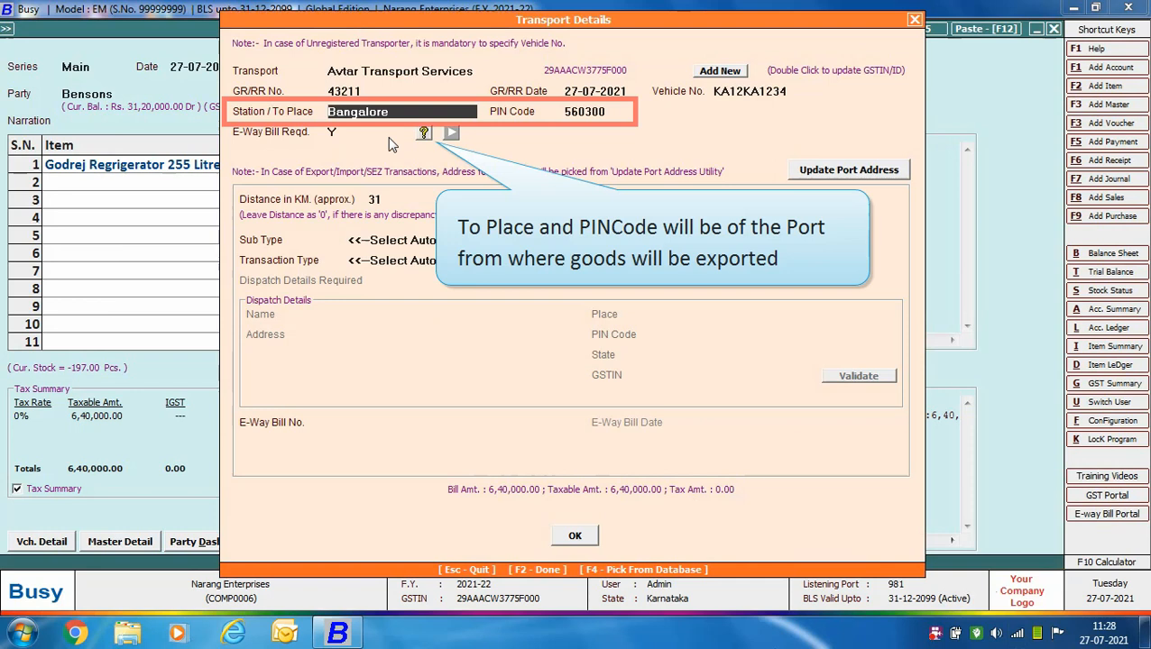
Keep station Bangalore, PIN 560300 and e-way bill required, confirming 31 km by road
{"action": "key", "text": "Return"}
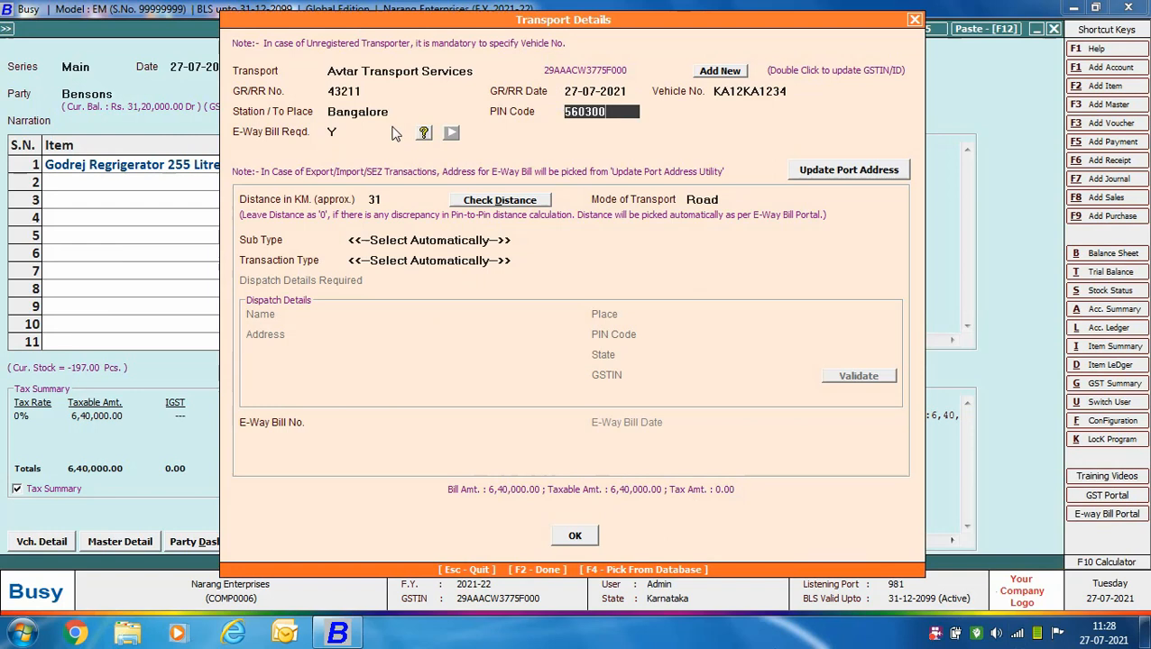
{"action": "key", "text": "Return"}
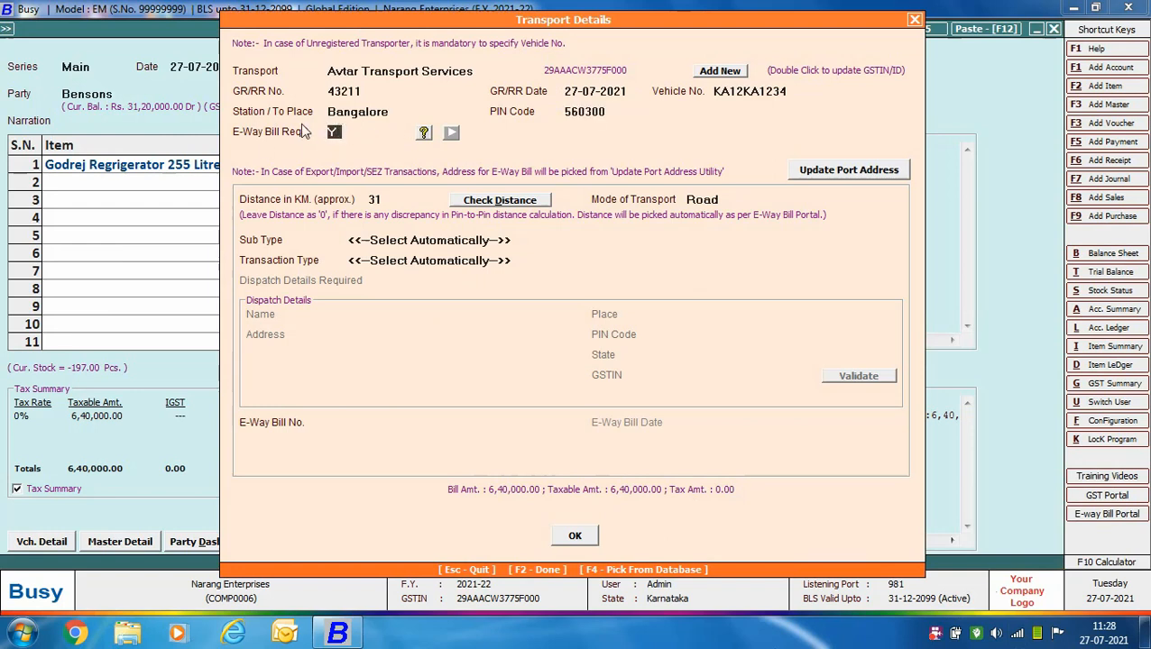
{"action": "key", "text": "Return"}
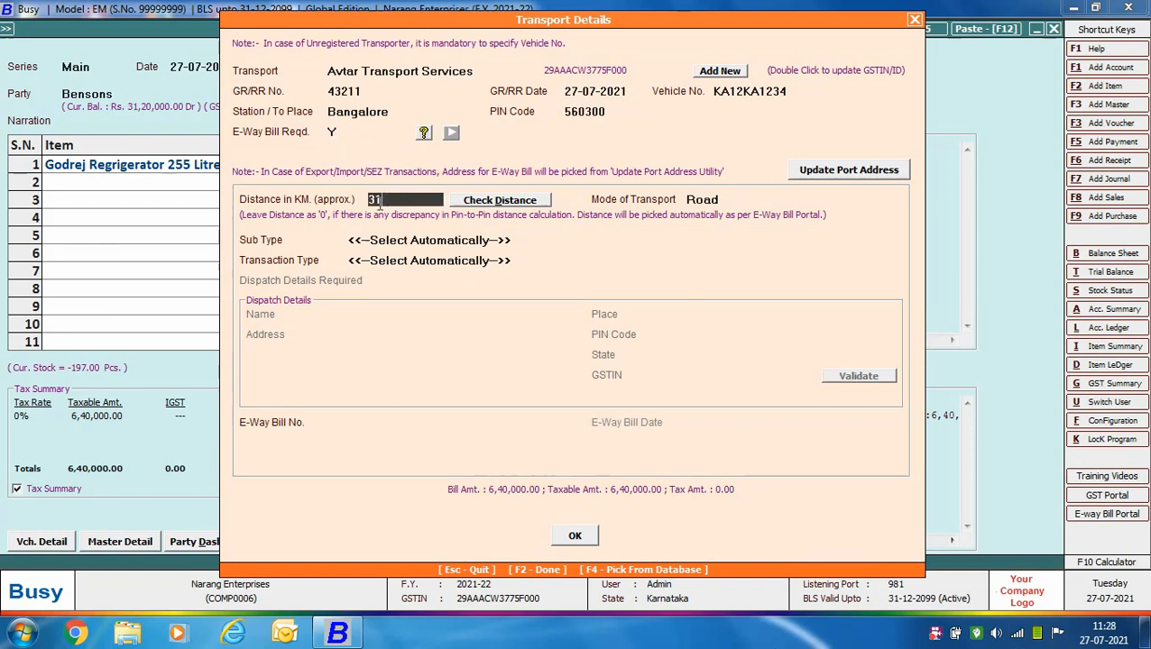
{"action": "left_click", "coordinate": [469, 208]}
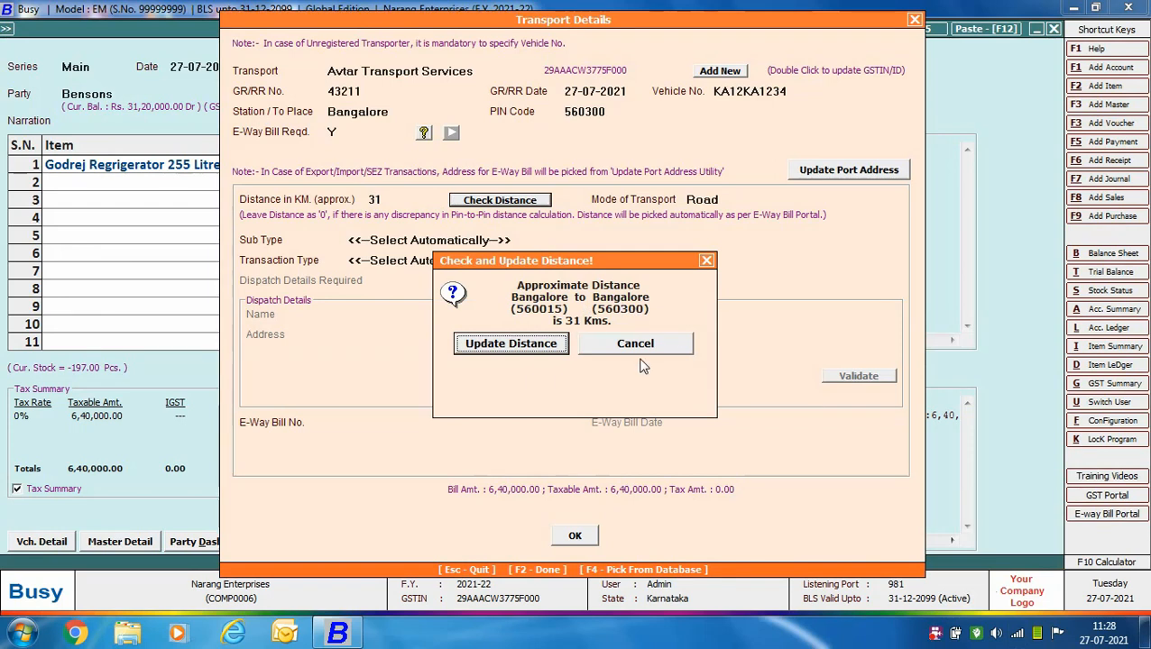
{"action": "key", "text": "Return"}
{"action": "key", "text": "Return"}
{"action": "key", "text": "Return"}
{"action": "key", "text": "Return"}
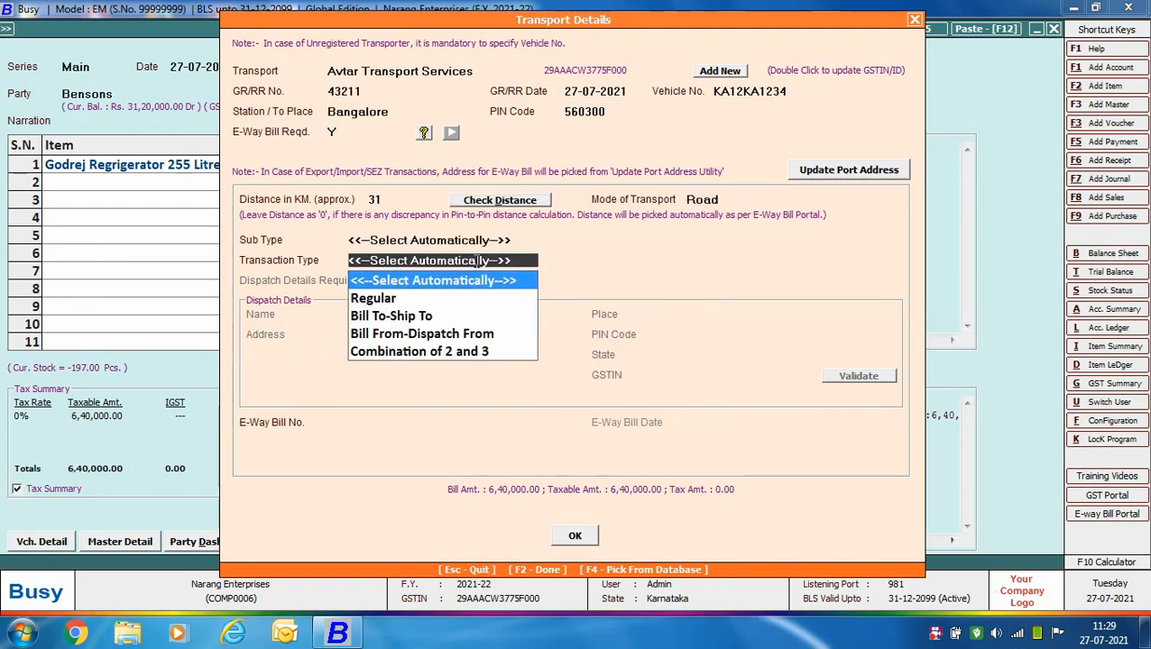
{"action": "key", "text": "Return"}
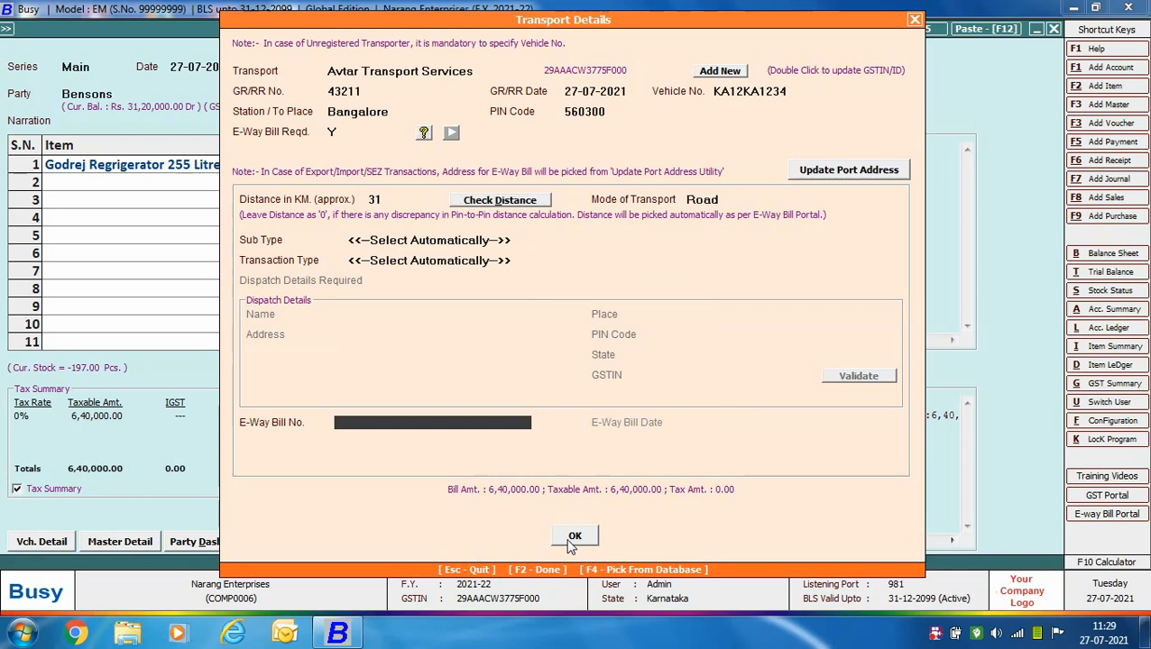
{"action": "left_click", "coordinate": [573, 538]}
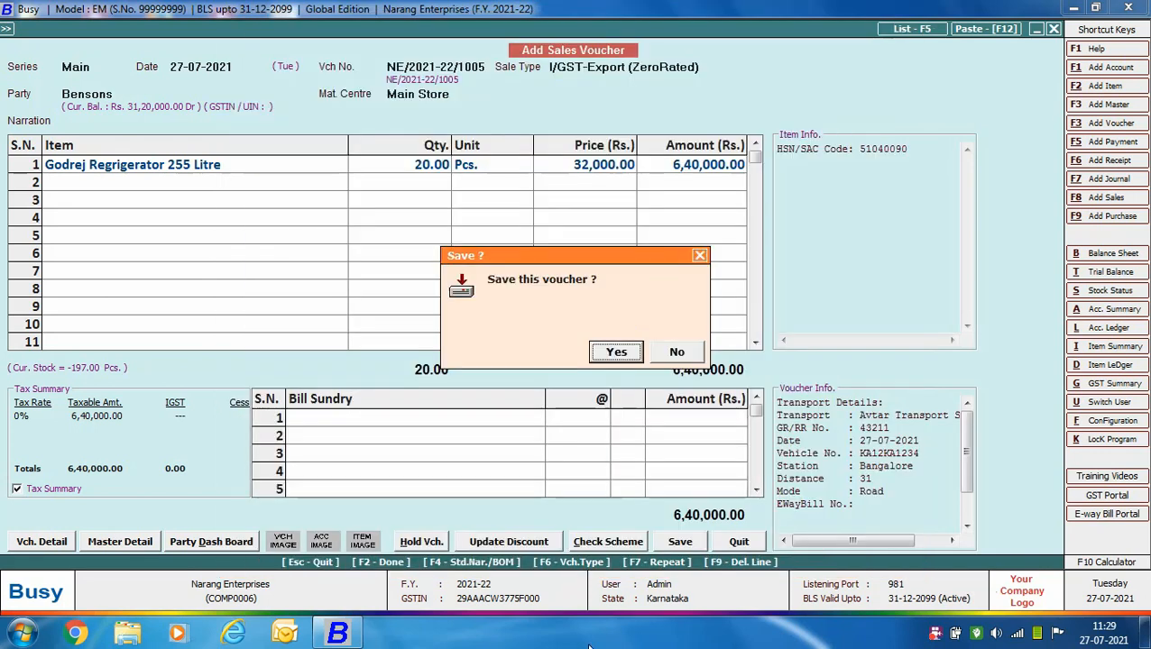
Save the voucher and choose automatic e-way bill generation, showing items by Name
{"action": "key", "text": "Return"}
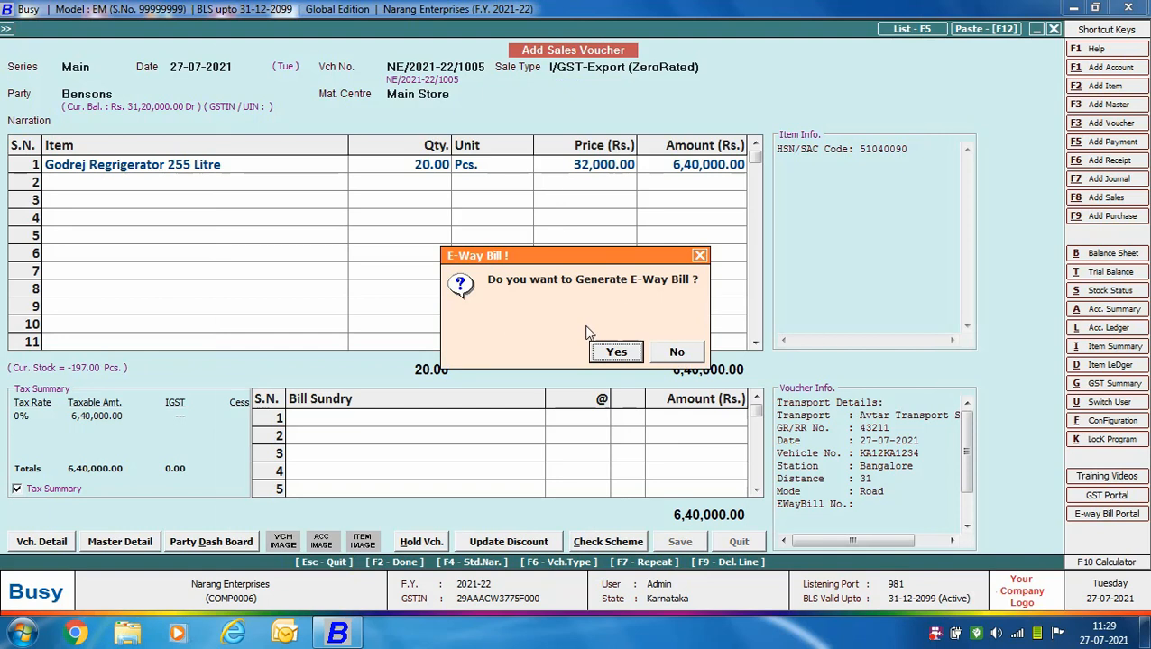
{"action": "left_click", "coordinate": [617, 347]}
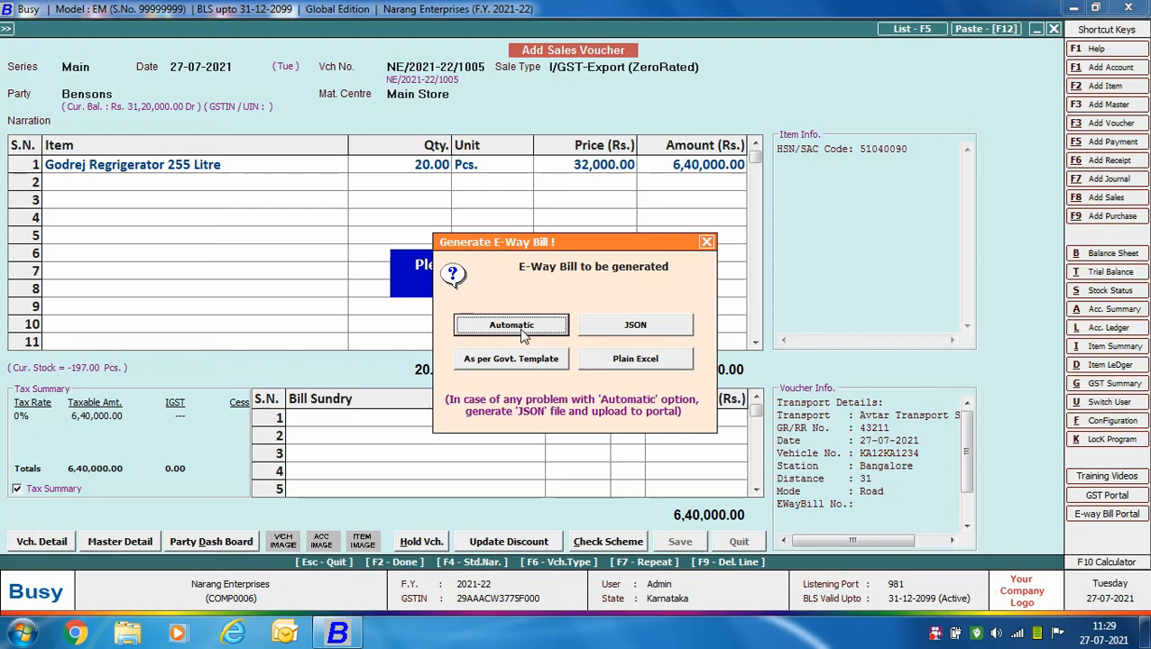
{"action": "left_click", "coordinate": [523, 333]}
{"action": "key", "text": "Return"}
{"action": "key", "text": "Return"}
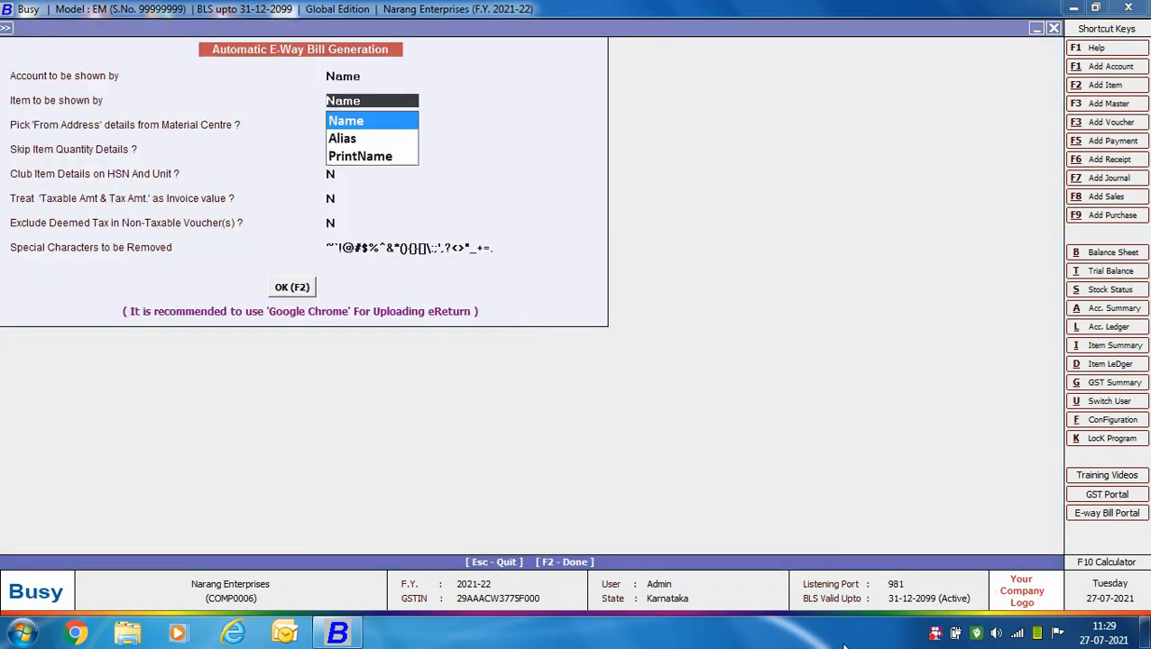
{"action": "key", "text": "Return"}
{"action": "key", "text": "Return"}
{"action": "key", "text": "Return"}
{"action": "key", "text": "Return"}
{"action": "key", "text": "Return"}
{"action": "key", "text": "Return"}
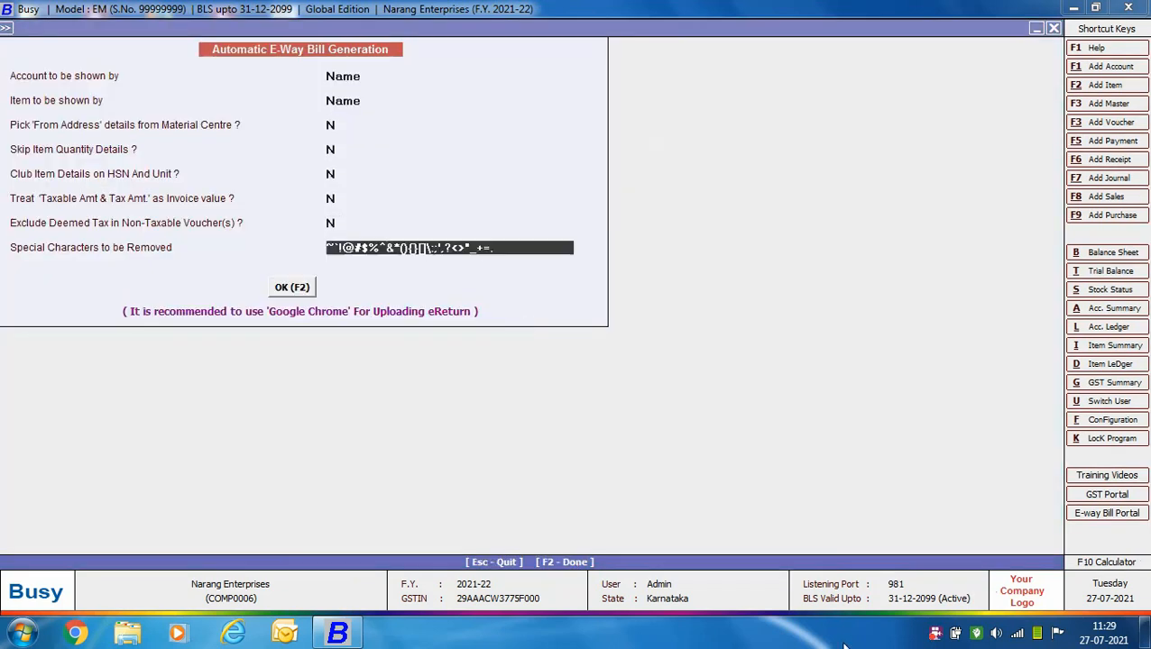
{"action": "key", "text": "Return"}
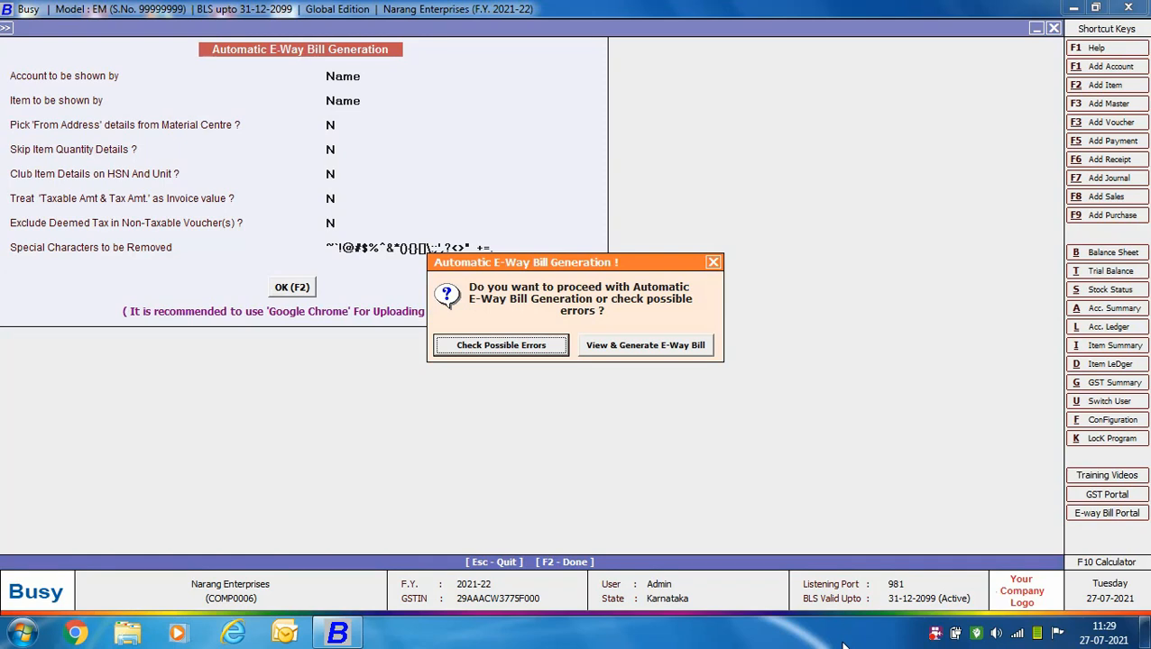
Run the possible-errors check, which lists no invalid entries
{"action": "key", "text": "Return"}
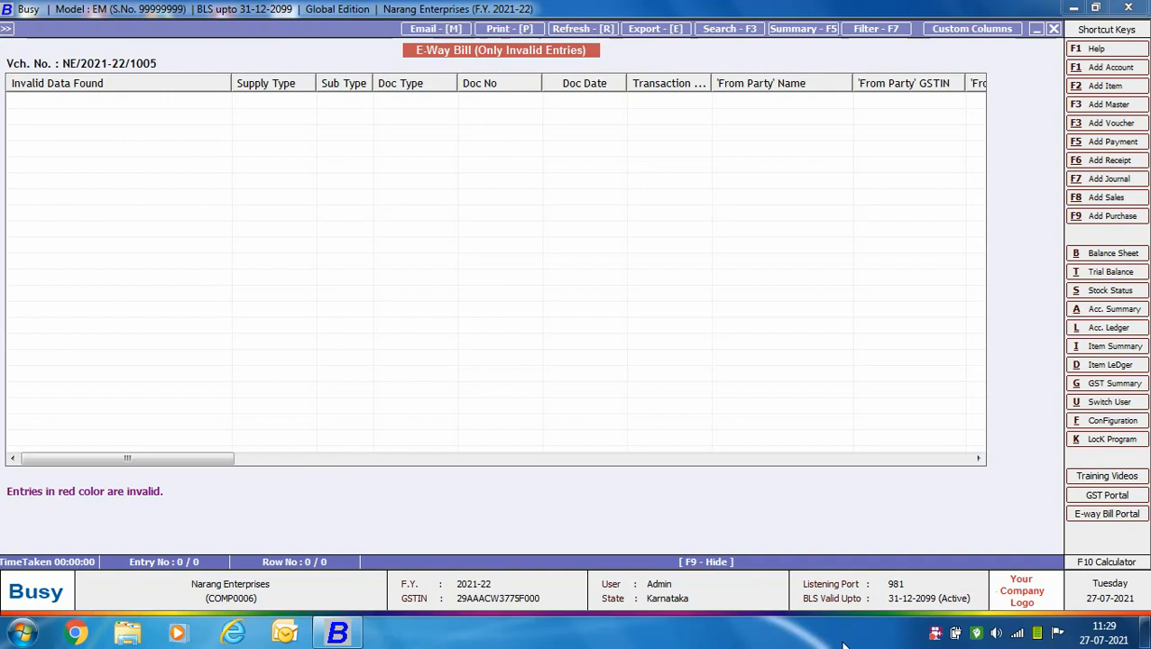
{"action": "key", "text": "Escape"}
{"action": "key", "text": "Right"}
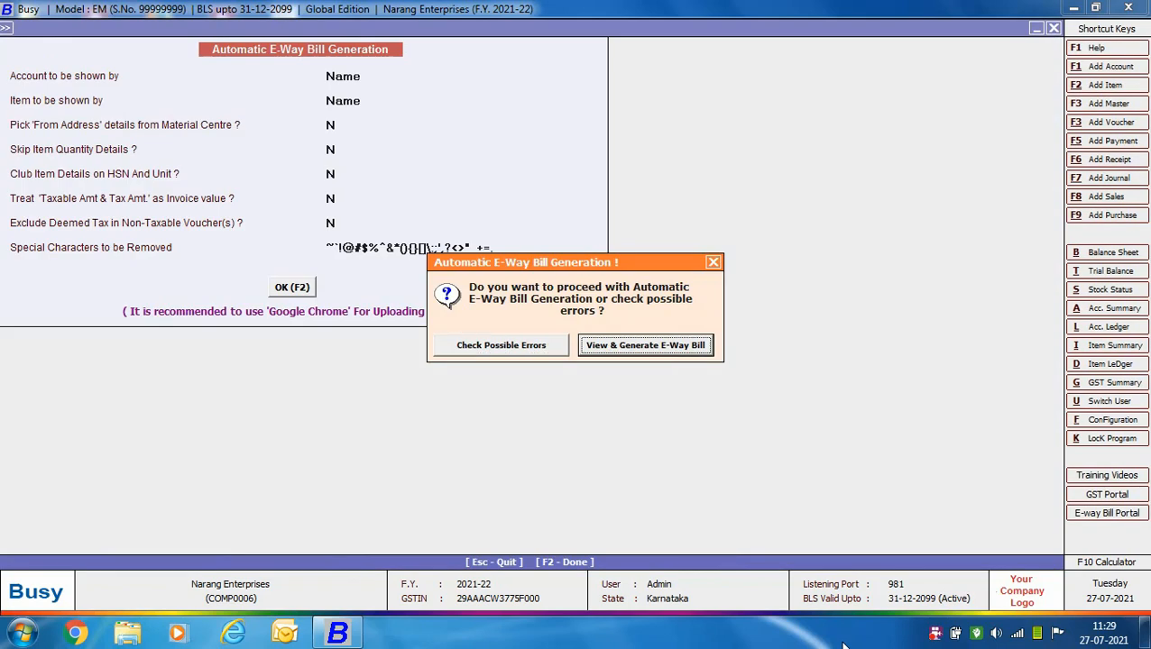
Generate the e-way bill for NE/2021-22/1005, acknowledge its number, and decline printing it
{"action": "key", "text": "Return"}
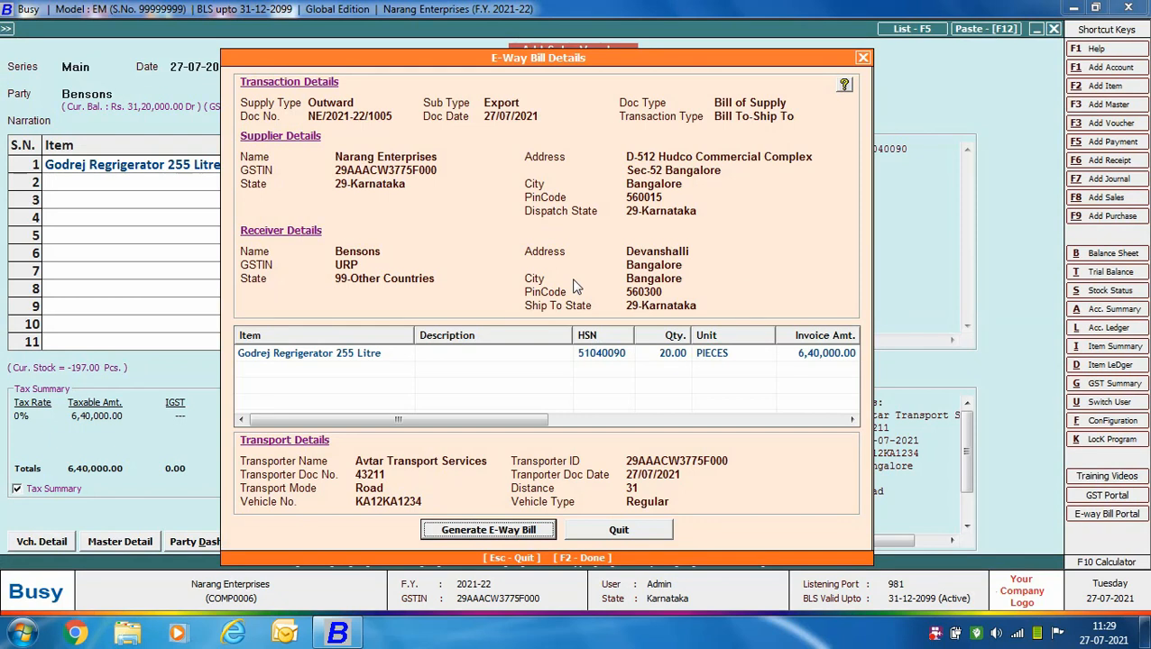
{"action": "left_click", "coordinate": [498, 529]}
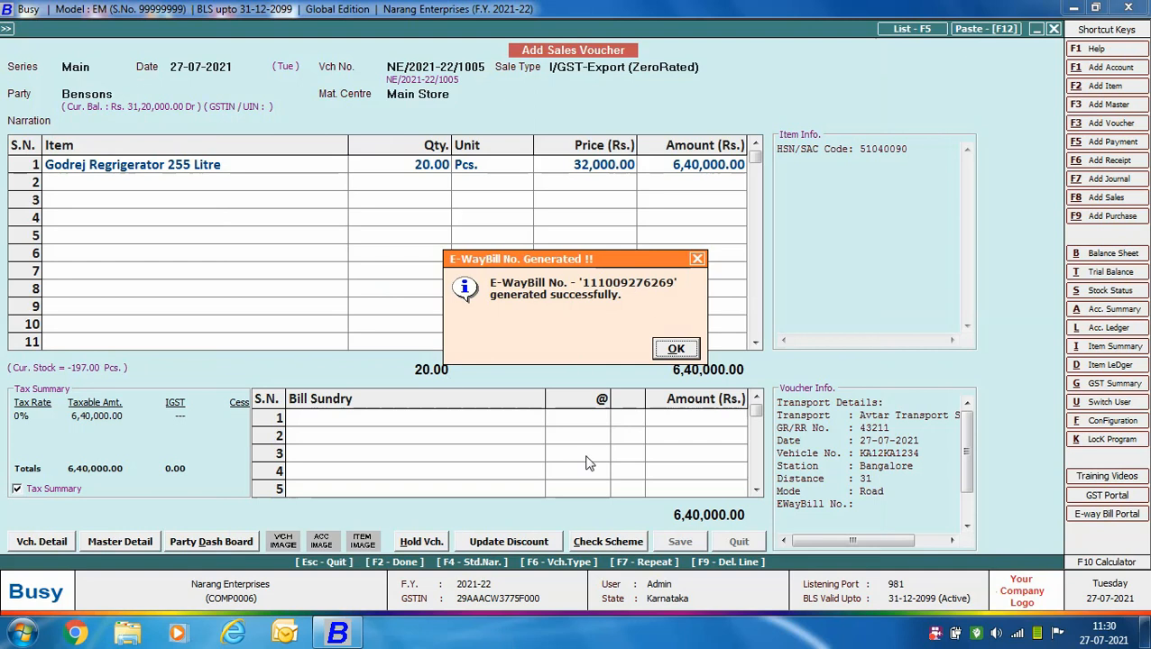
{"action": "left_click", "coordinate": [700, 353]}
{"action": "left_click", "coordinate": [683, 361]}
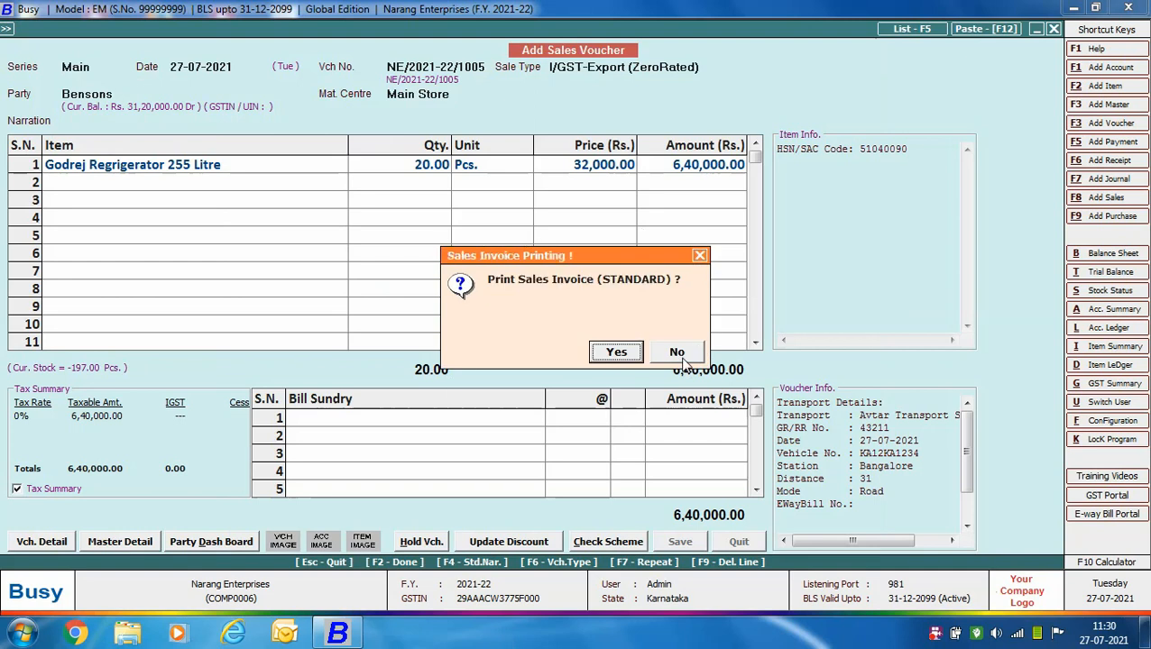
Decline the invoice print, close the blank voucher, and reopen voucher NE/2021-22/1005
{"action": "left_click", "coordinate": [682, 361]}
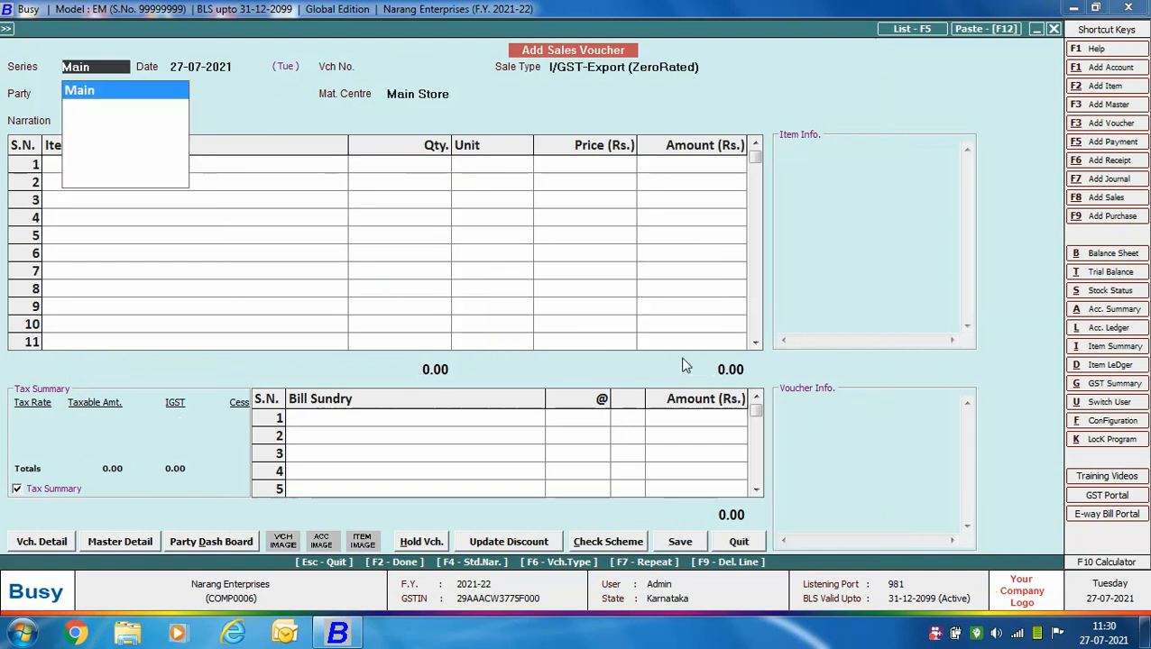
{"action": "left_click", "coordinate": [733, 547]}
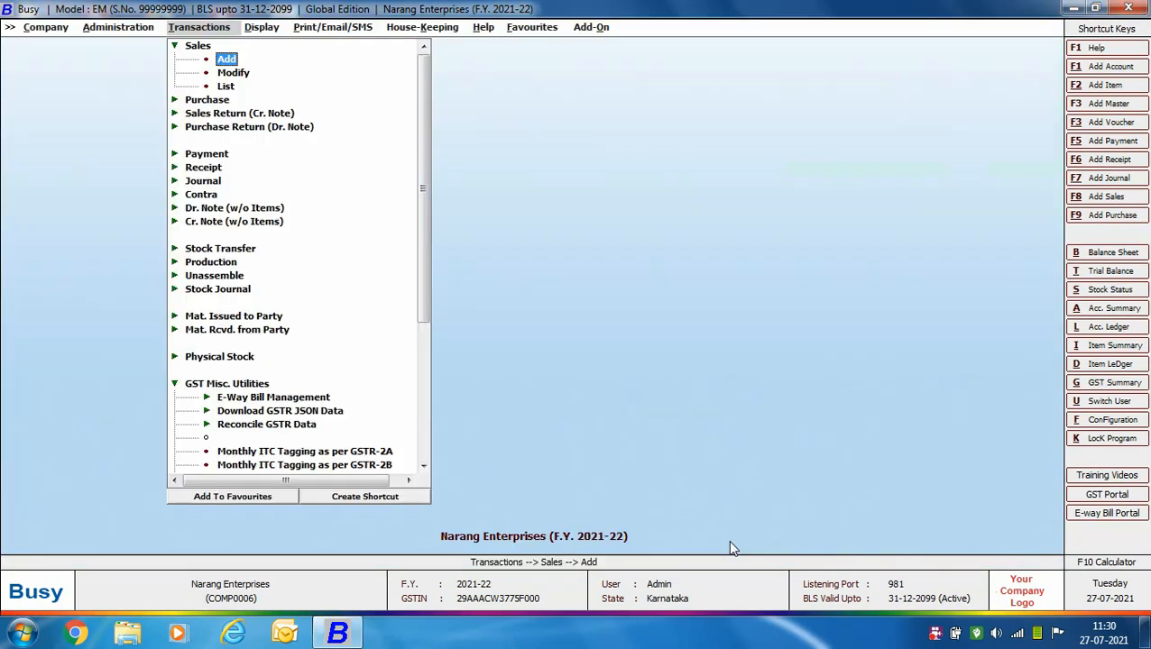
{"action": "left_click", "coordinate": [235, 73]}
{"action": "left_click", "coordinate": [170, 178]}
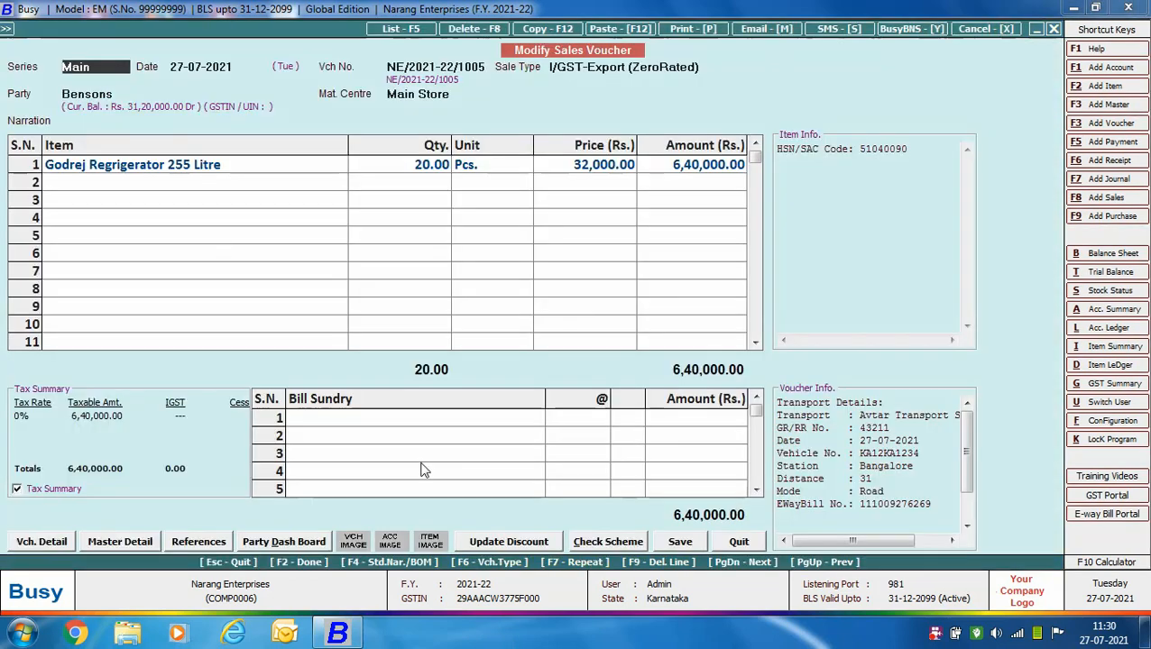
{"action": "left_click", "coordinate": [680, 542]}
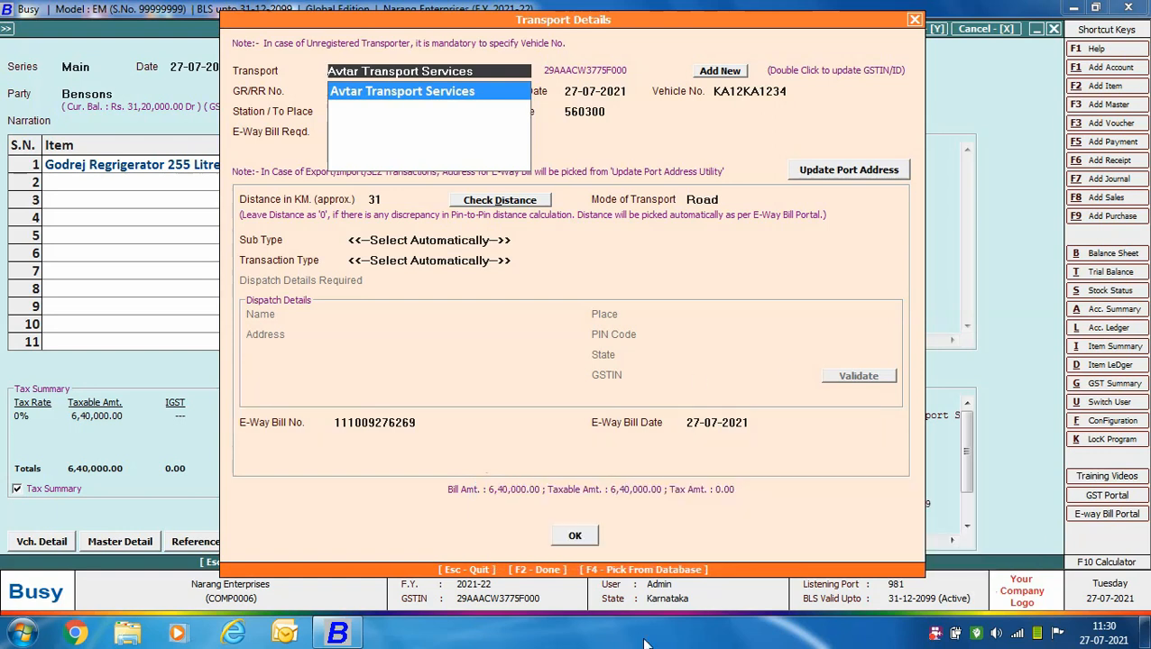
Confirm the transport details show the e-way bill number, exit unprinted, and expand E-Way Bill Management
{"action": "key", "text": "F2"}
{"action": "key", "text": "n"}
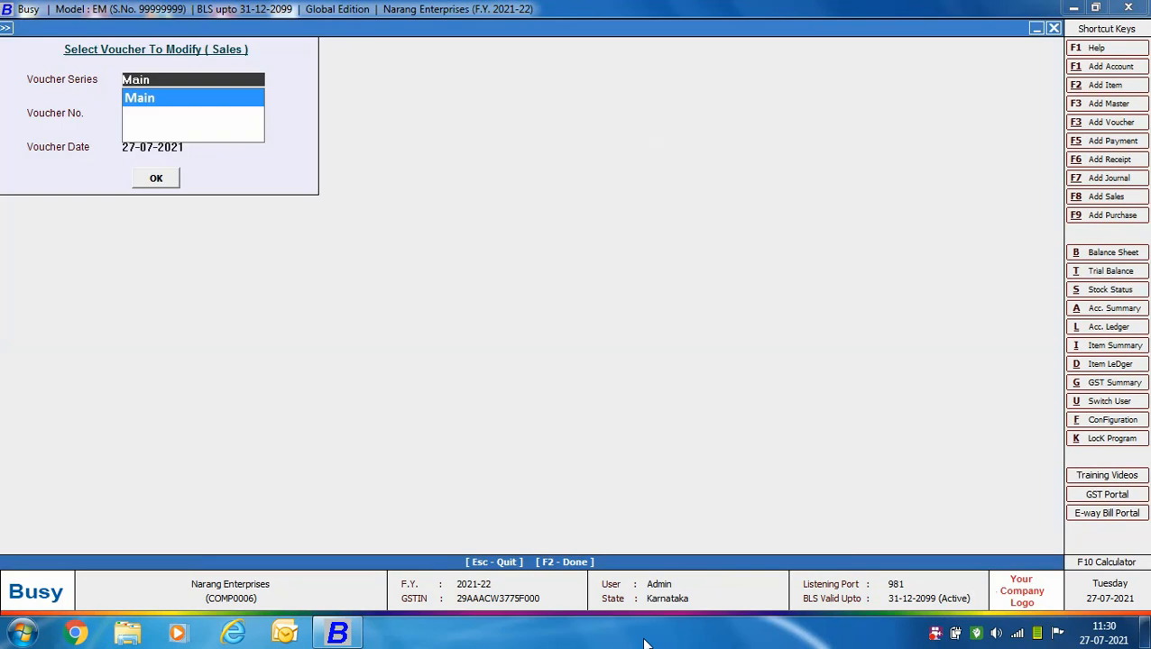
{"action": "key", "text": "Escape"}
{"action": "key", "text": "Escape"}
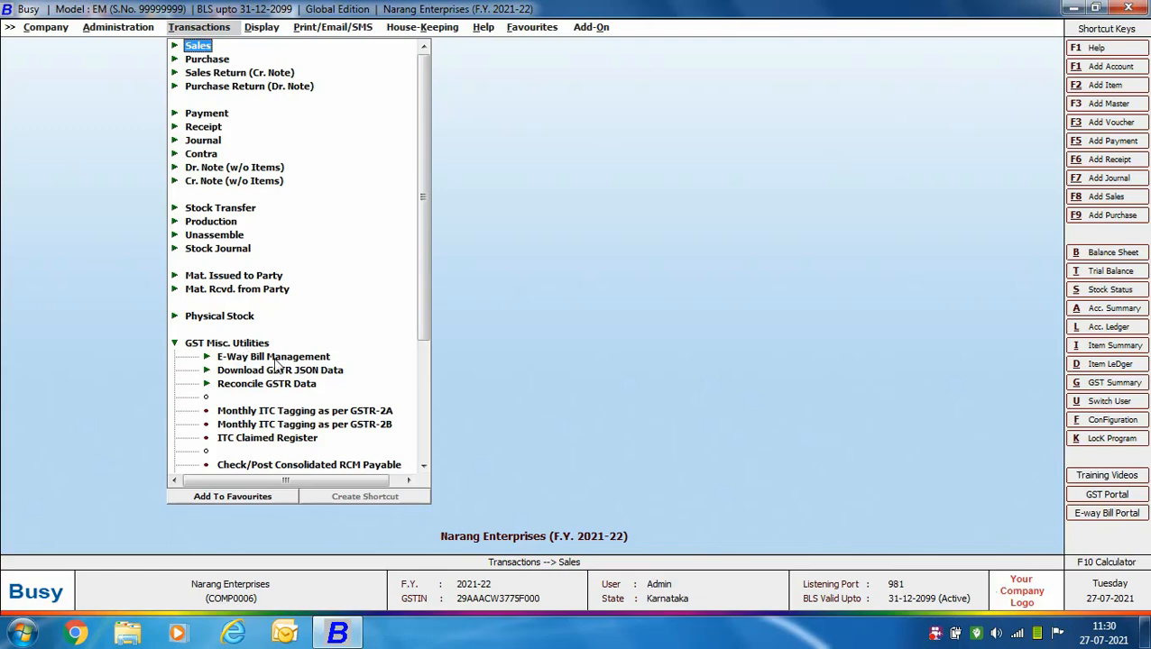
{"action": "left_click", "coordinate": [280, 360]}
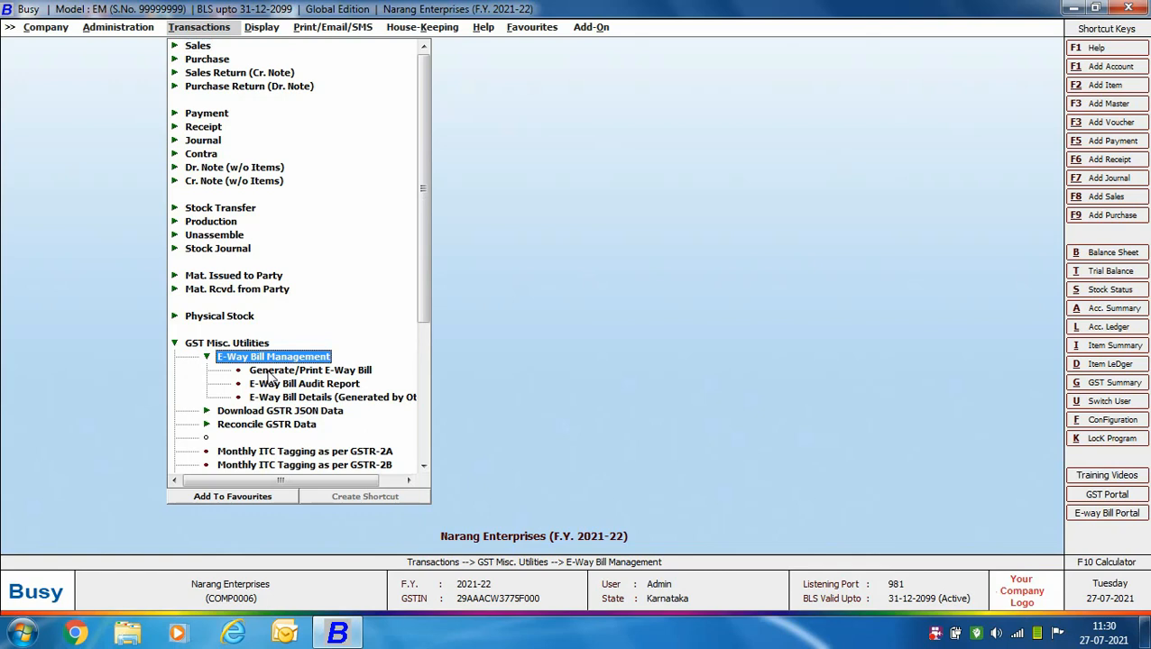
Load 27-07-2021 sales vouchers for automatic bulk e-way bills, excluding already-billed vouchers
{"action": "double_click", "coordinate": [311, 374]}
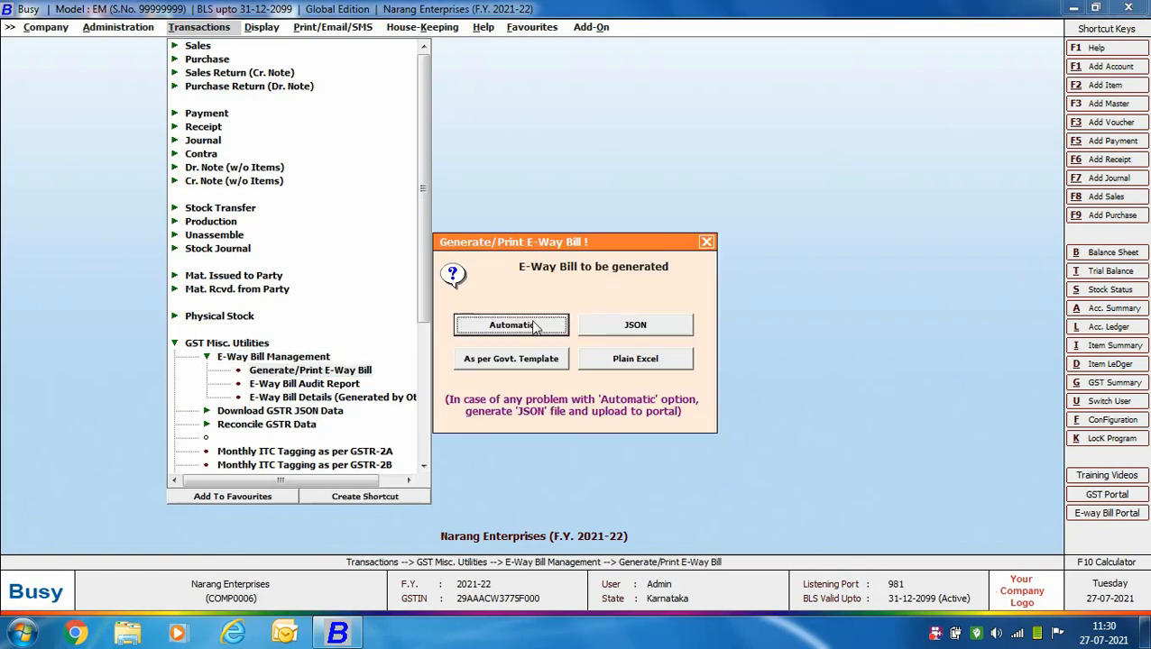
{"action": "left_click", "coordinate": [511, 326]}
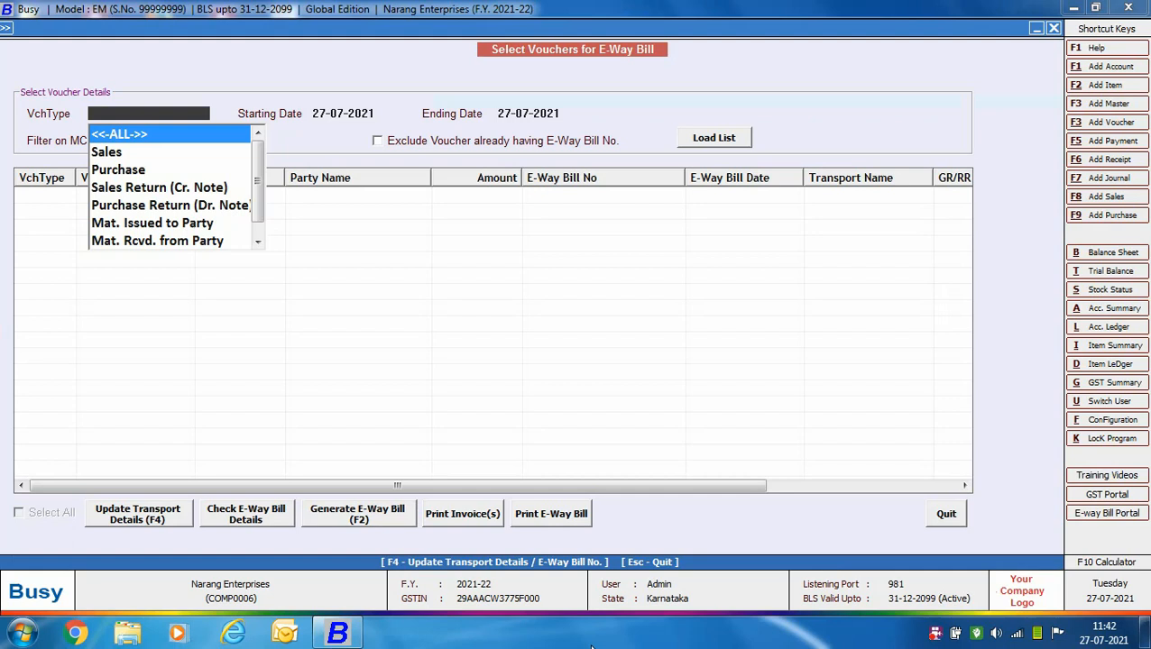
{"action": "key", "text": "Return"}
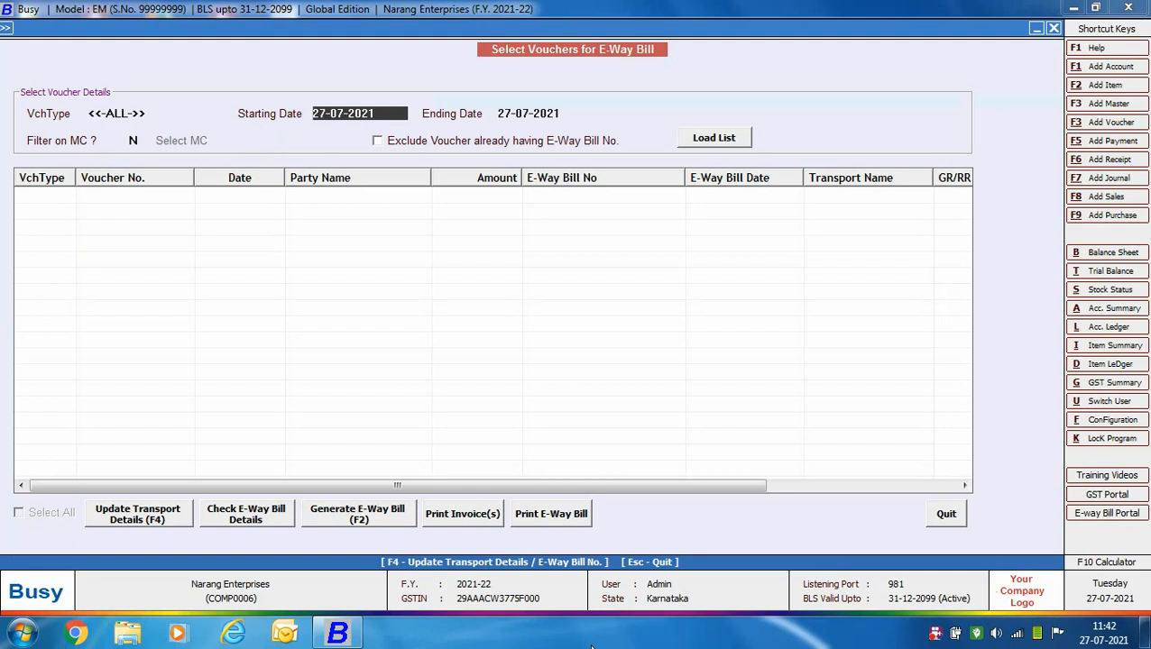
{"action": "key", "text": "Return"}
{"action": "key", "text": "Return"}
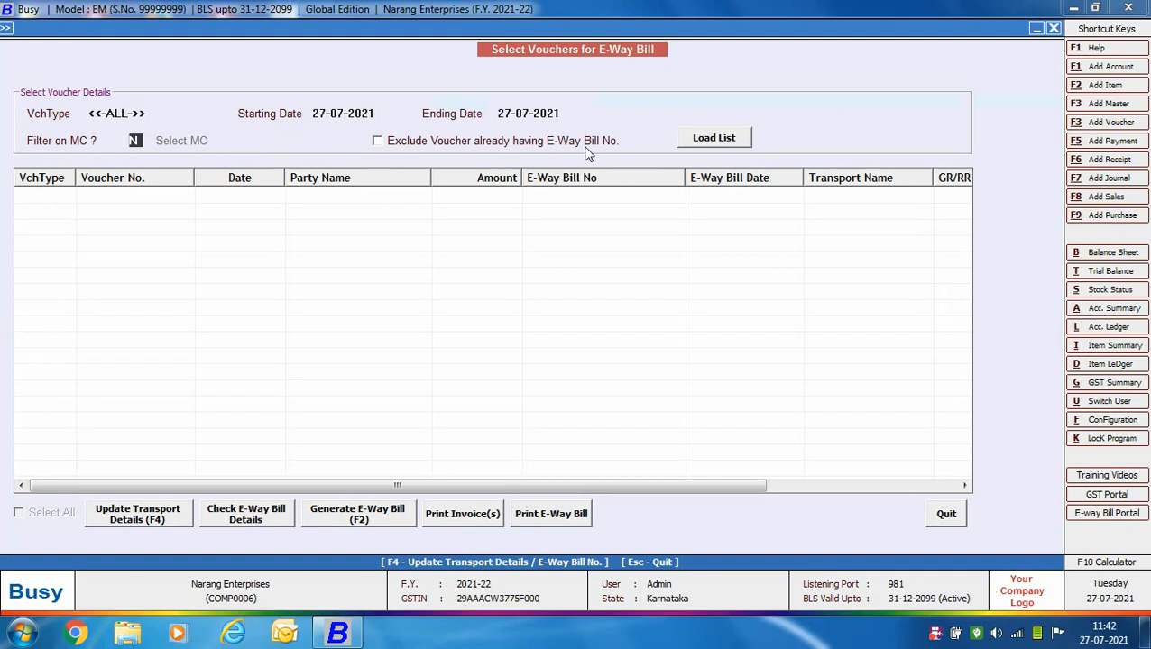
{"action": "left_click", "coordinate": [693, 140]}
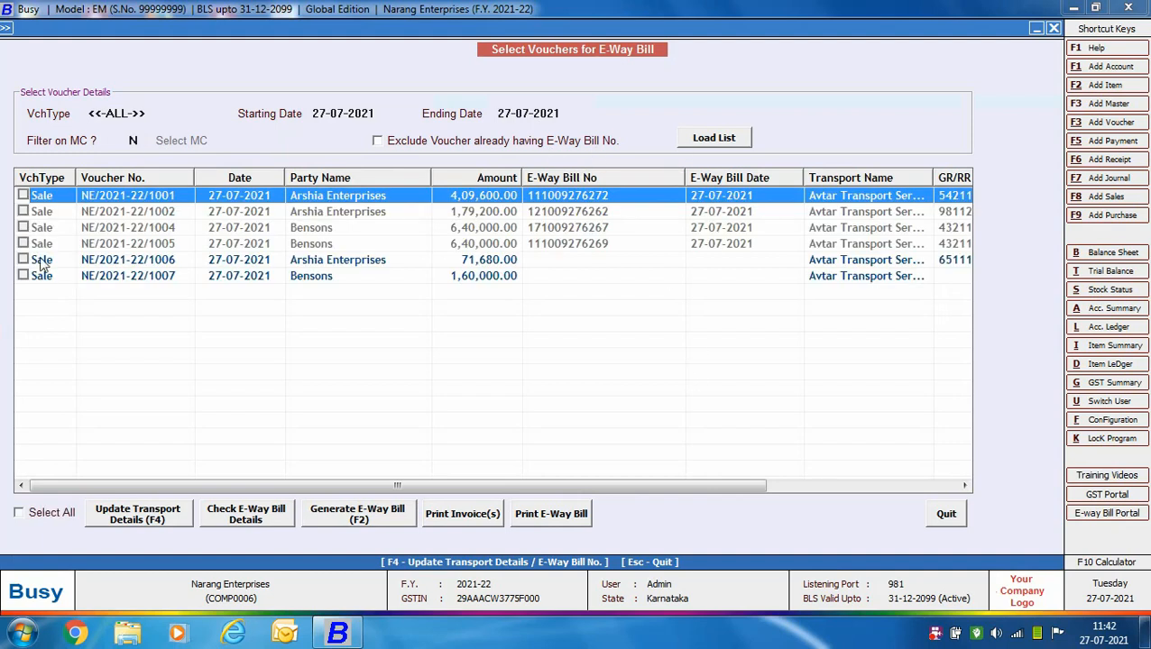
{"action": "left_click", "coordinate": [378, 142]}
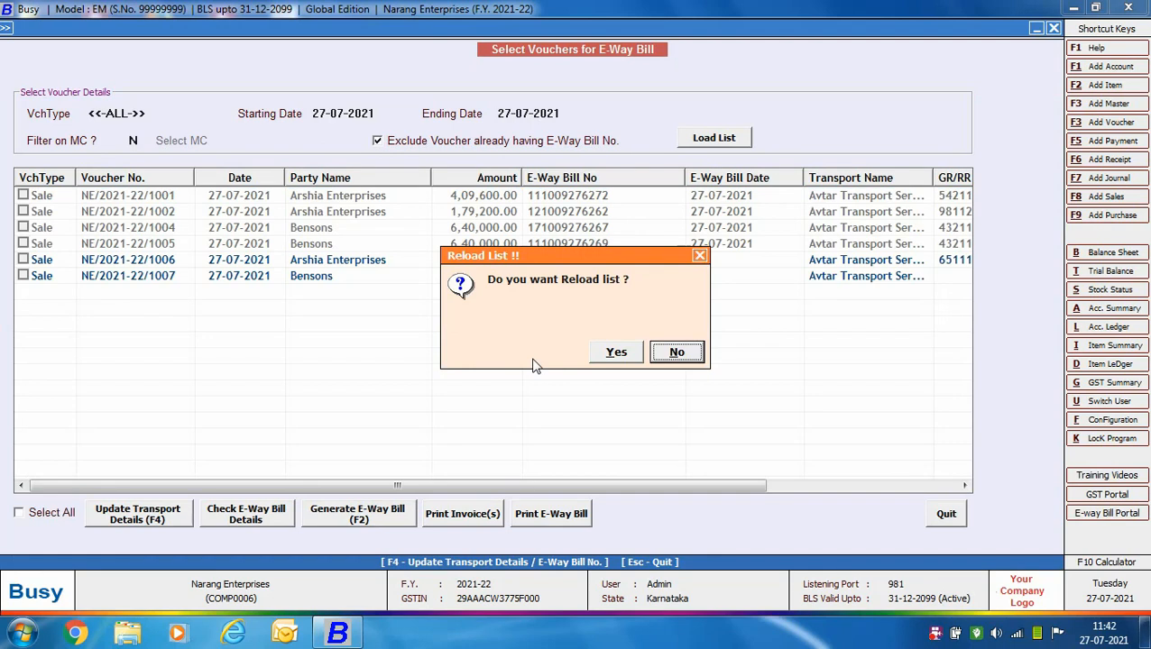
Reload the list, then update voucher NE/2021-22/1007's transport with GR No. 34288 and vehicle KA12KA1234
{"action": "left_click", "coordinate": [616, 354]}
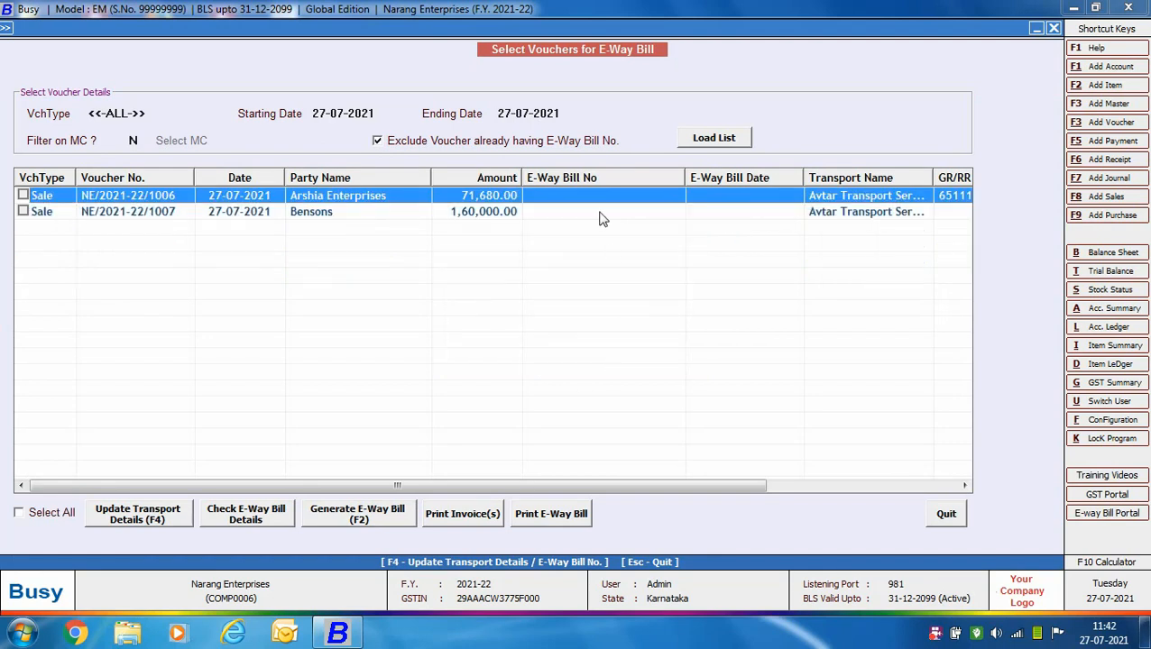
{"action": "left_click", "coordinate": [90, 216]}
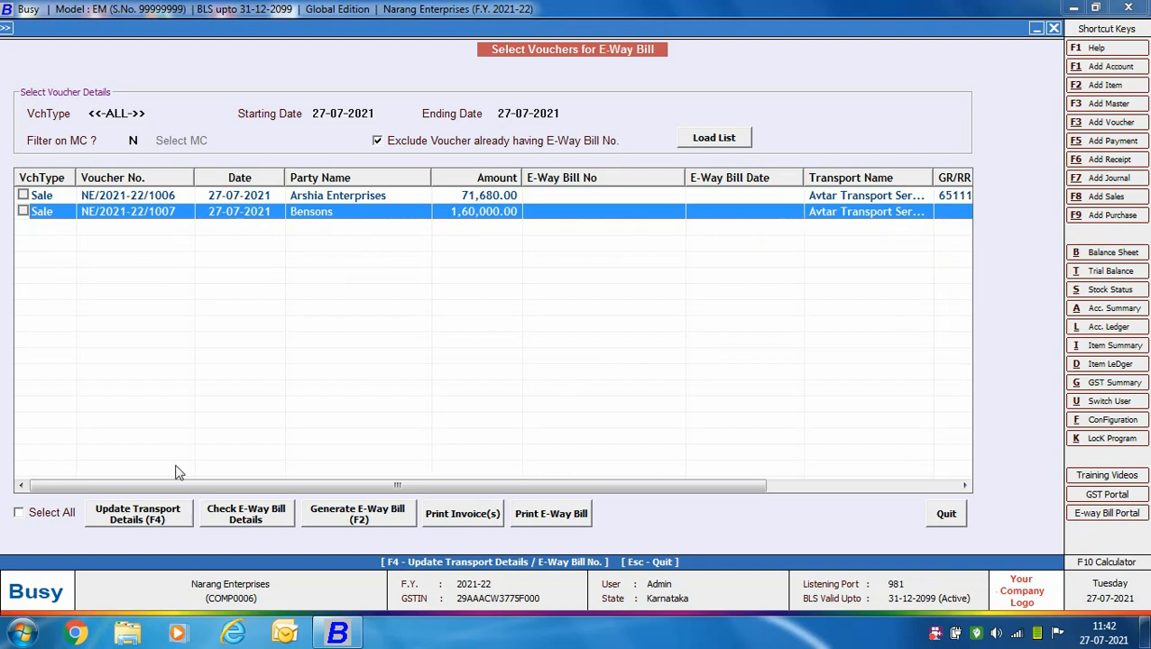
{"action": "left_click", "coordinate": [139, 521]}
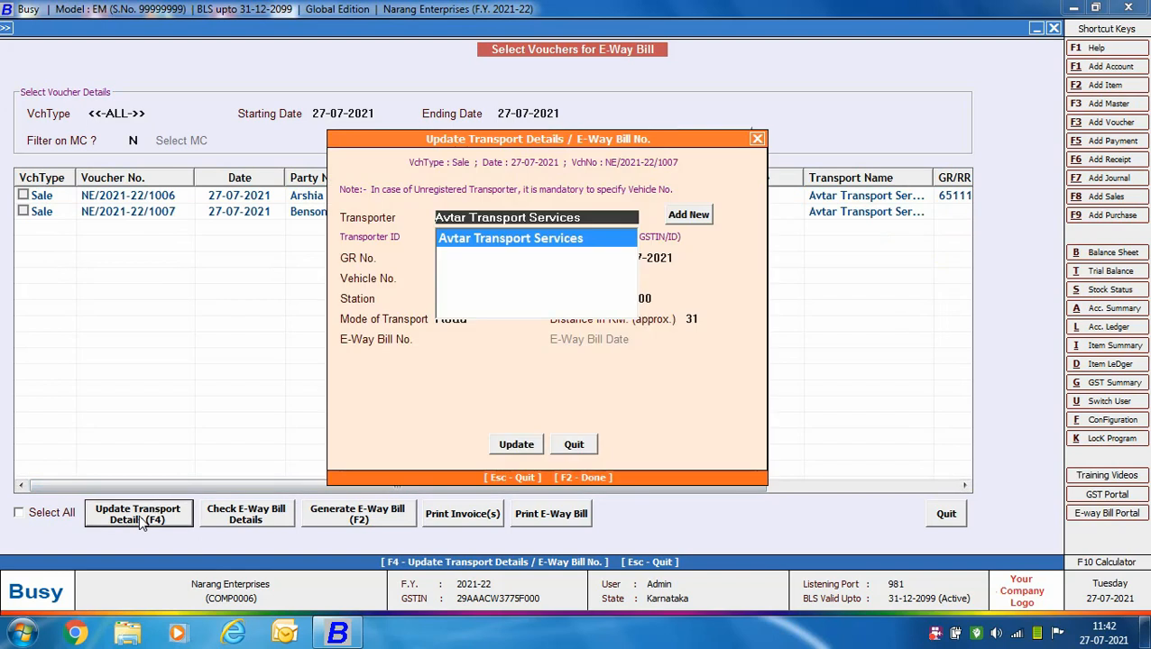
{"action": "type", "text": "34288"}
{"action": "key", "text": "Return"}
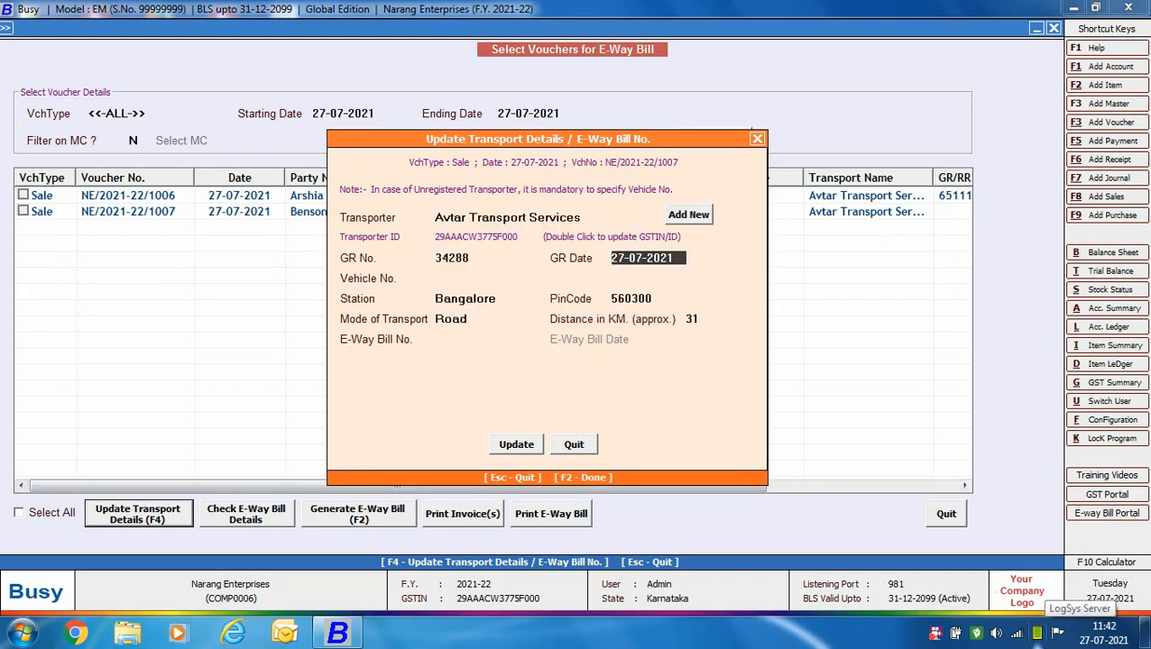
{"action": "key", "text": "Return"}
{"action": "type", "text": "KA12KA1234"}
{"action": "key", "text": "Return"}
{"action": "key", "text": "Return"}
{"action": "key", "text": "Return"}
{"action": "key", "text": "Return"}
{"action": "key", "text": "Return"}
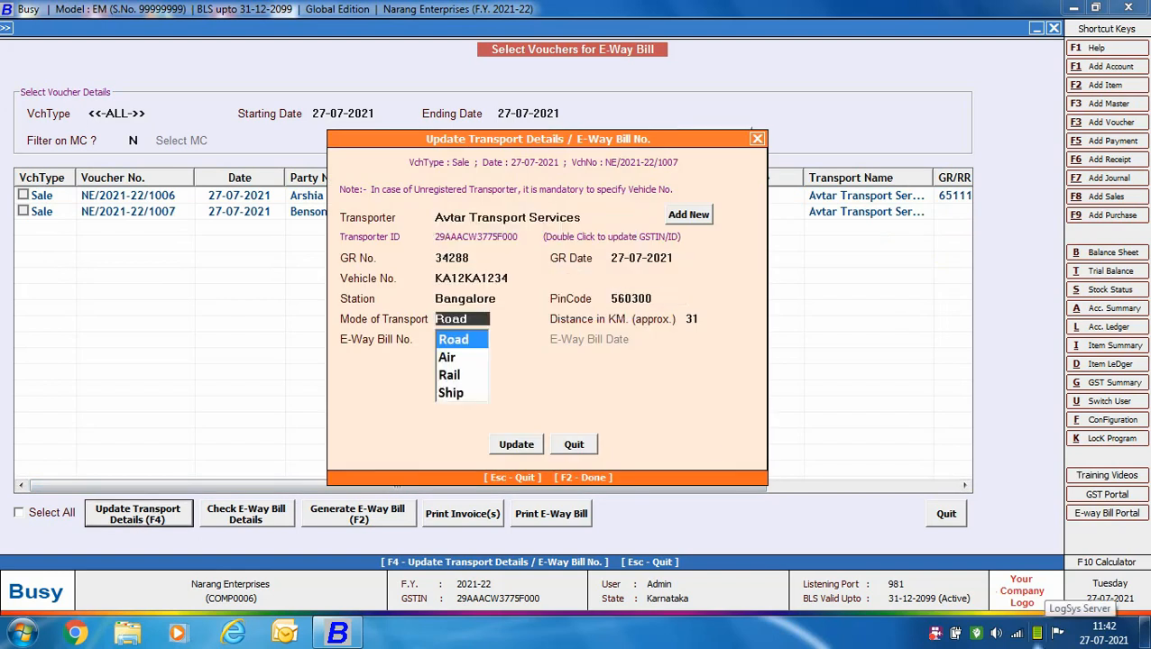
{"action": "key", "text": "Return"}
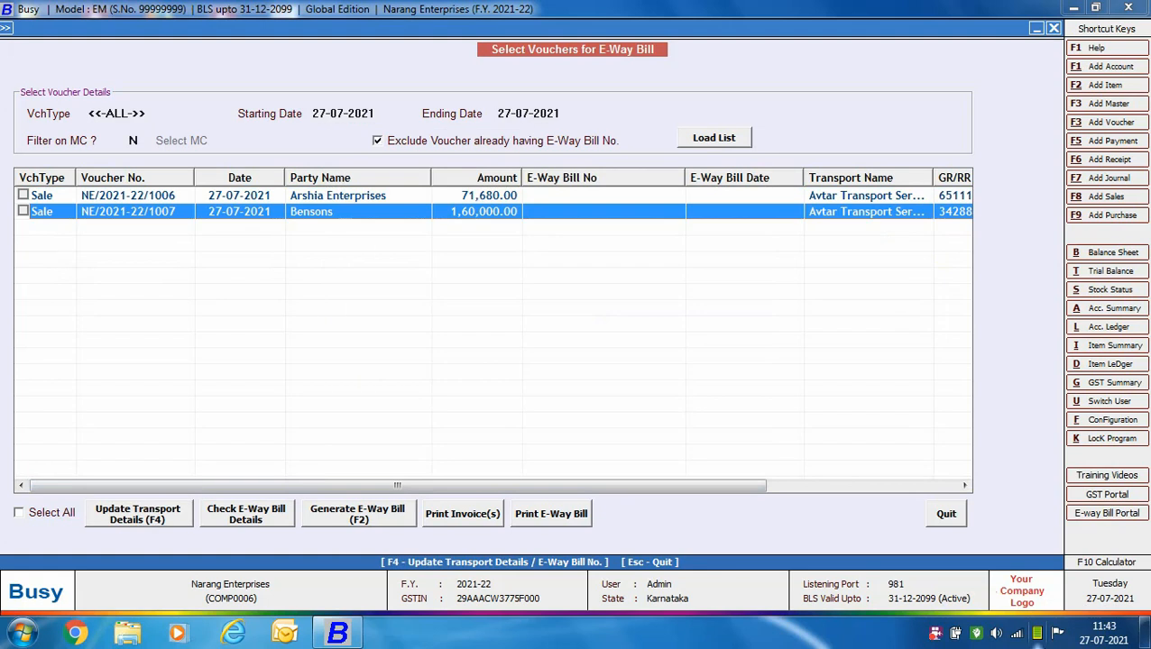
{"action": "left_click", "coordinate": [22, 195]}
Tick vouchers 1006 and 1007 and review their e-way bill details report showing no invalid data
{"action": "left_click", "coordinate": [23, 211]}
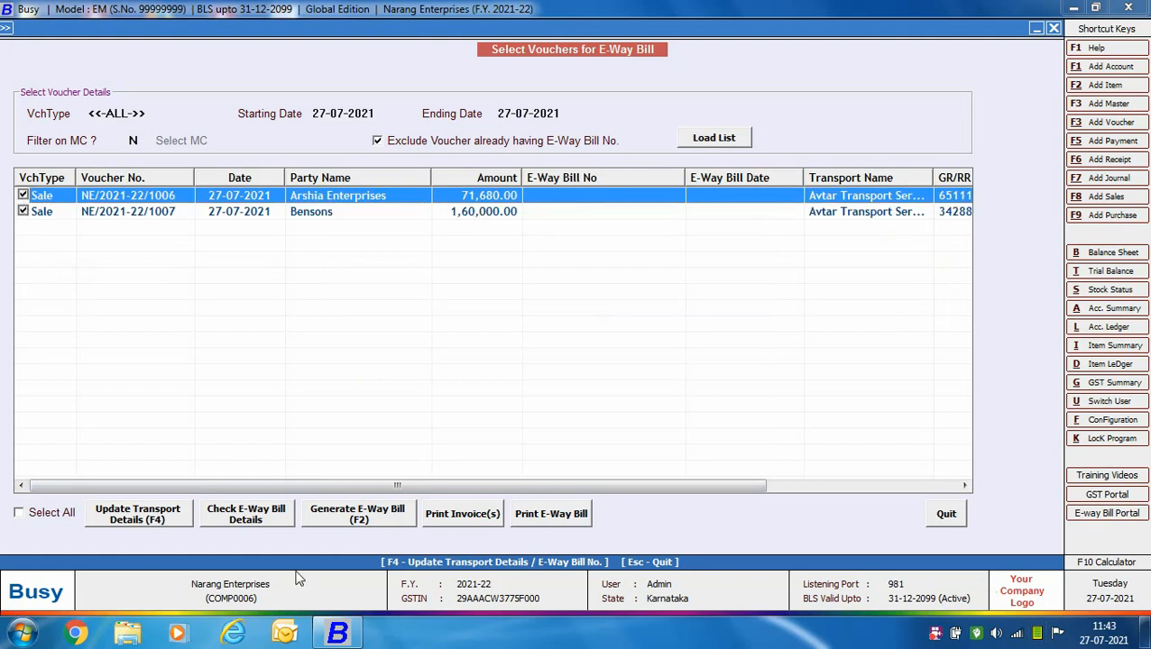
{"action": "left_click", "coordinate": [246, 514]}
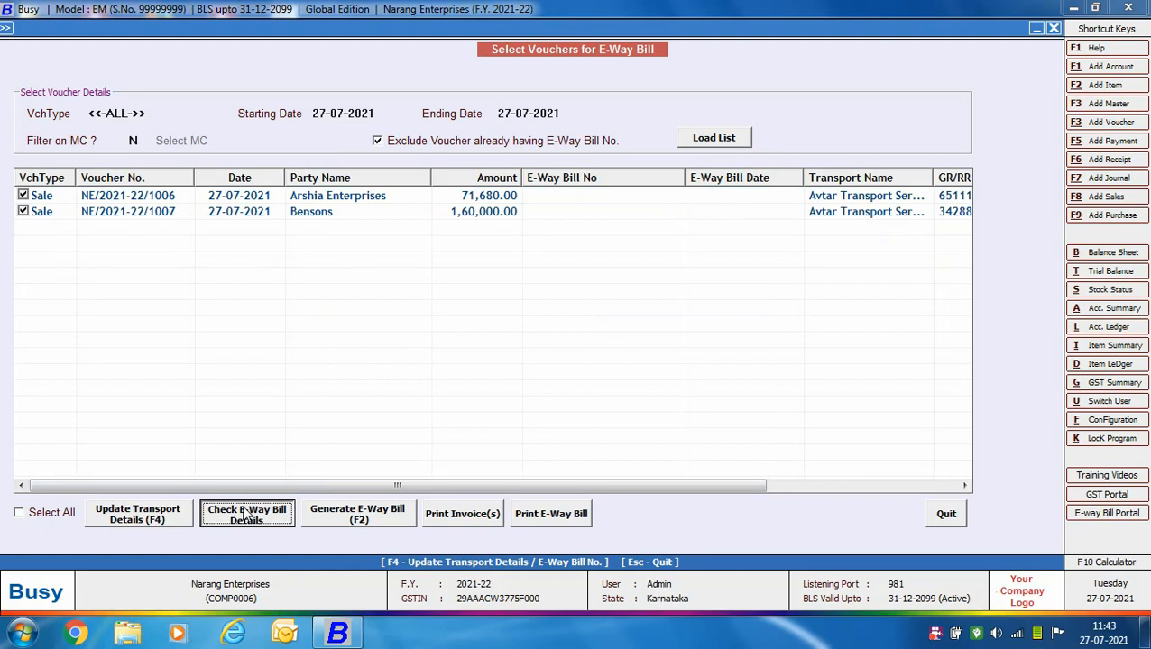
{"action": "key", "text": "Return"}
{"action": "key", "text": "Return"}
{"action": "key", "text": "Return"}
{"action": "key", "text": "Return"}
{"action": "key", "text": "Return"}
{"action": "key", "text": "Return"}
{"action": "key", "text": "Return"}
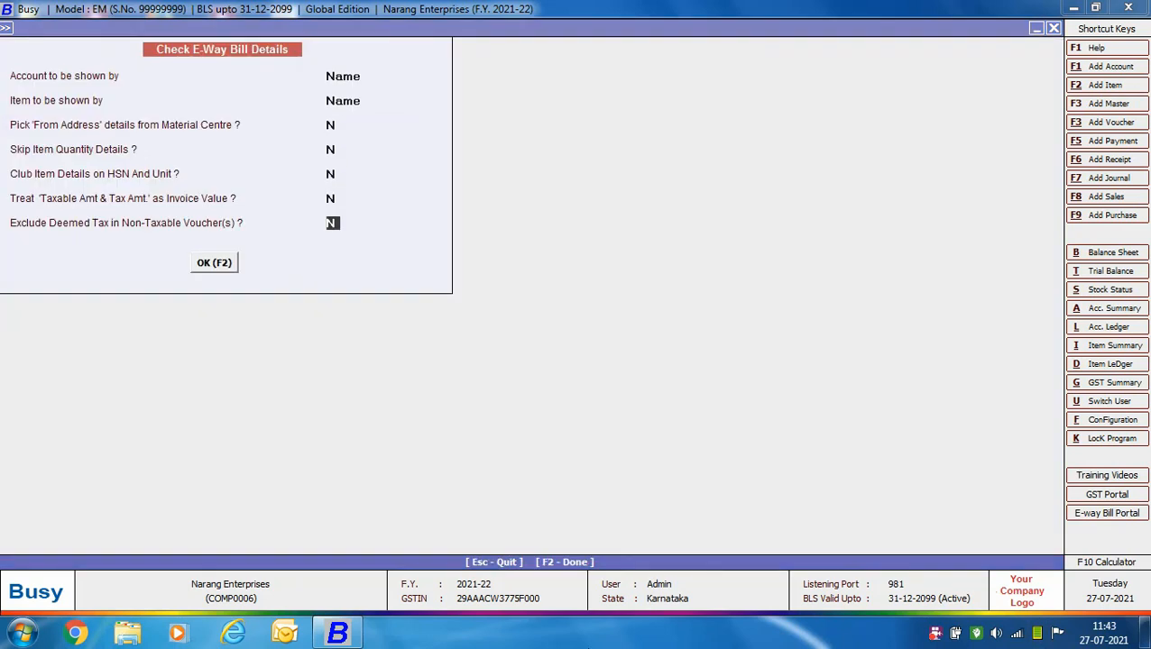
{"action": "key", "text": "Return"}
{"action": "key", "text": "Return"}
{"action": "key", "text": "F2"}
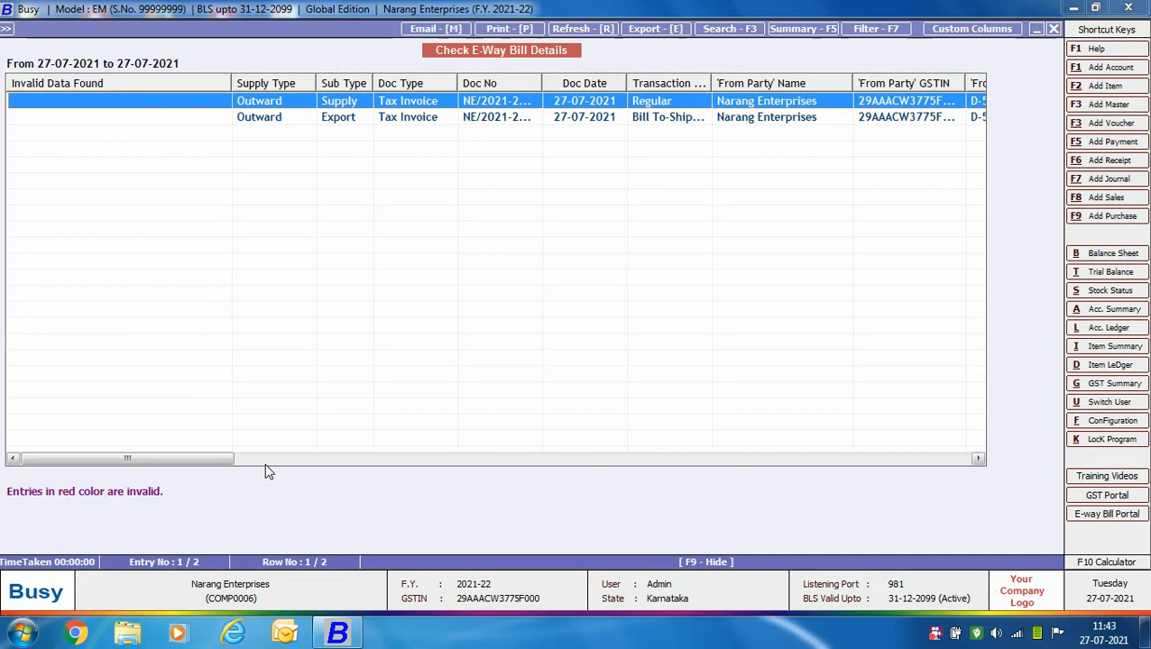
{"action": "left_click_drag", "start_coordinate": [232, 458], "coordinate": [1026, 461]}
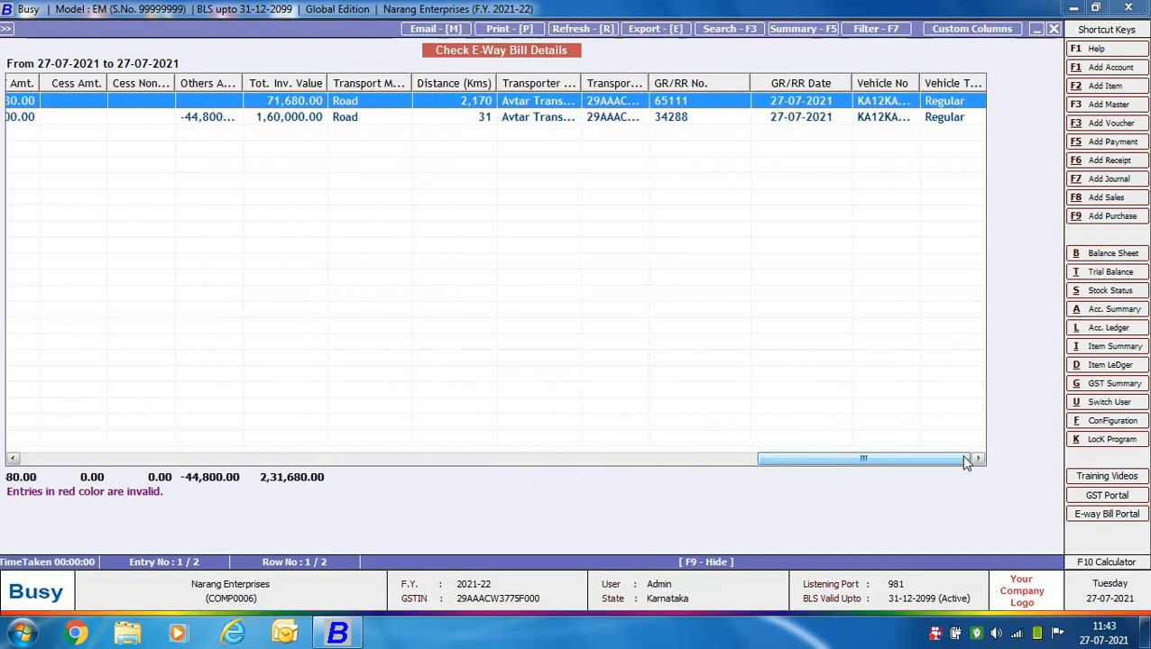
{"action": "key", "text": "Escape"}
{"action": "key", "text": "Escape"}
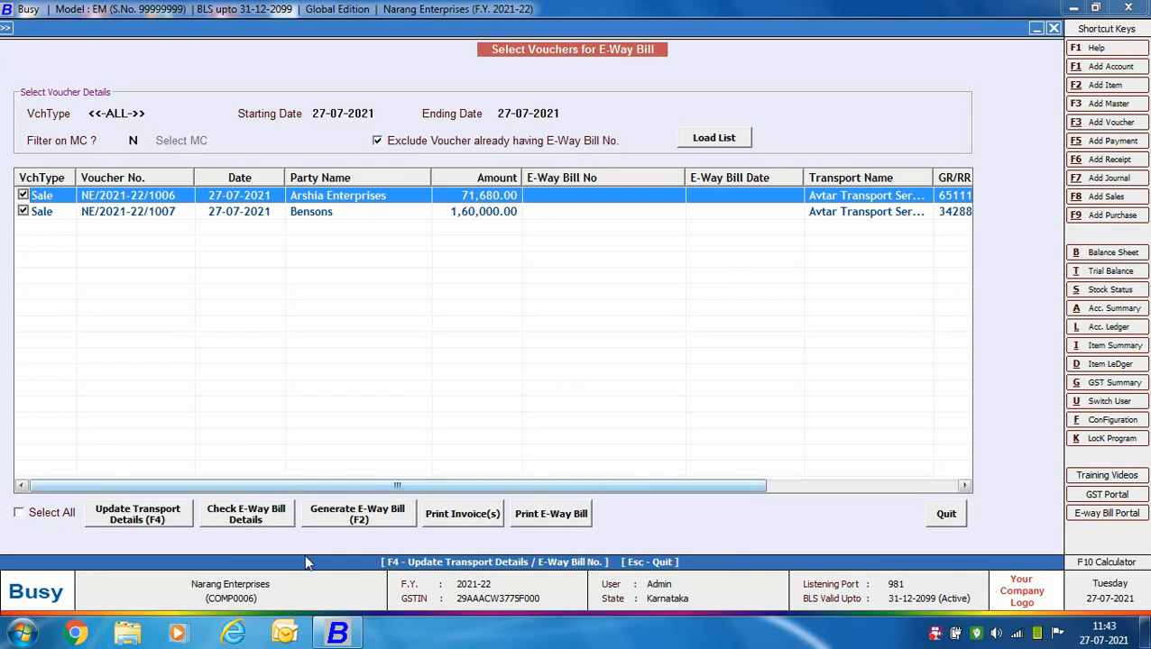
Error-check both vouchers, then auto-generate their e-way bills and close the 2-of-2 summary
{"action": "left_click", "coordinate": [368, 520]}
{"action": "key", "text": "Return"}
{"action": "key", "text": "Return"}
{"action": "key", "text": "Return"}
{"action": "key", "text": "Return"}
{"action": "key", "text": "Return"}
{"action": "key", "text": "Return"}
{"action": "key", "text": "Return"}
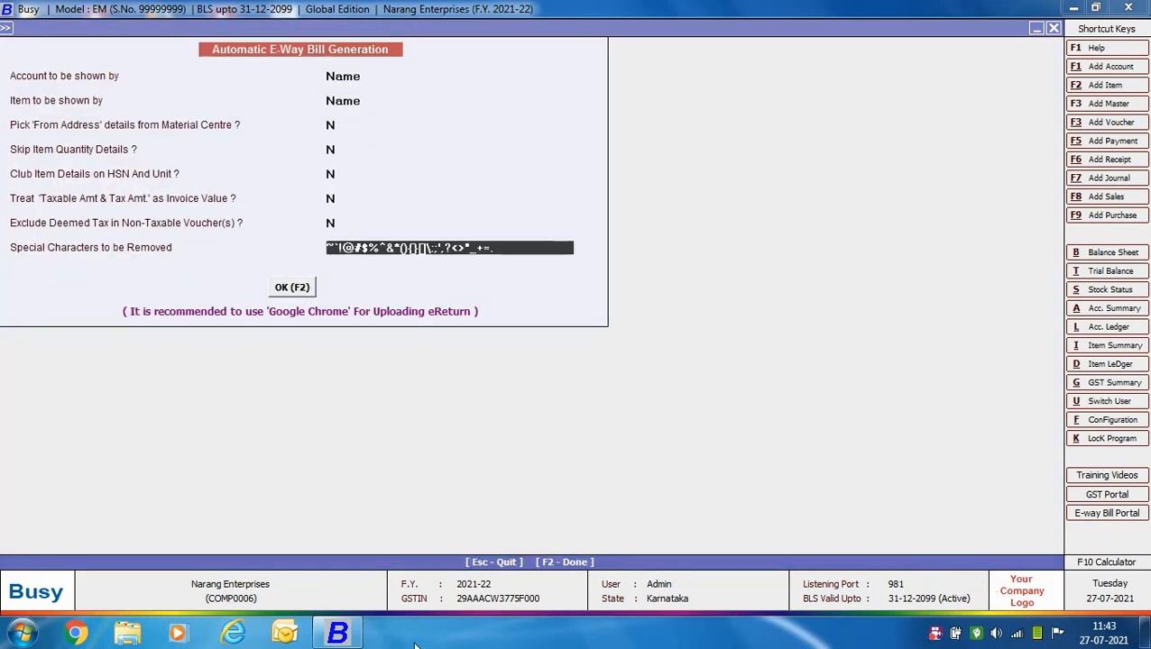
{"action": "key", "text": "Return"}
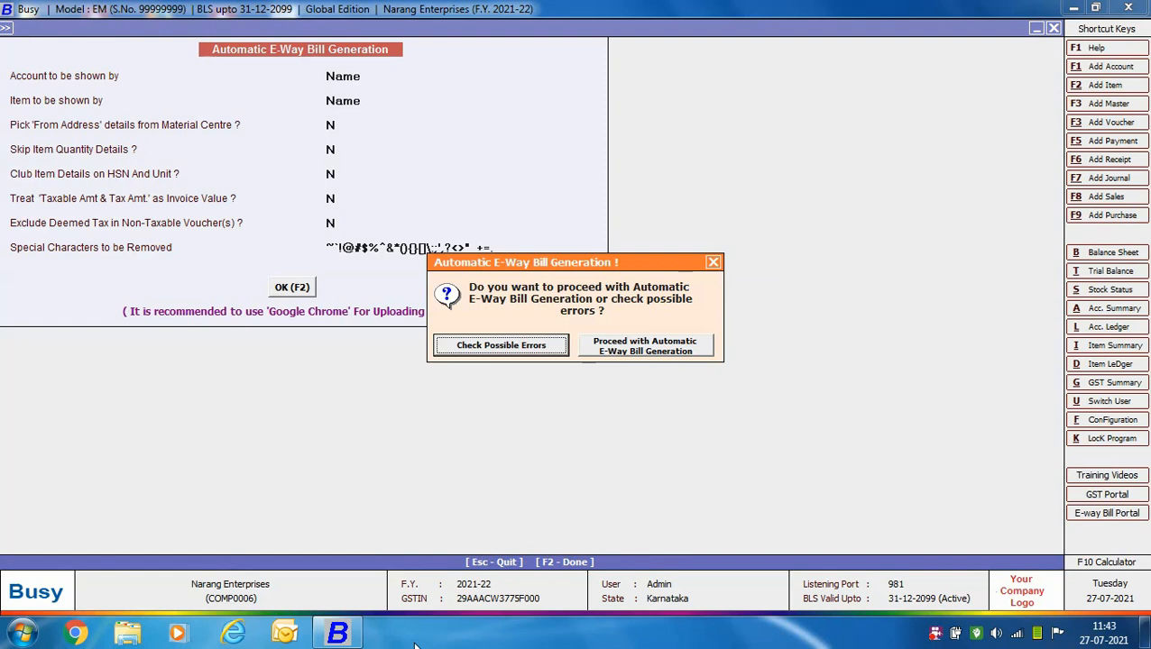
{"action": "key", "text": "Return"}
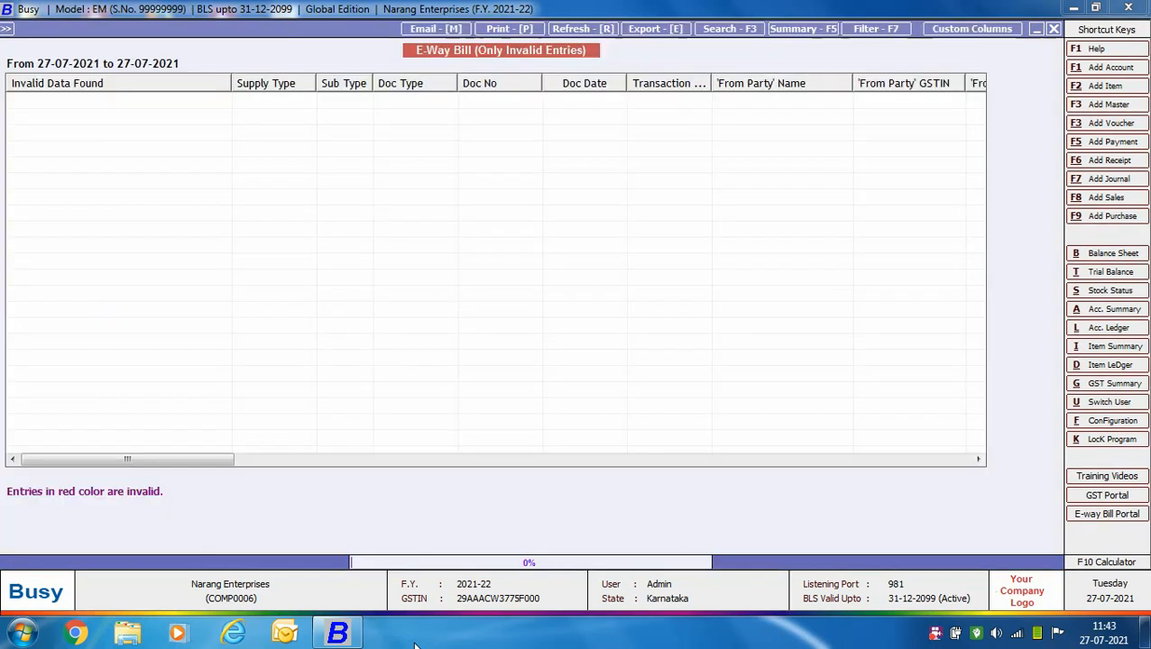
{"action": "key", "text": "Escape"}
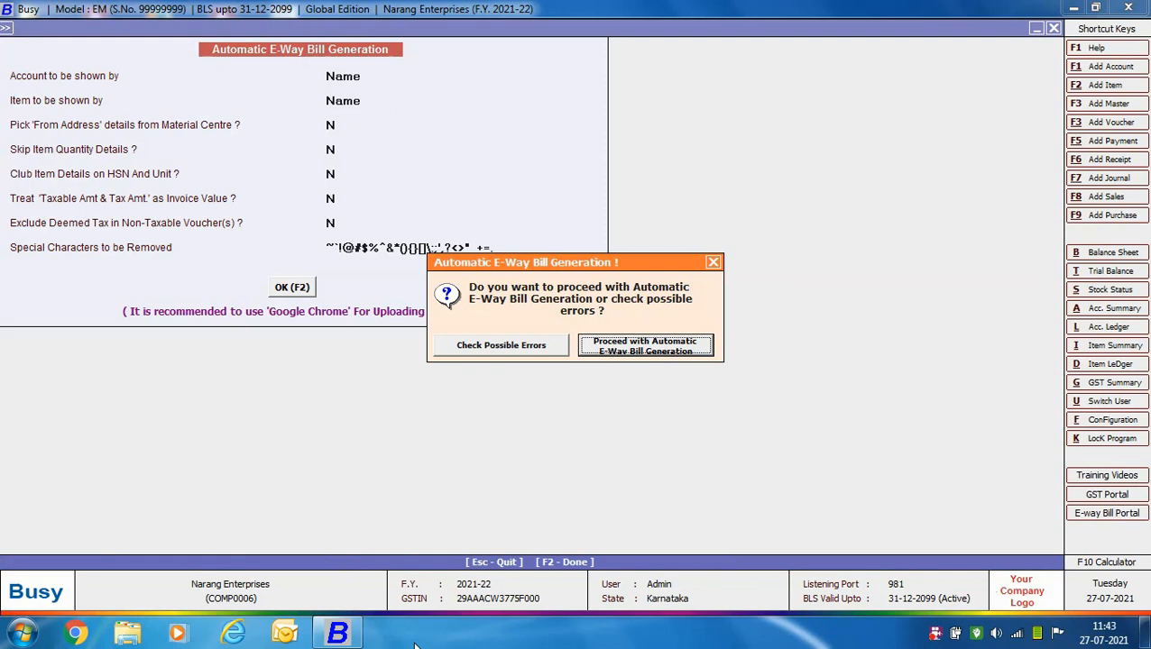
{"action": "key", "text": "Return"}
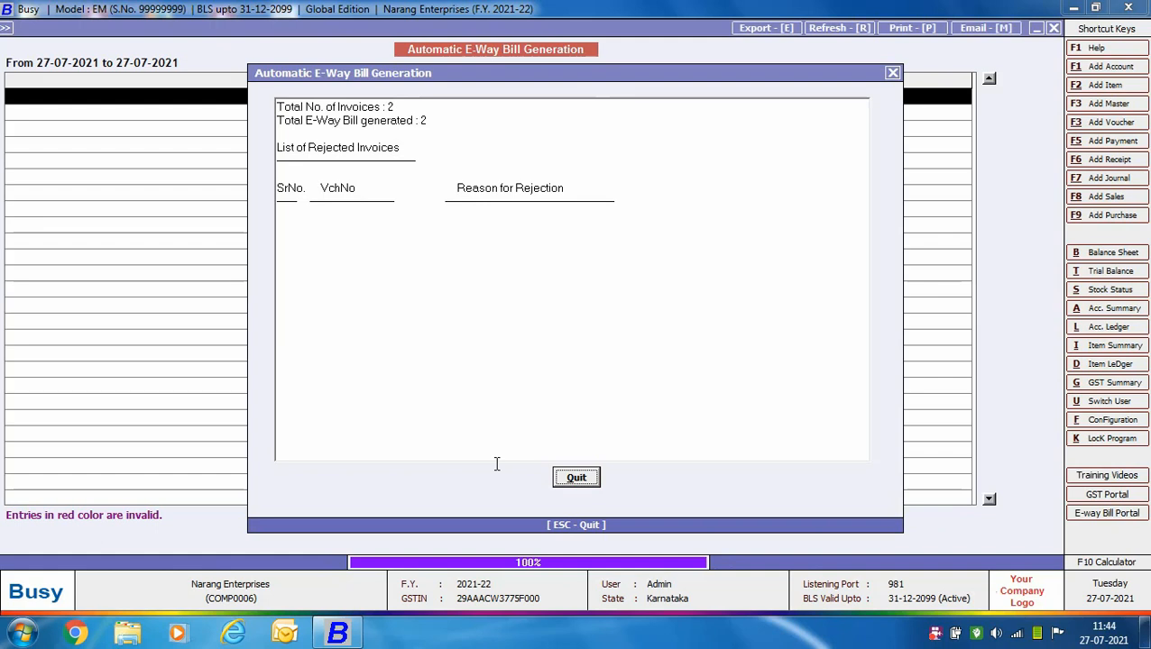
{"action": "left_click", "coordinate": [588, 481]}
Untick the already-billed exclusion, reload all six vouchers, and tick NE/2021-22/1006 and NE/2021-22/1007
{"action": "left_click", "coordinate": [675, 350]}
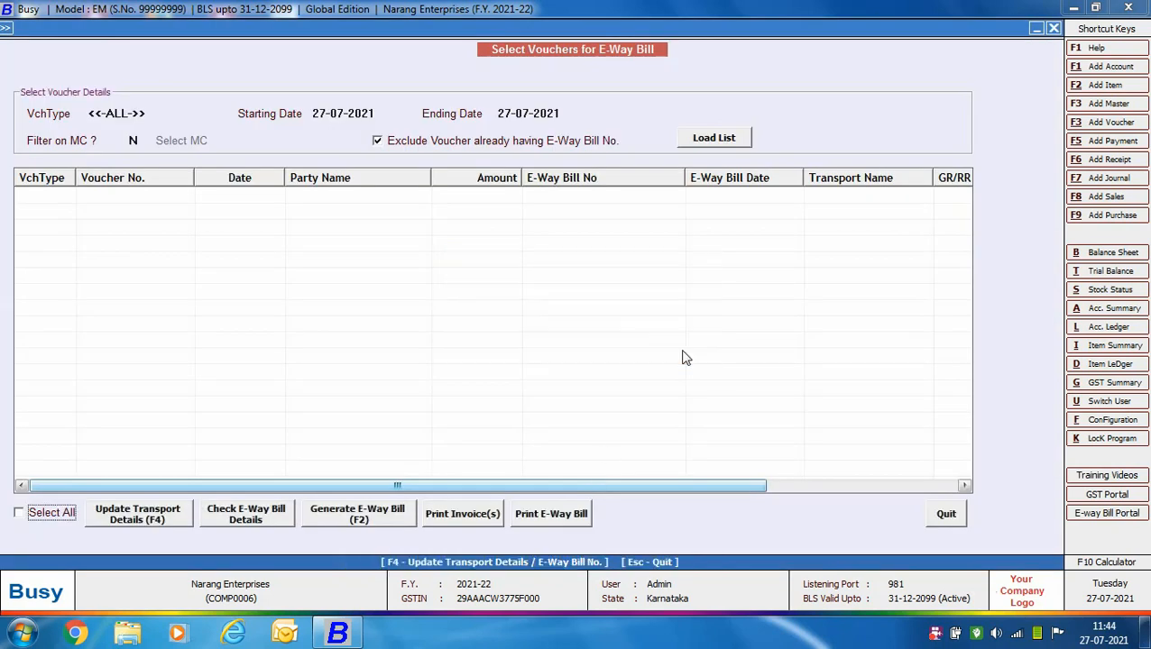
{"action": "left_click", "coordinate": [392, 147]}
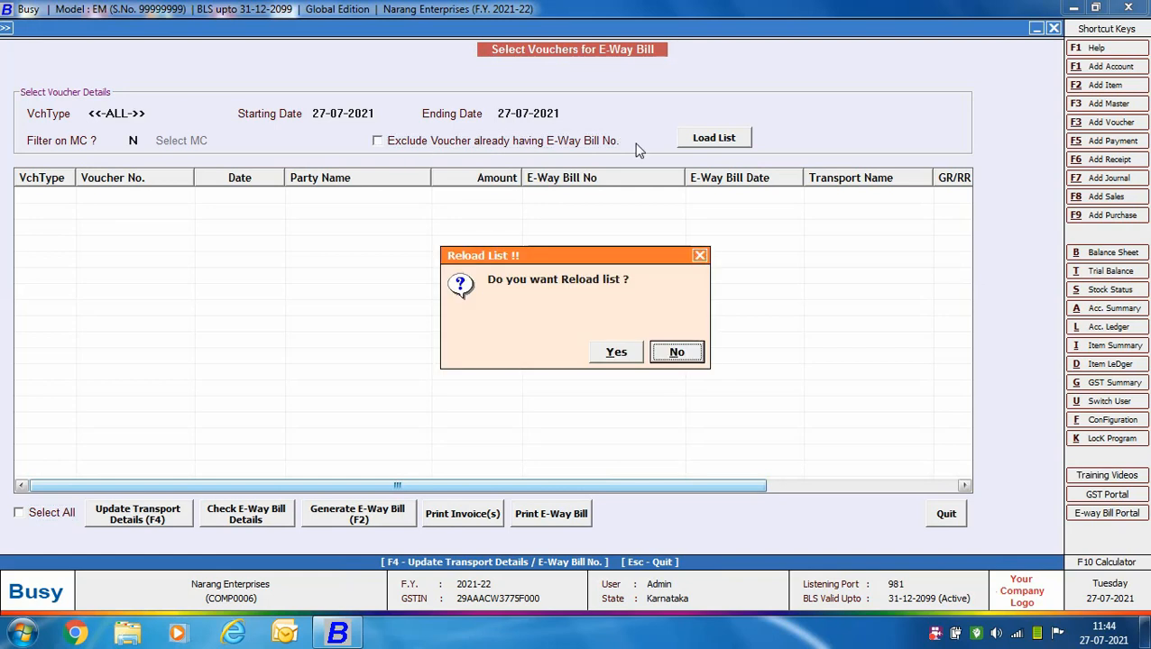
{"action": "left_click", "coordinate": [616, 351]}
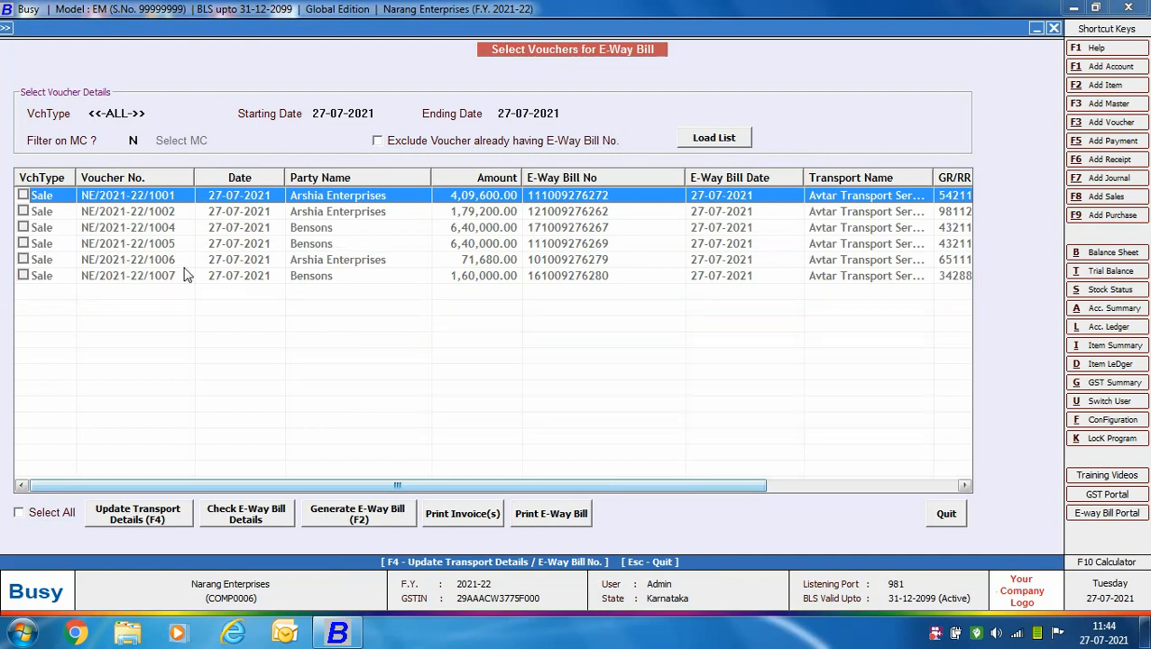
{"action": "left_click", "coordinate": [22, 260]}
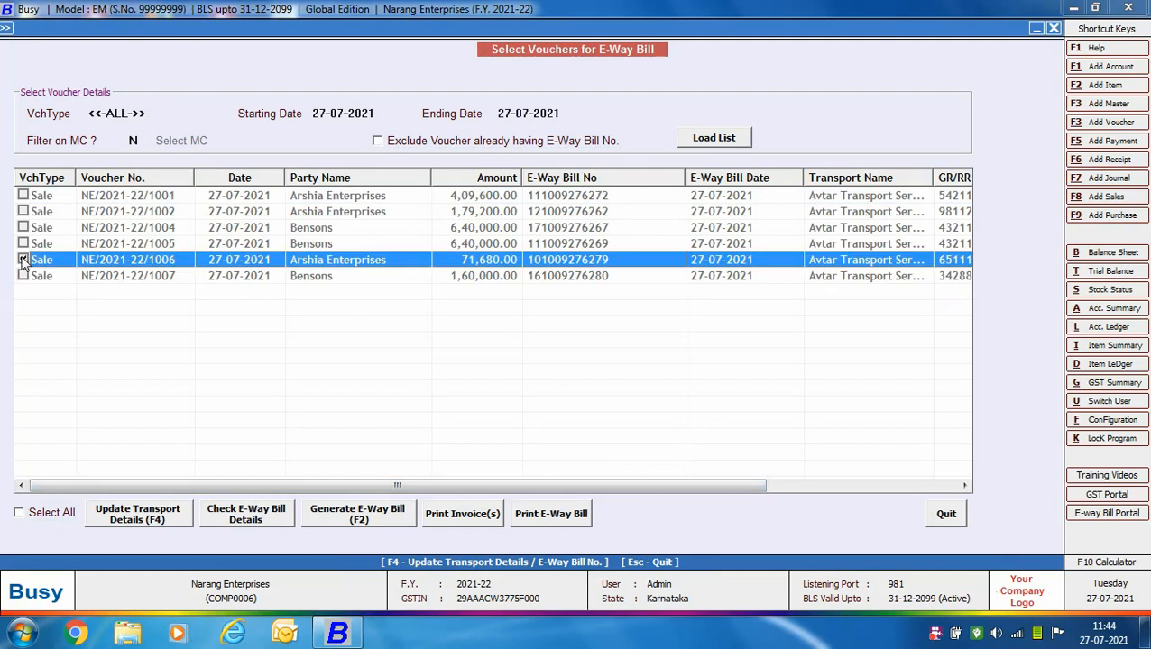
{"action": "left_click", "coordinate": [23, 276]}
{"action": "left_click", "coordinate": [474, 514]}
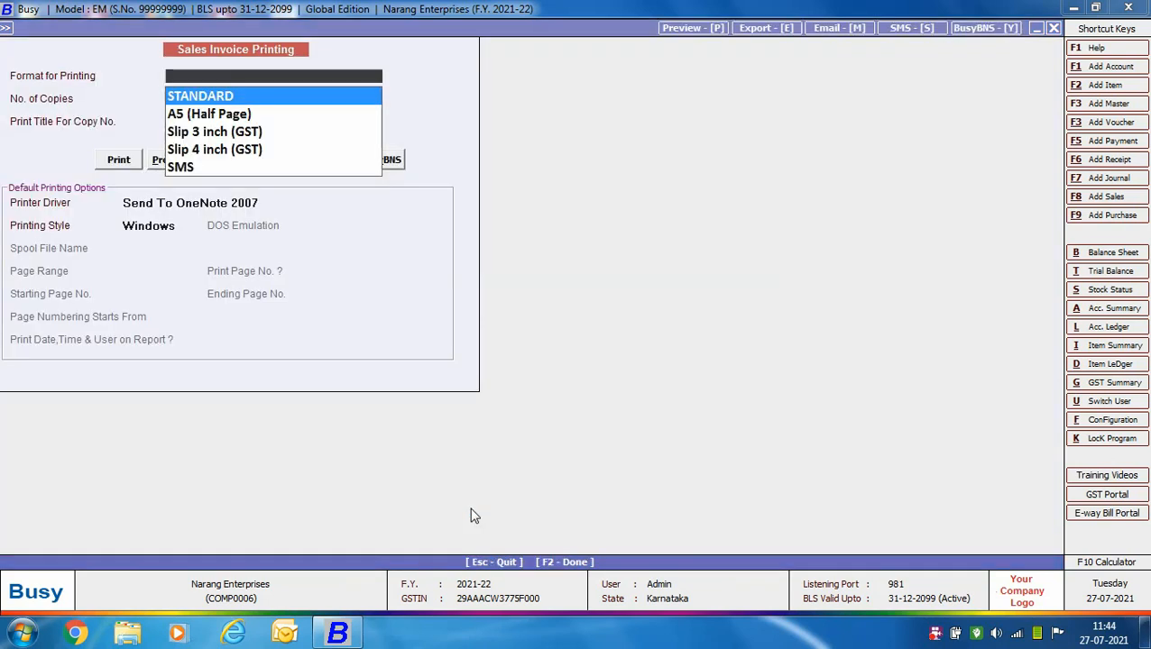
{"action": "key", "text": "Escape"}
{"action": "key", "text": "Escape"}
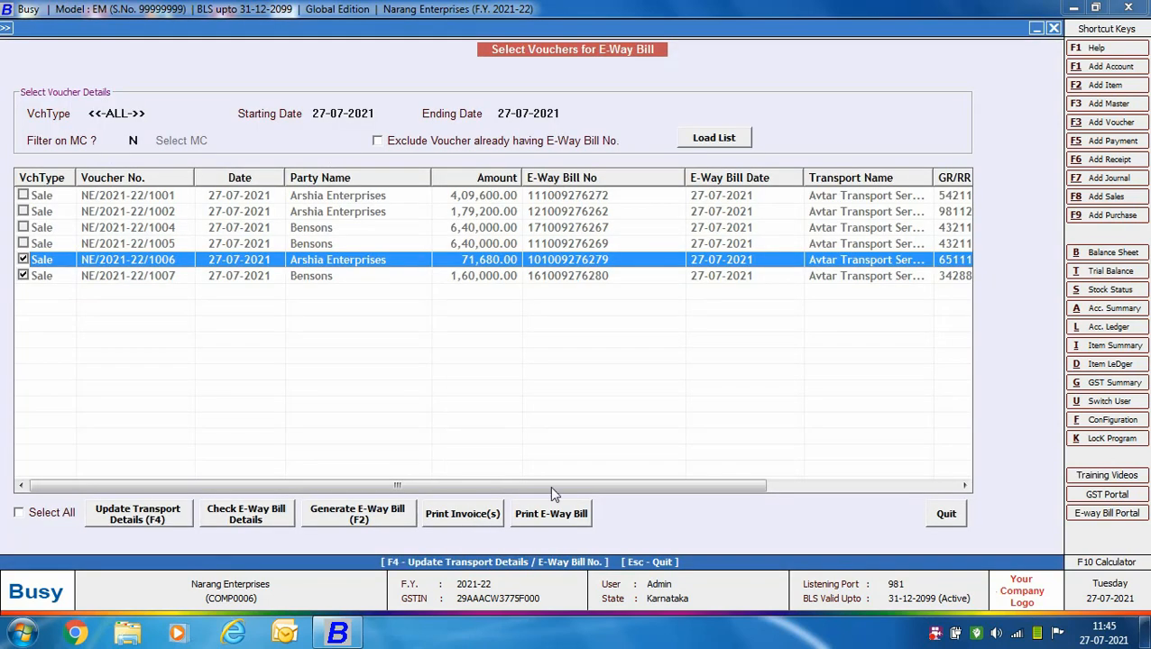
Print e-way bill PDFs for vouchers 1006 and 1007, closing each, then exit the voucher list
{"action": "left_click", "coordinate": [552, 516]}
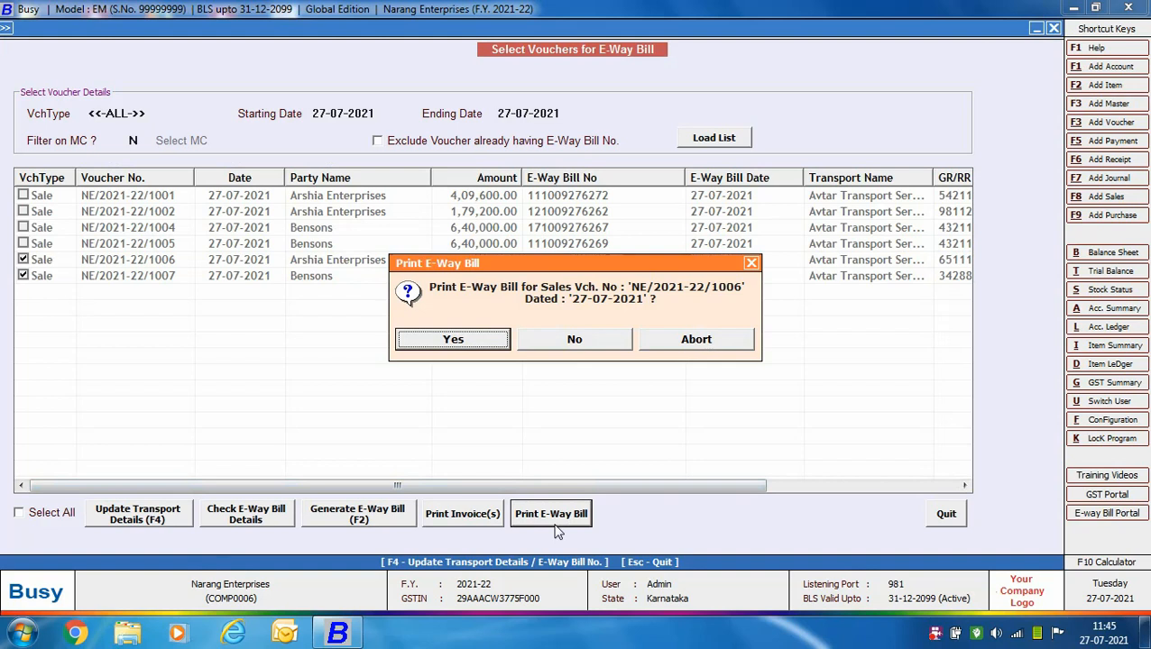
{"action": "left_click", "coordinate": [469, 342]}
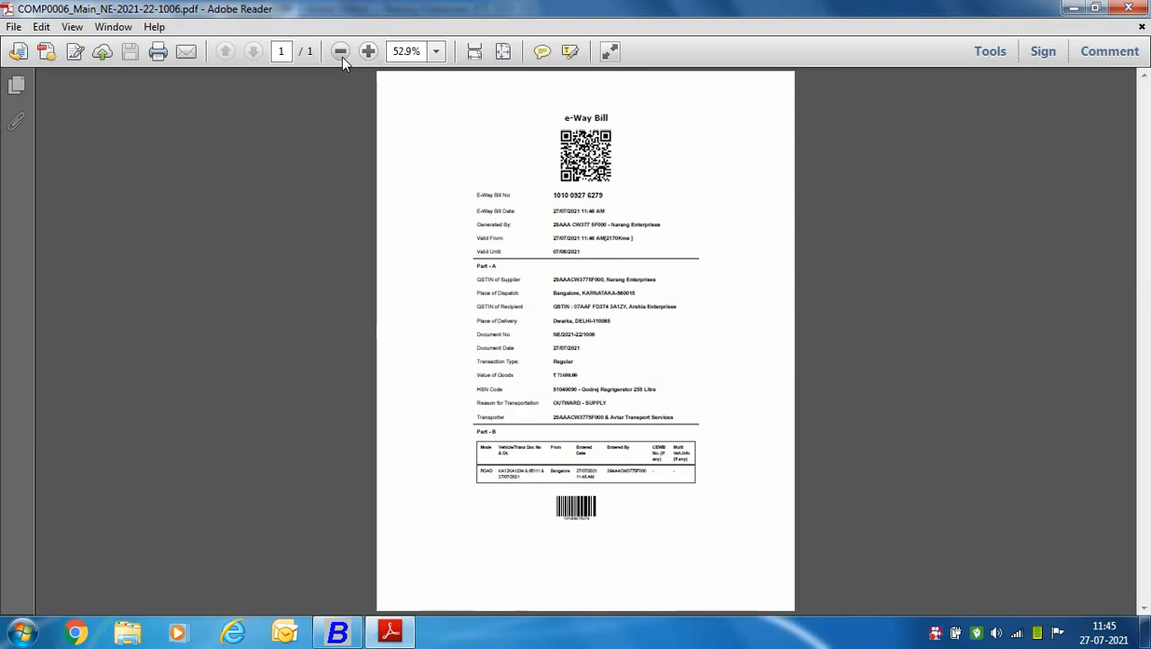
{"action": "left_click", "coordinate": [1128, 7]}
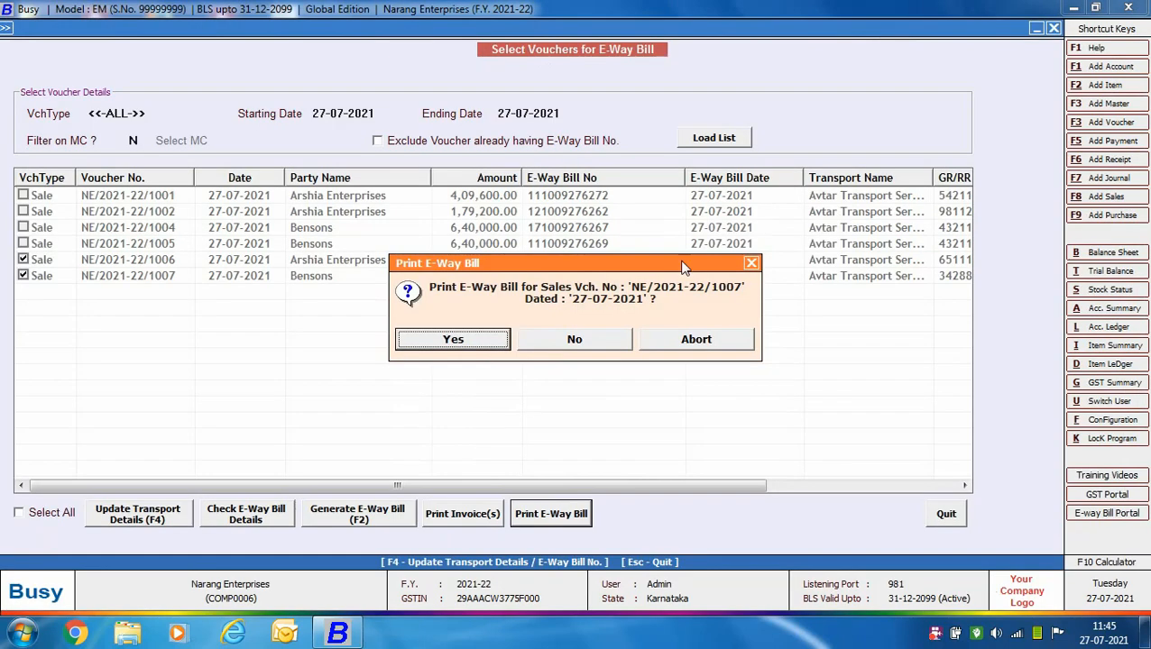
{"action": "left_click", "coordinate": [458, 342]}
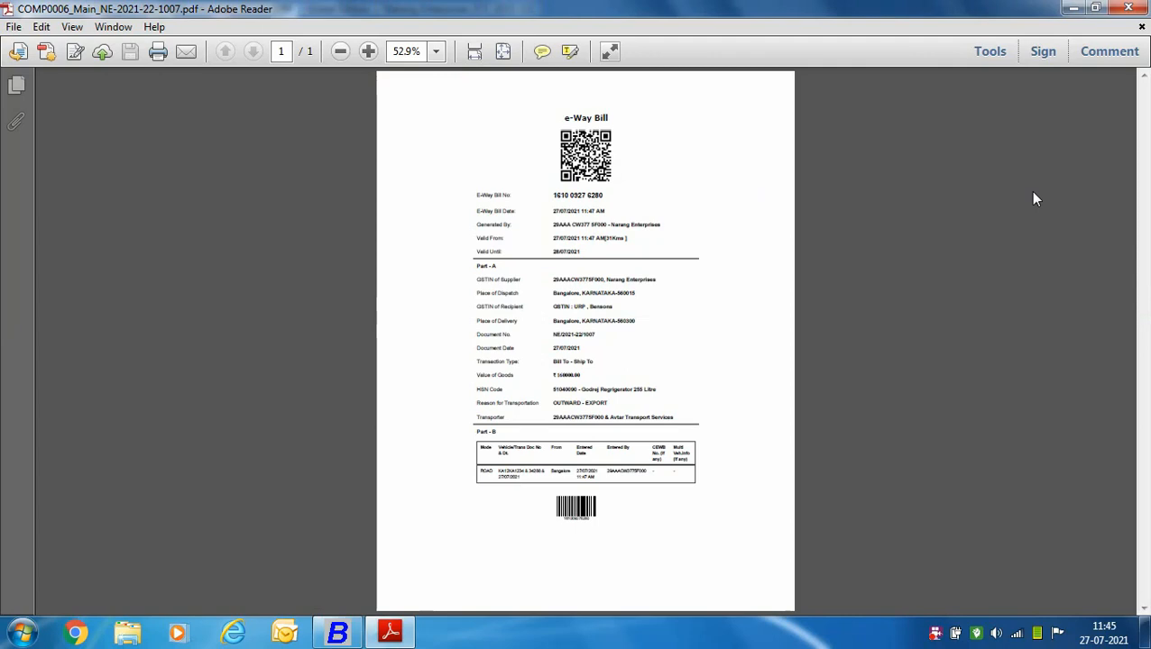
{"action": "left_click", "coordinate": [1128, 7]}
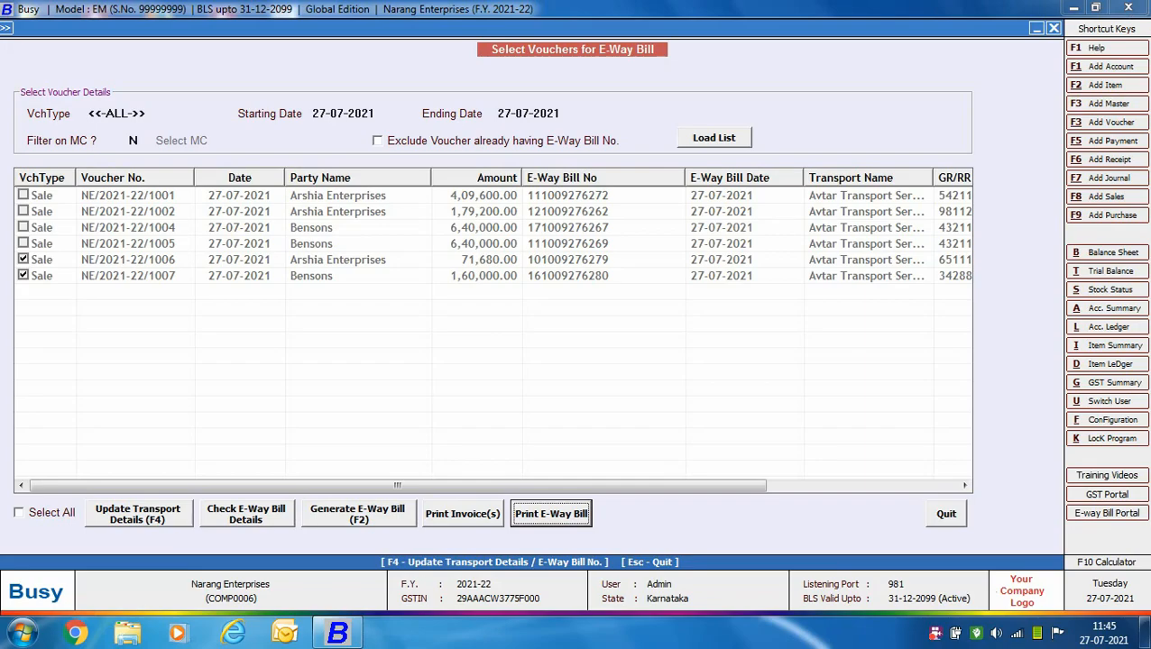
{"action": "key", "text": "Escape"}
{"action": "key", "text": "Escape"}
{"action": "key", "text": "Escape"}
{"action": "key", "text": "Escape"}
{"action": "key", "text": "Escape"}
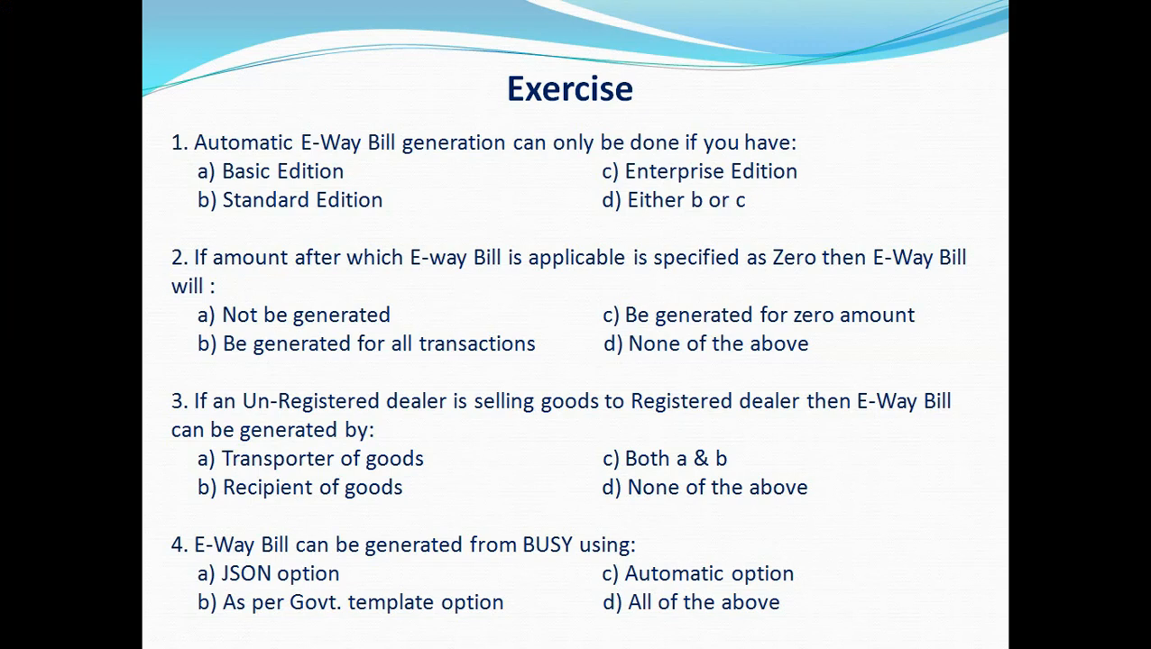
Advance the slideshow to the Answers slide listing 1. a, 2. b, 3. c, 4. d
{"action": "key", "text": "Right"}
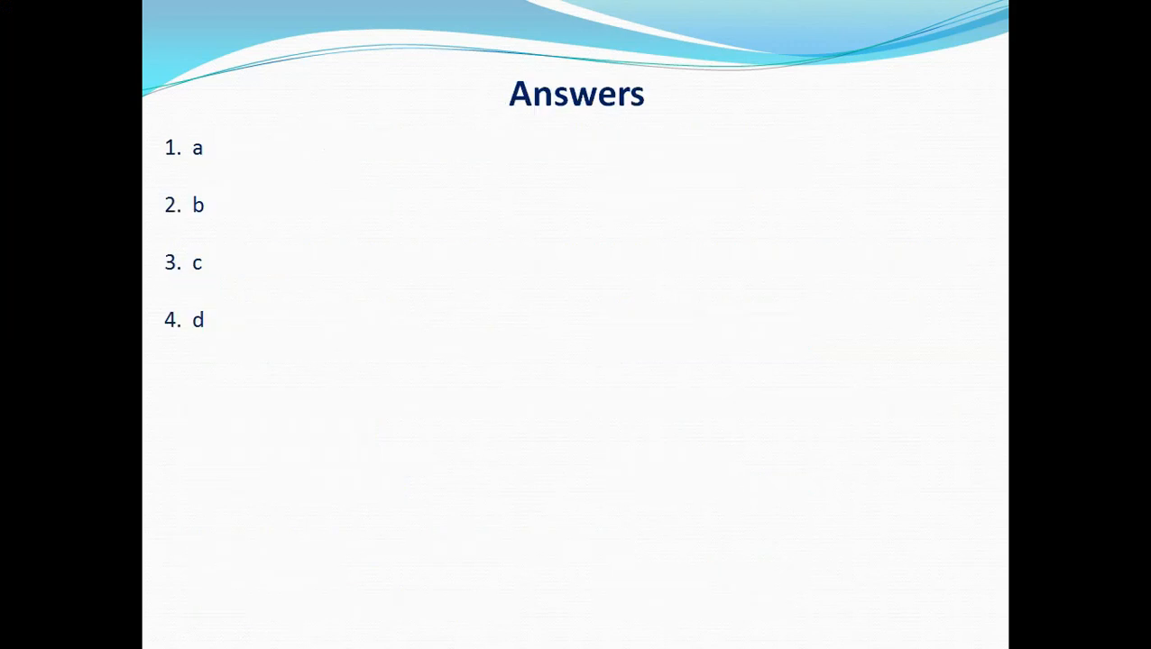